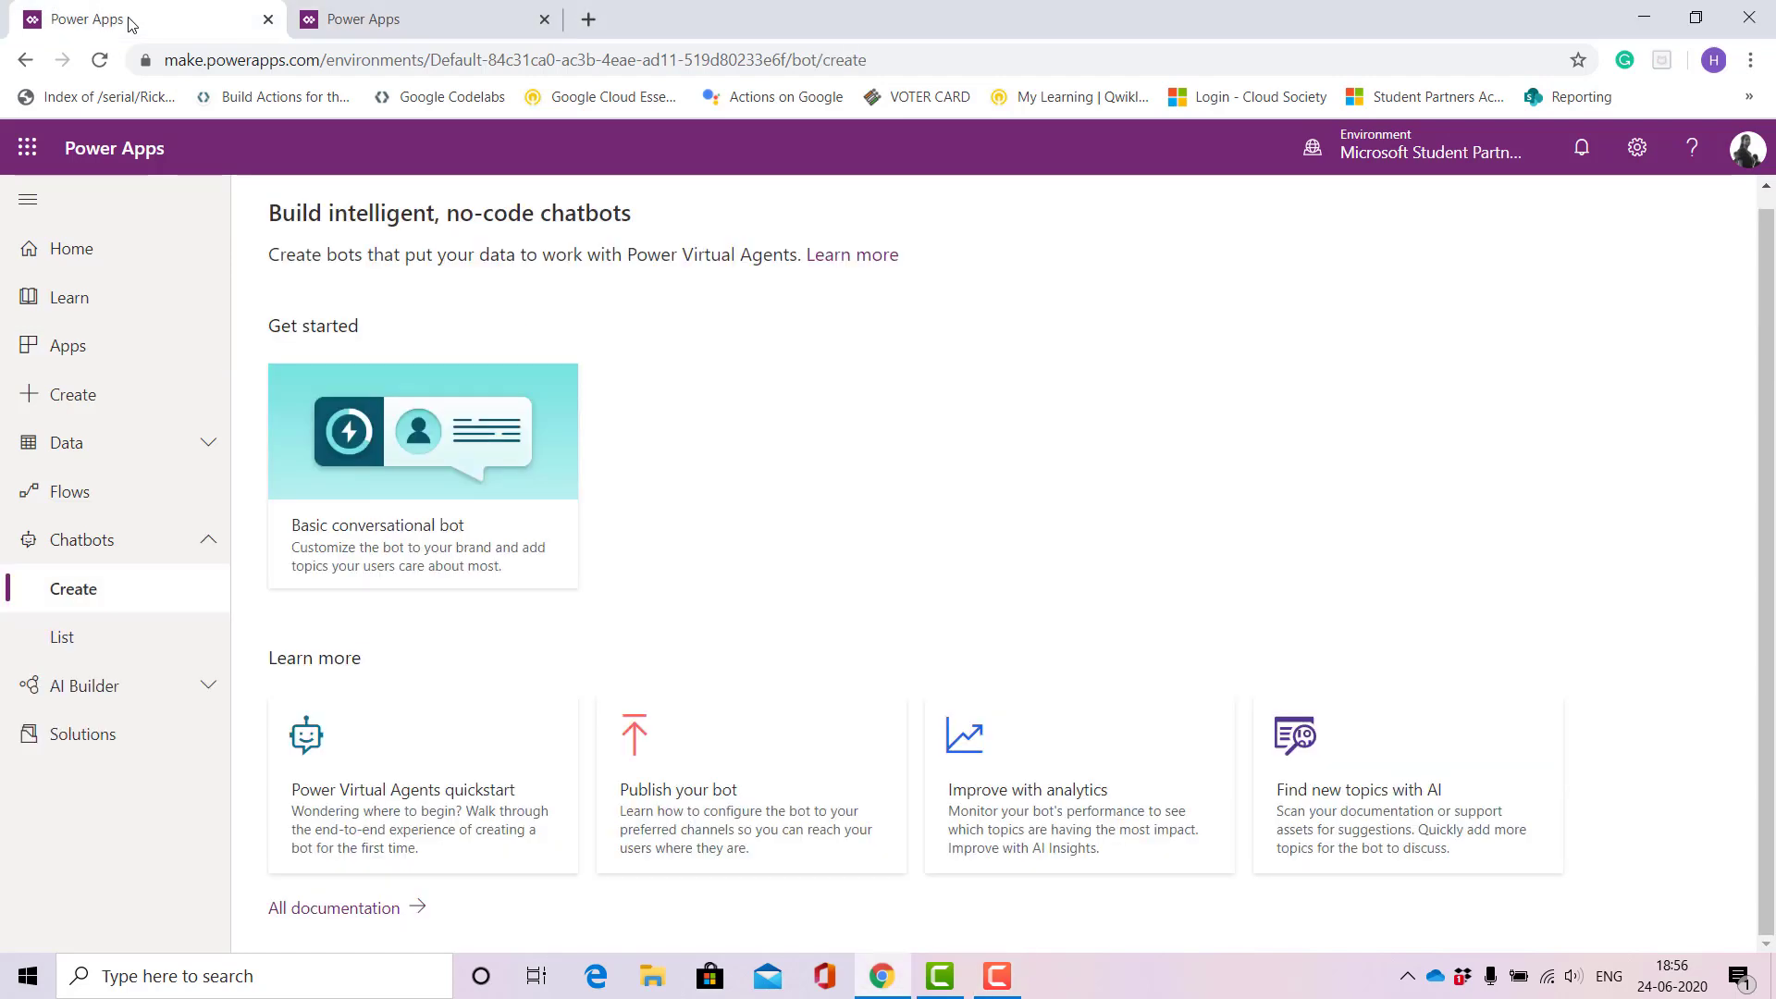
# Expand the Chatbots section in Power Apps and switch tabs to start a new Power Virtual Agents bot
pyautogui.click(167, 538)
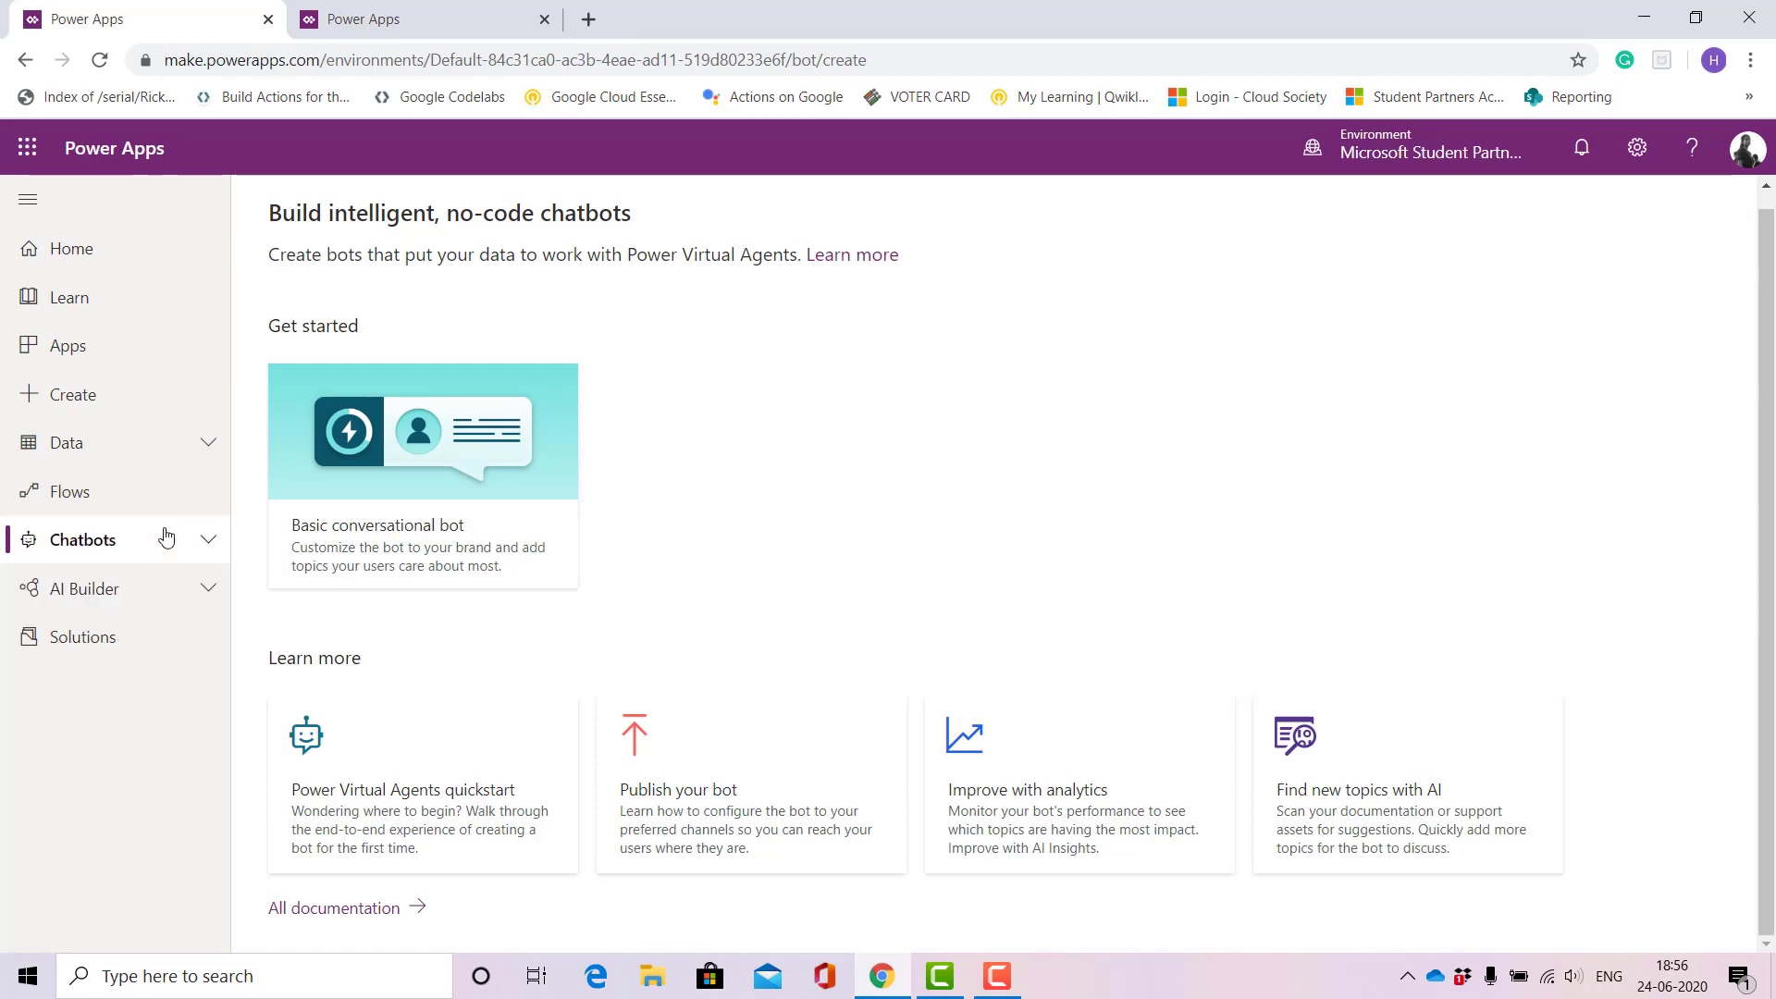
pyautogui.click(167, 554)
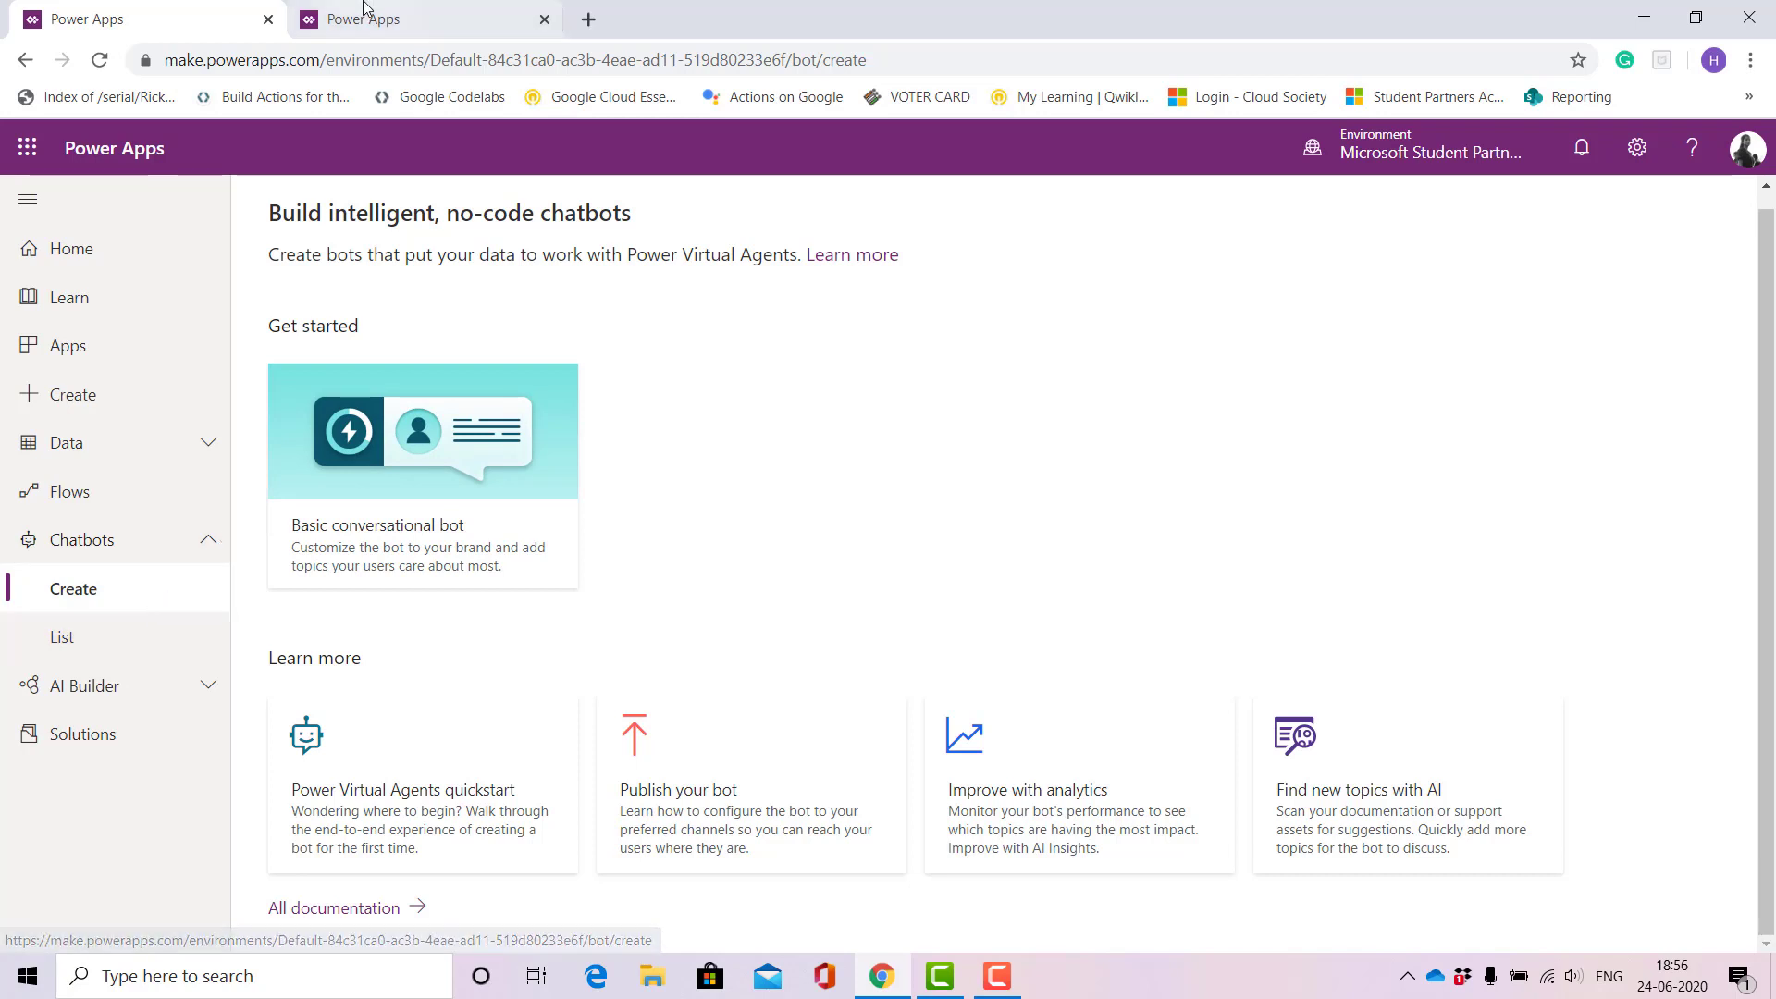
pyautogui.click(392, 13)
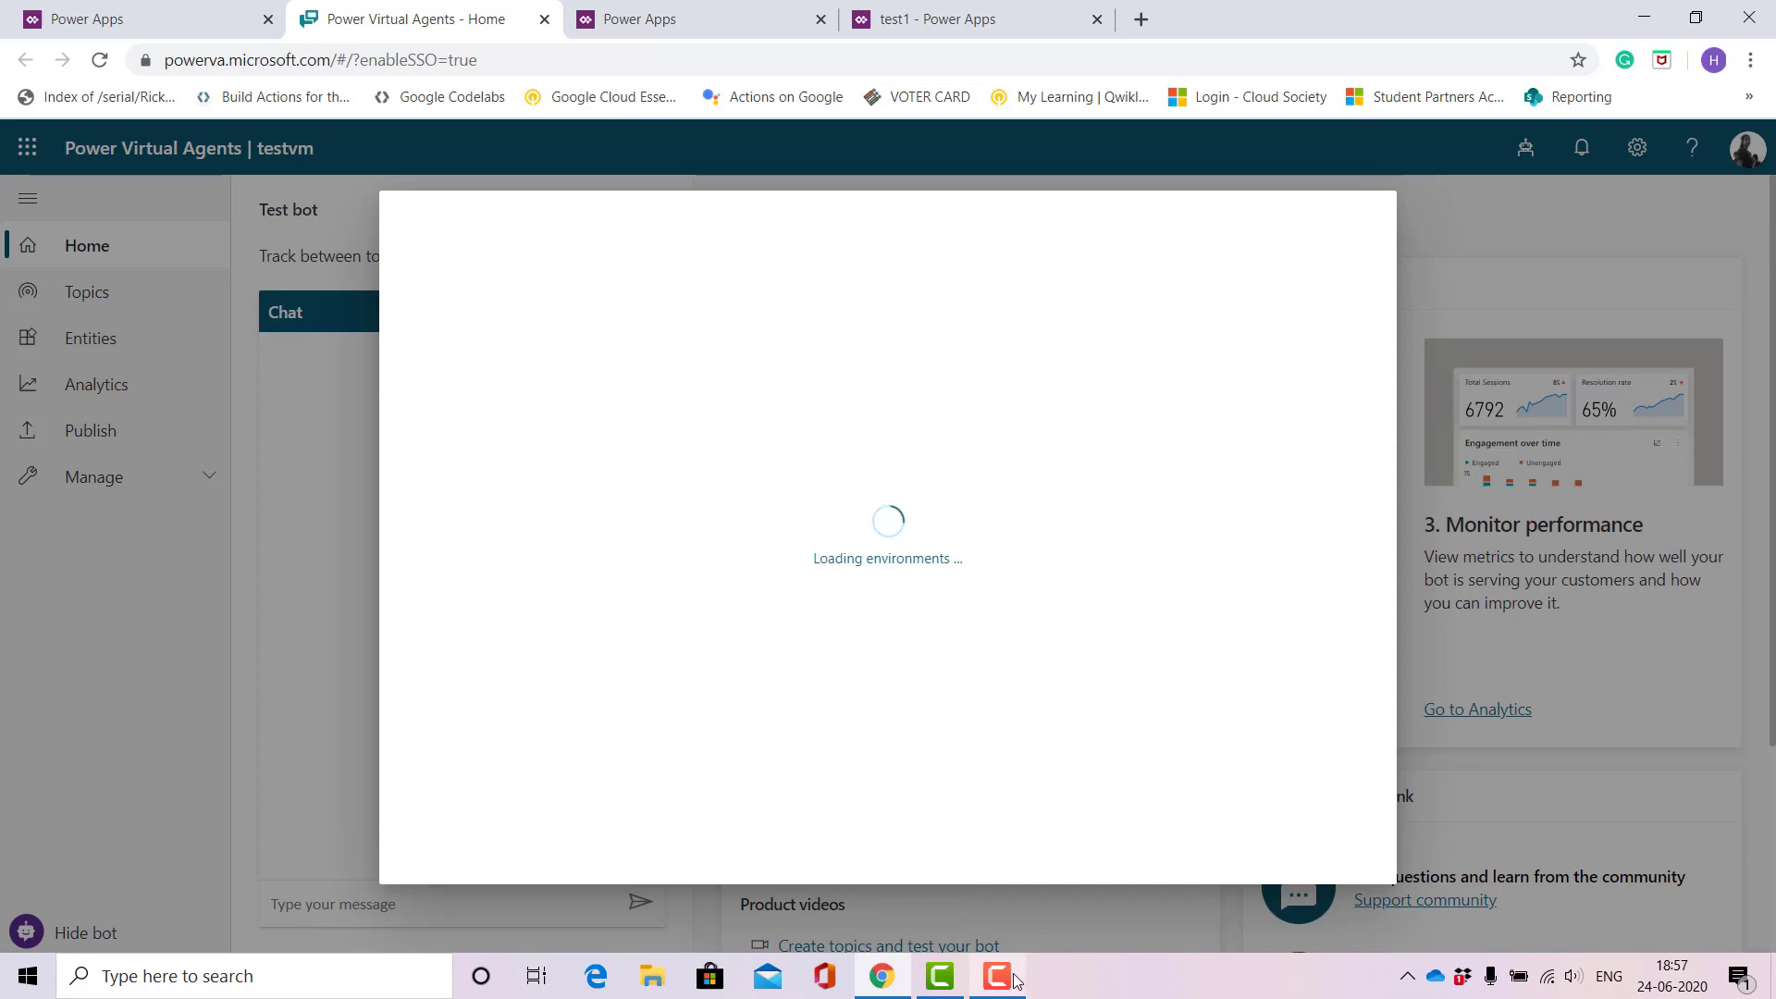
# Create a new bot named 'tst' with English (US) as its language
pyautogui.moveTo(1016, 979)
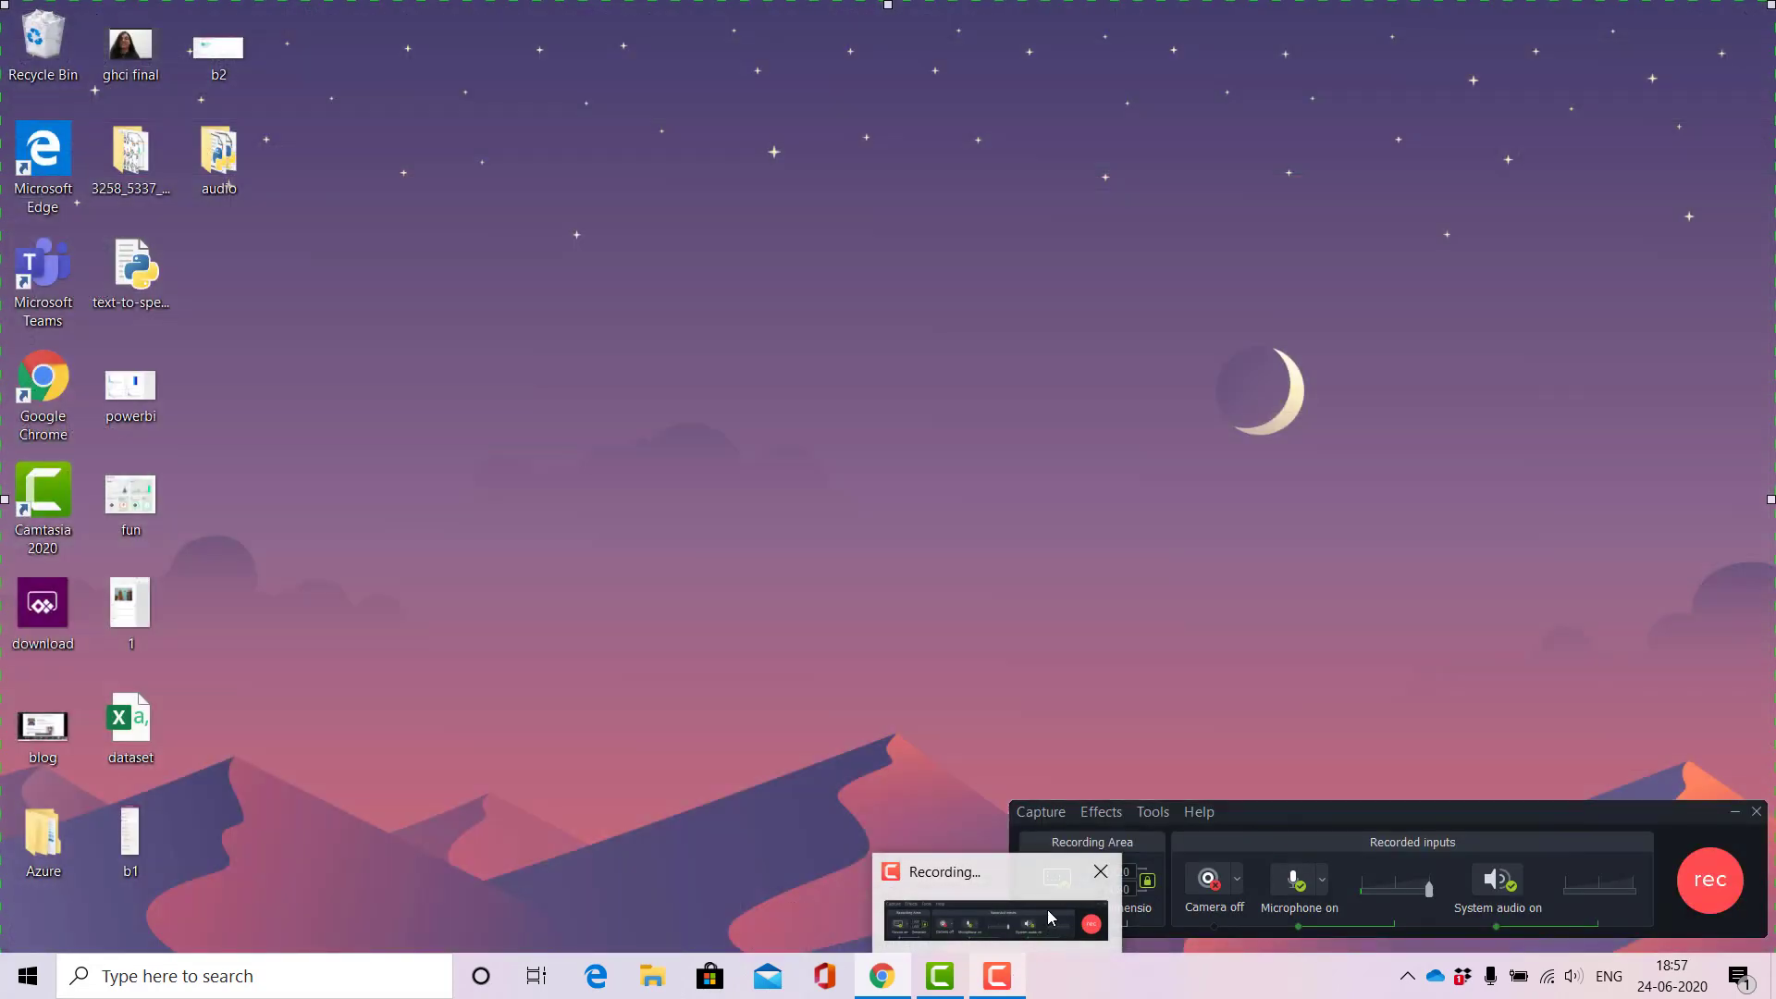
pyautogui.click(1047, 908)
pyautogui.click(1136, 340)
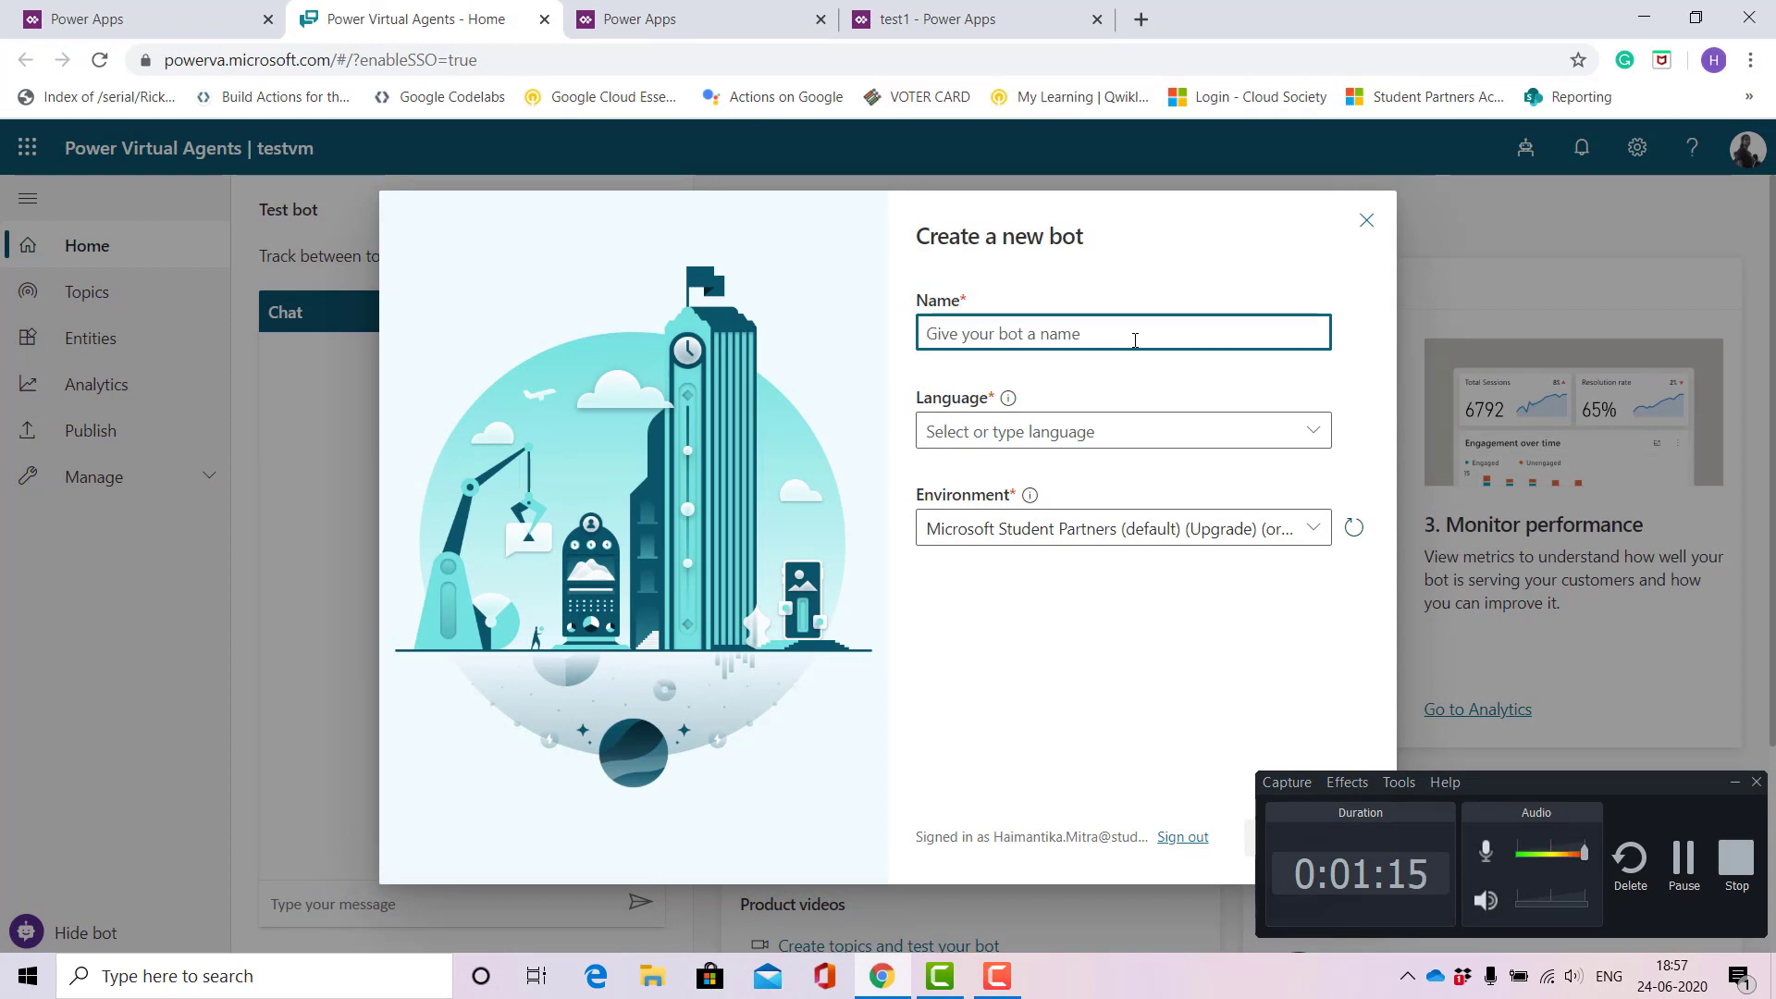
pyautogui.write('tst')
pyautogui.click(1129, 437)
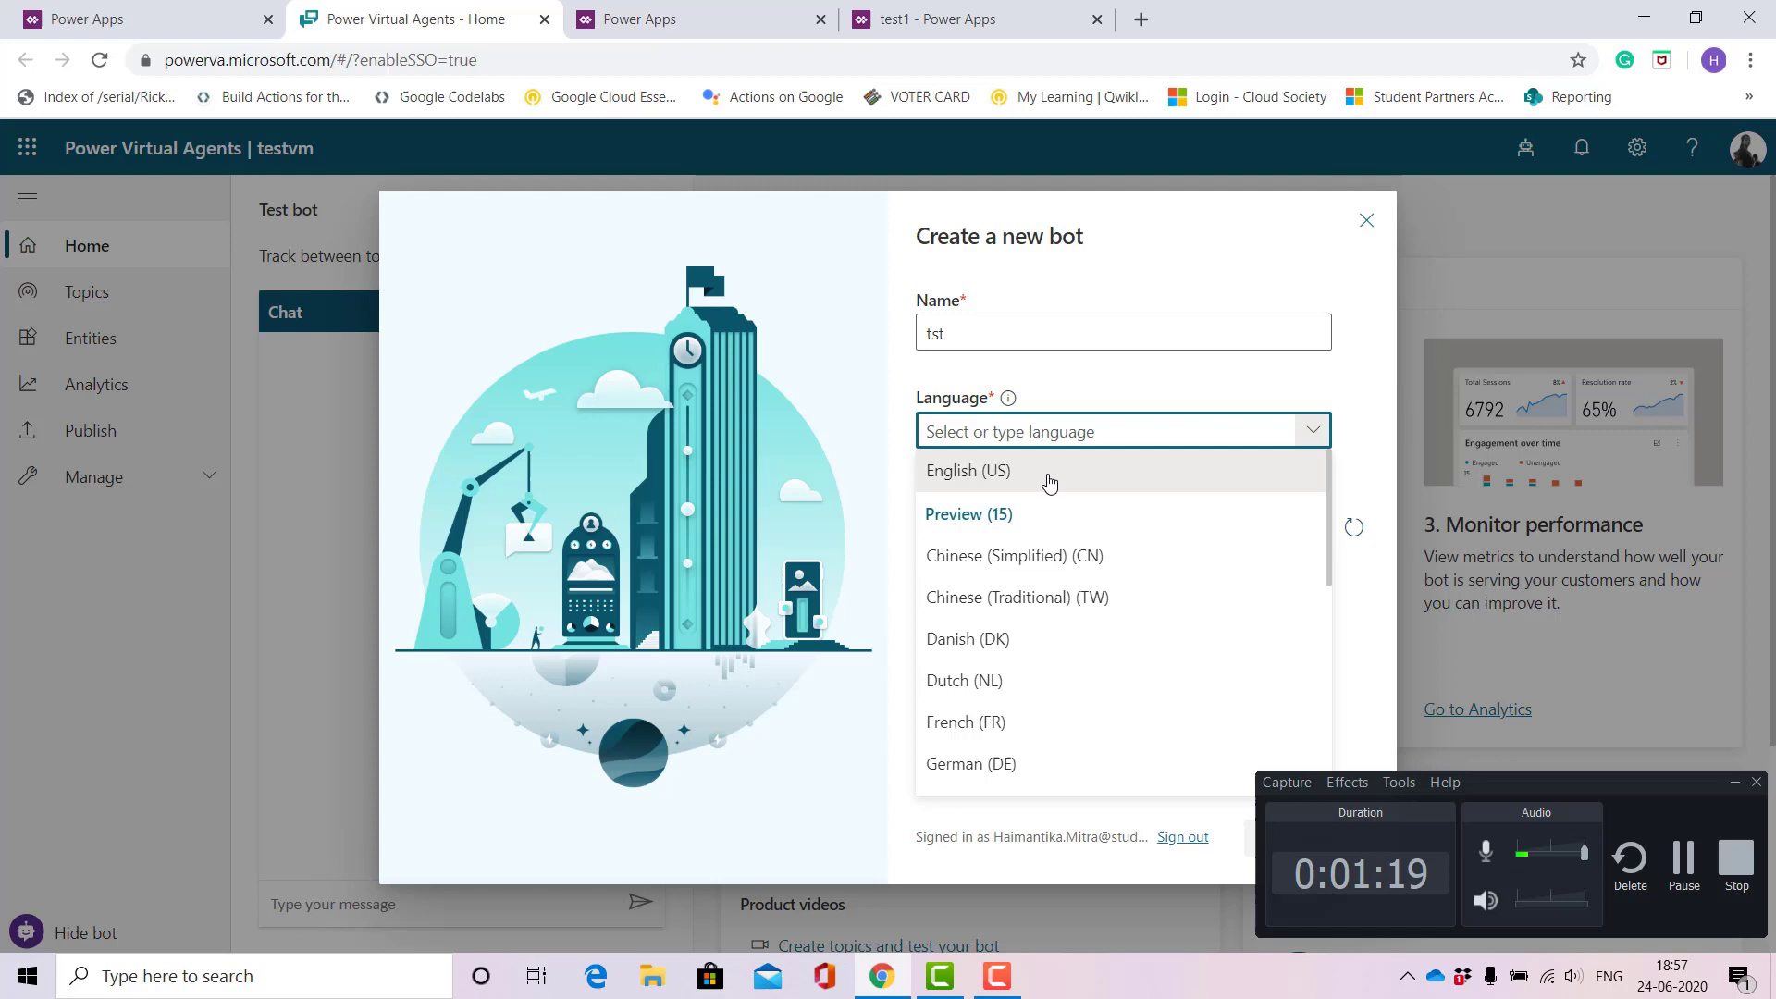
pyautogui.click(1050, 478)
pyautogui.moveTo(1231, 222); pyautogui.dragTo(968, 194)
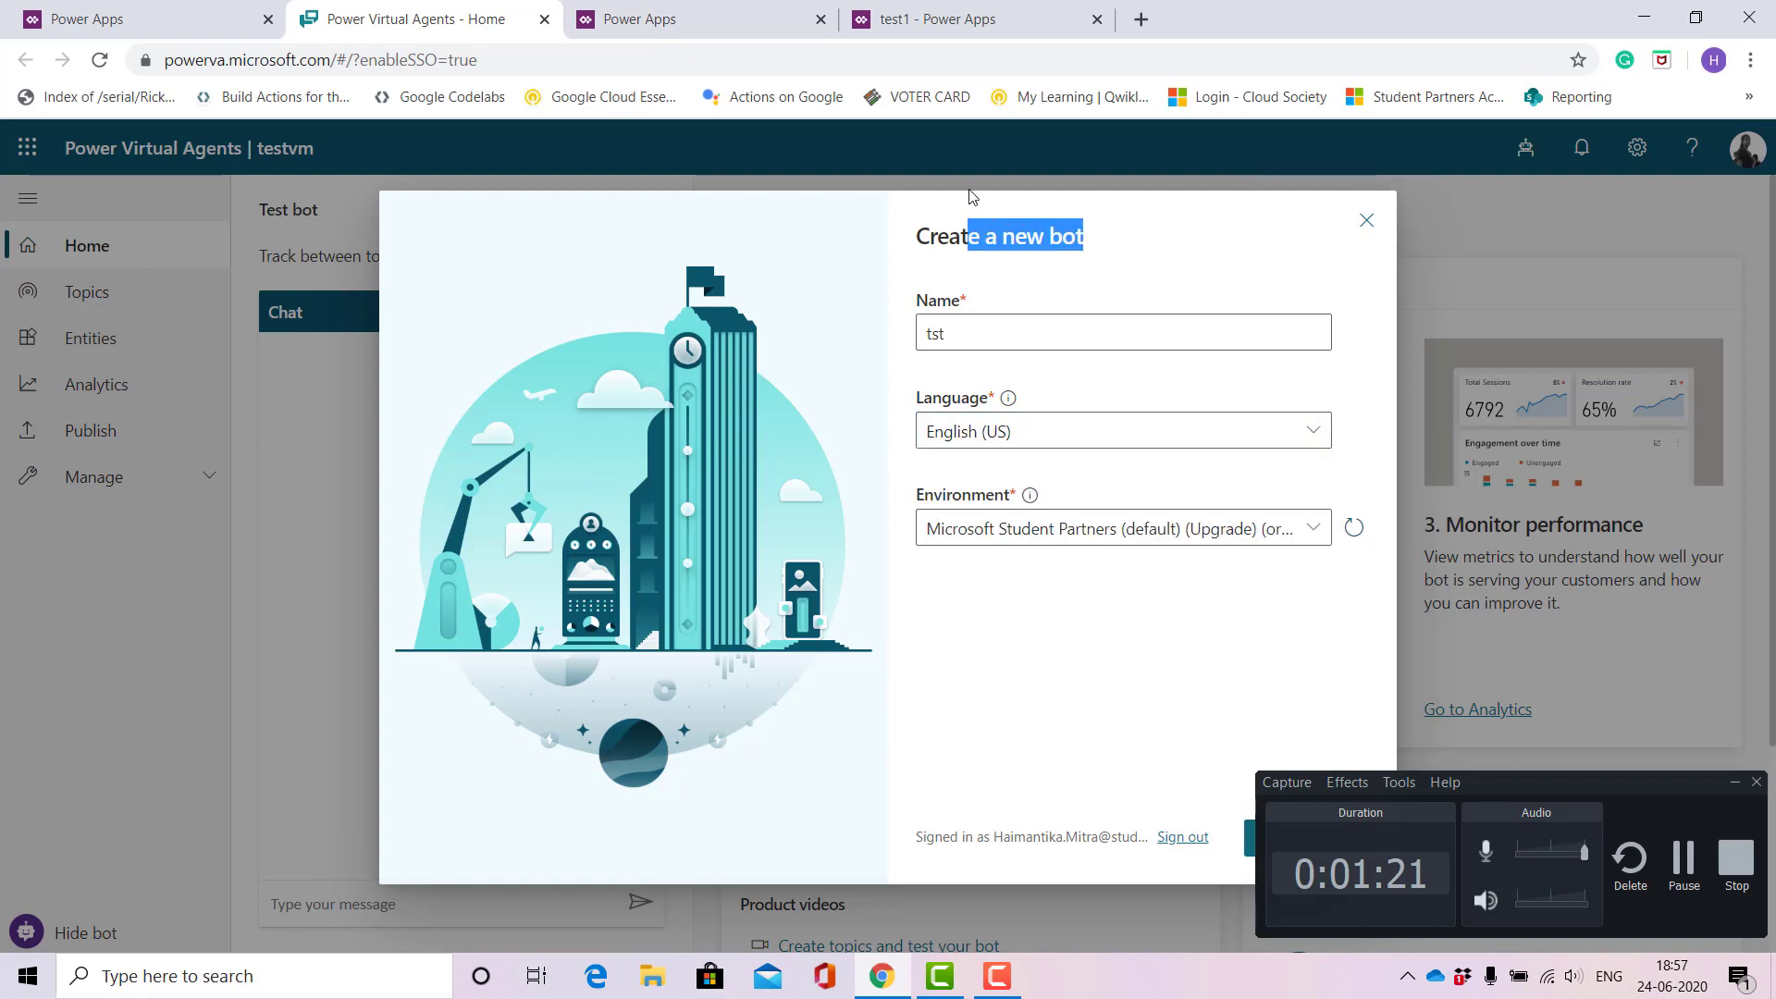
pyautogui.moveTo(916, 300); pyautogui.dragTo(1281, 305)
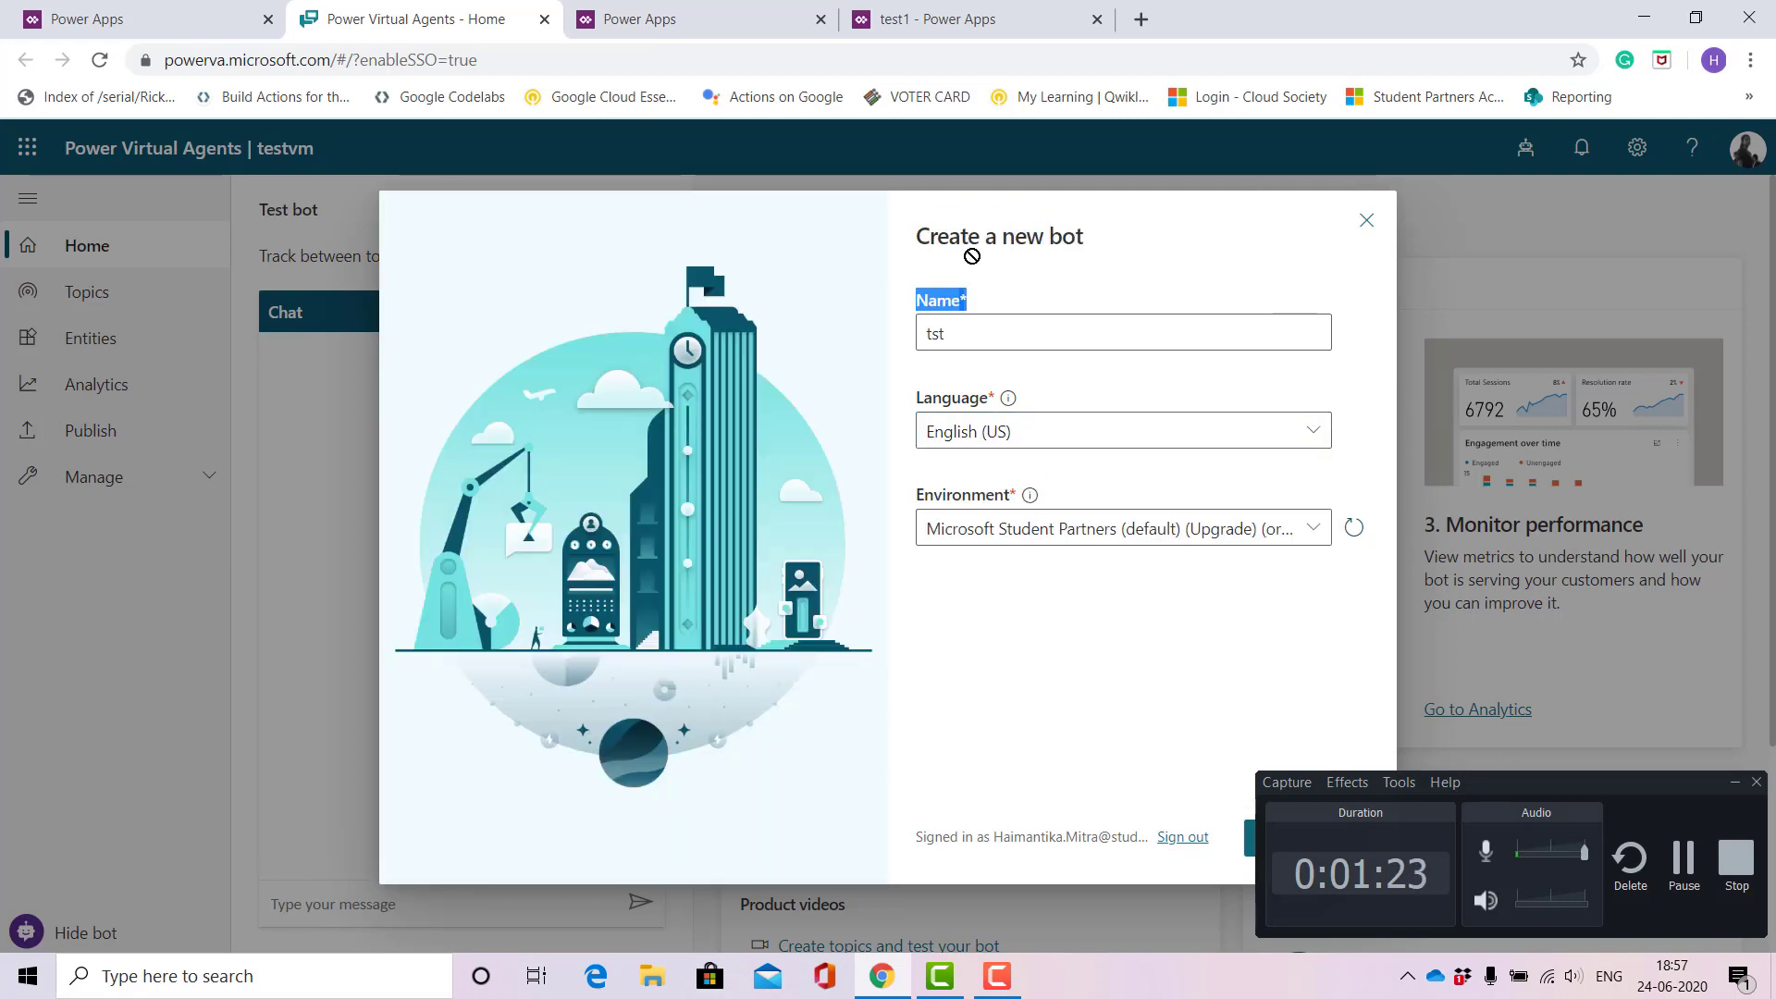
pyautogui.click(1249, 842)
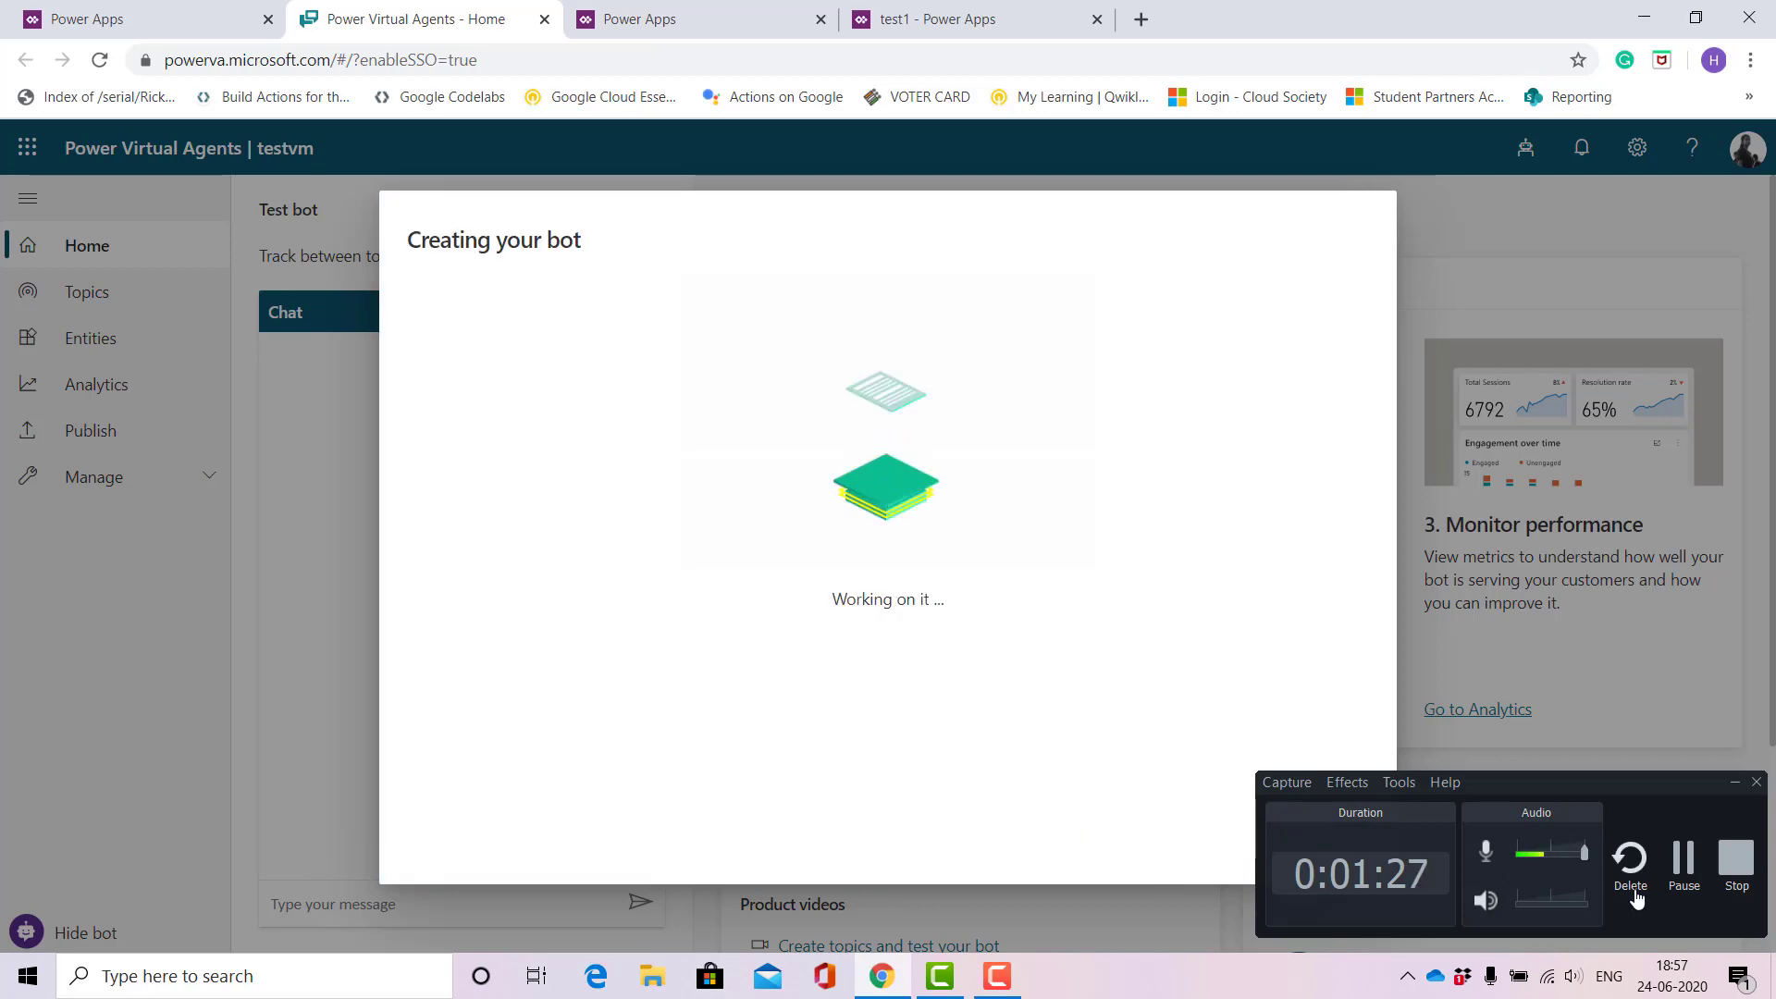
# Wait for the tst bot to finish creating and its home page to load
pyautogui.click(1699, 879)
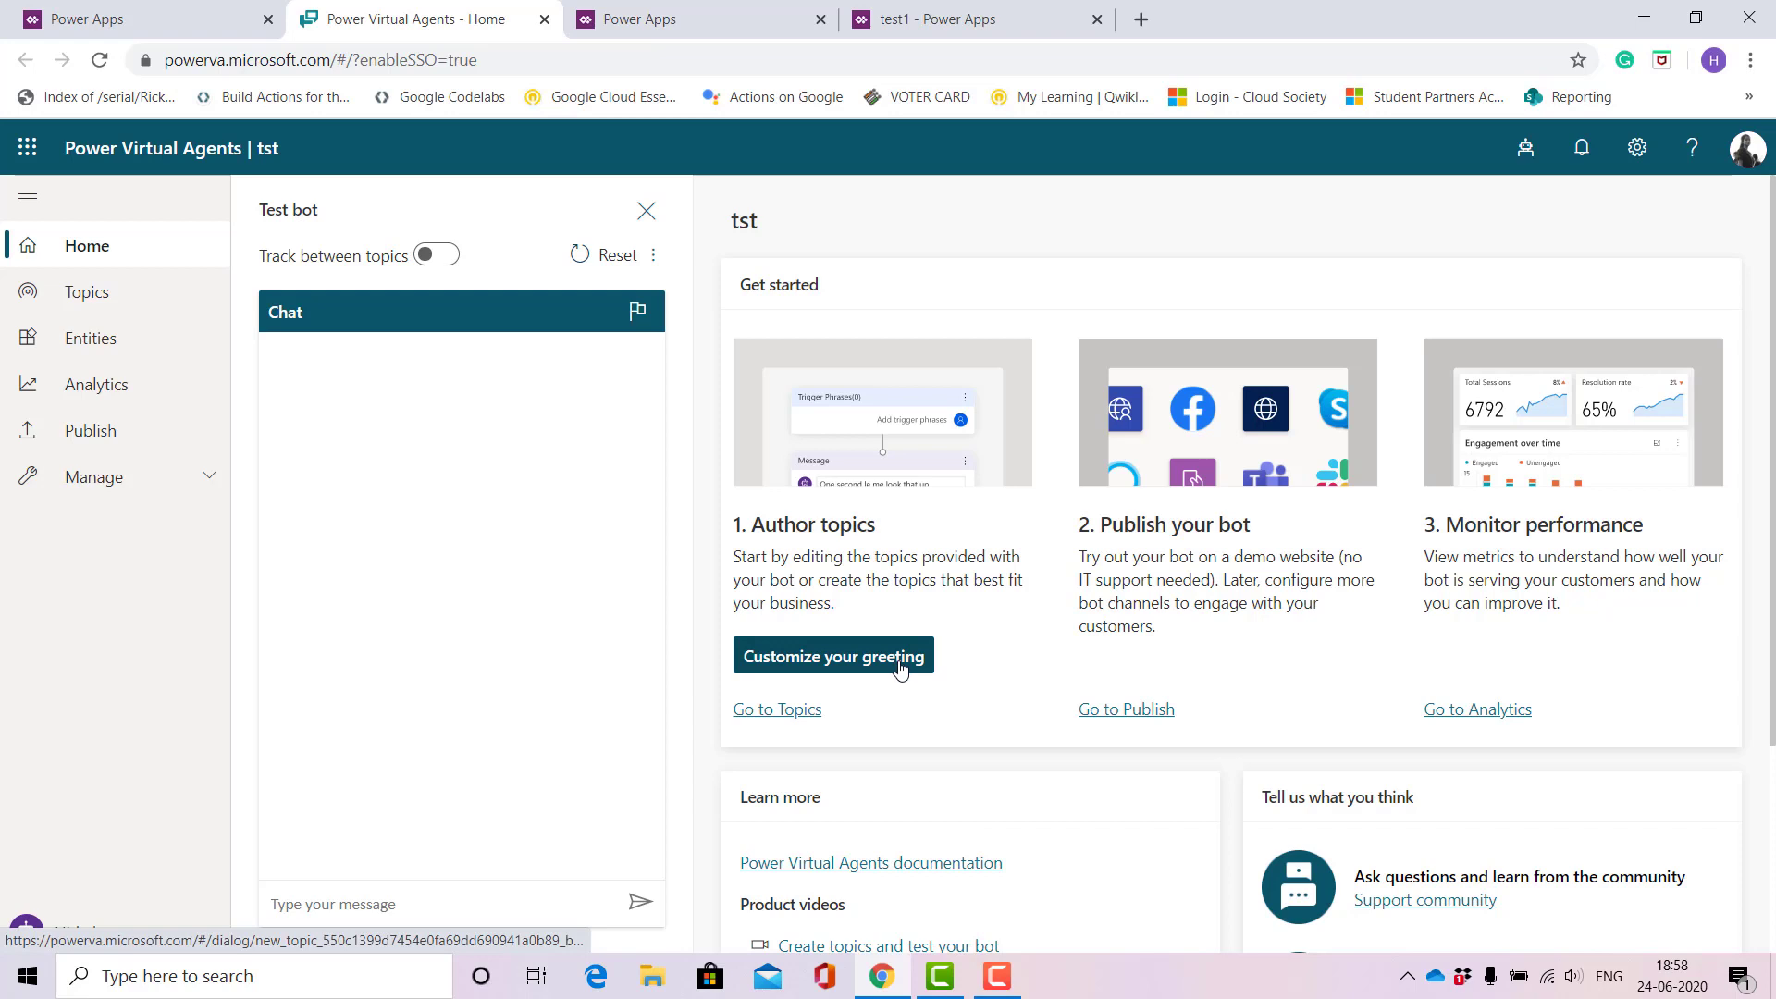
# In Topics, switch the Lesson 2 topic off and open the Lesson 3 topic
pyautogui.click(787, 710)
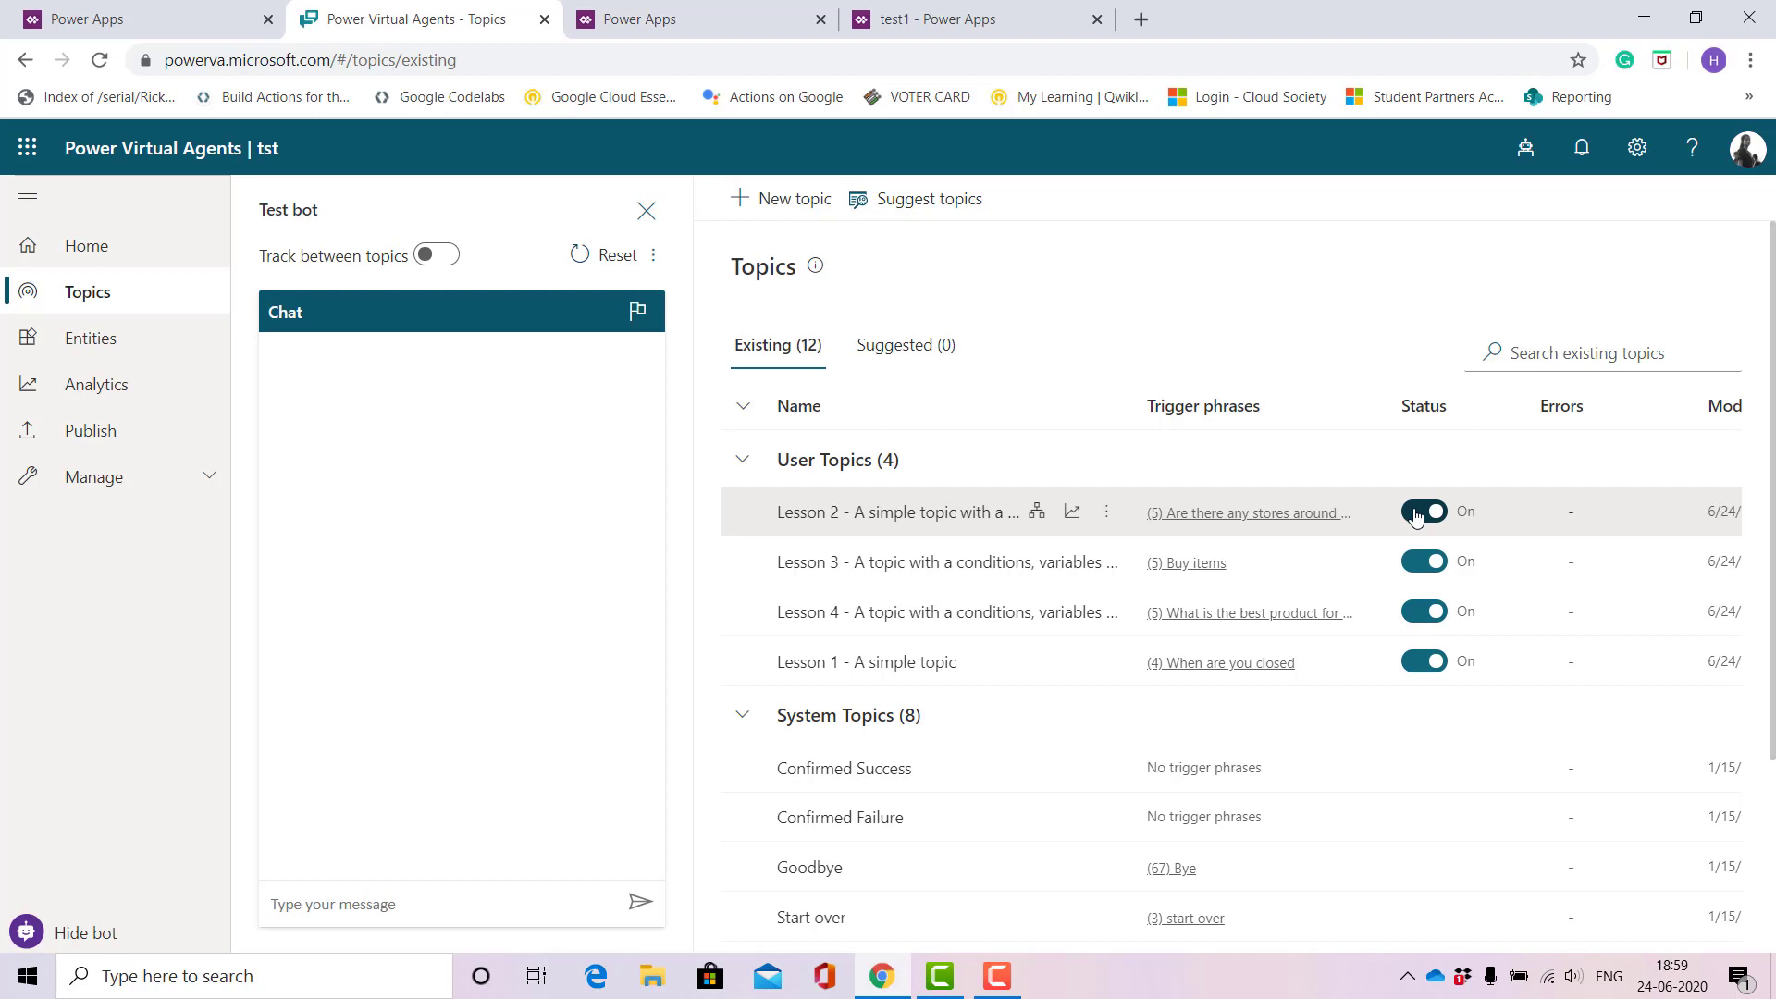
pyautogui.click(1415, 514)
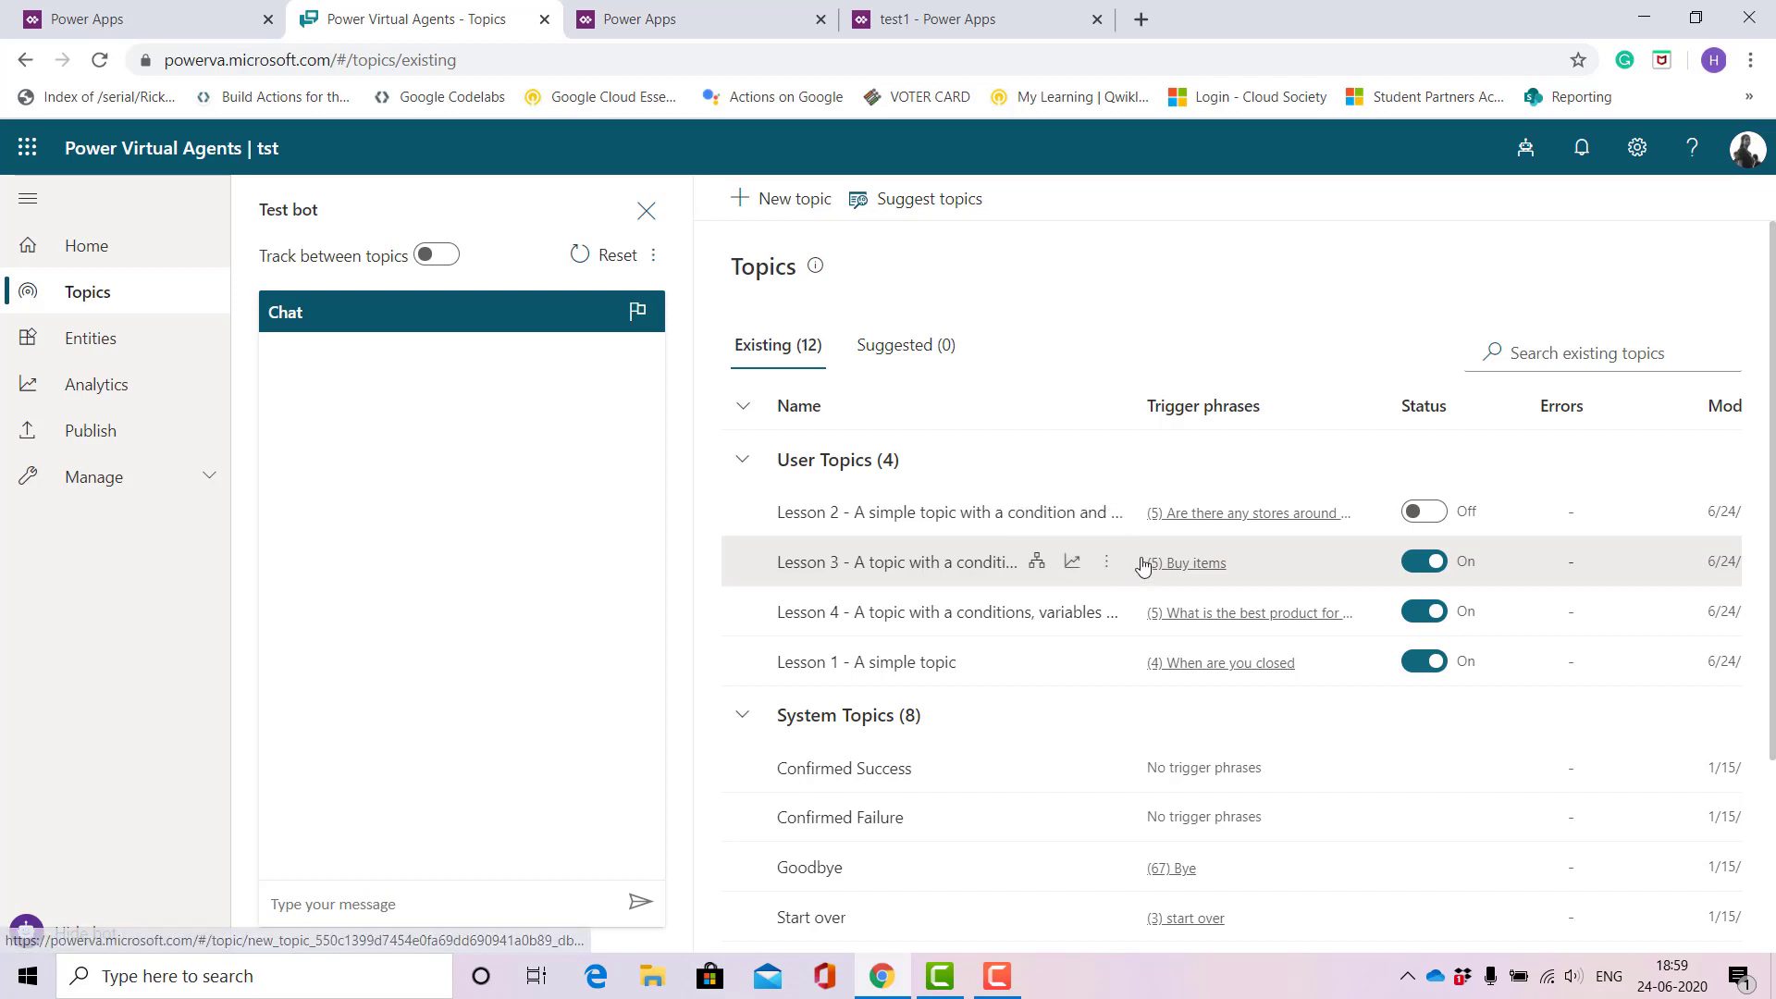
pyautogui.click(967, 572)
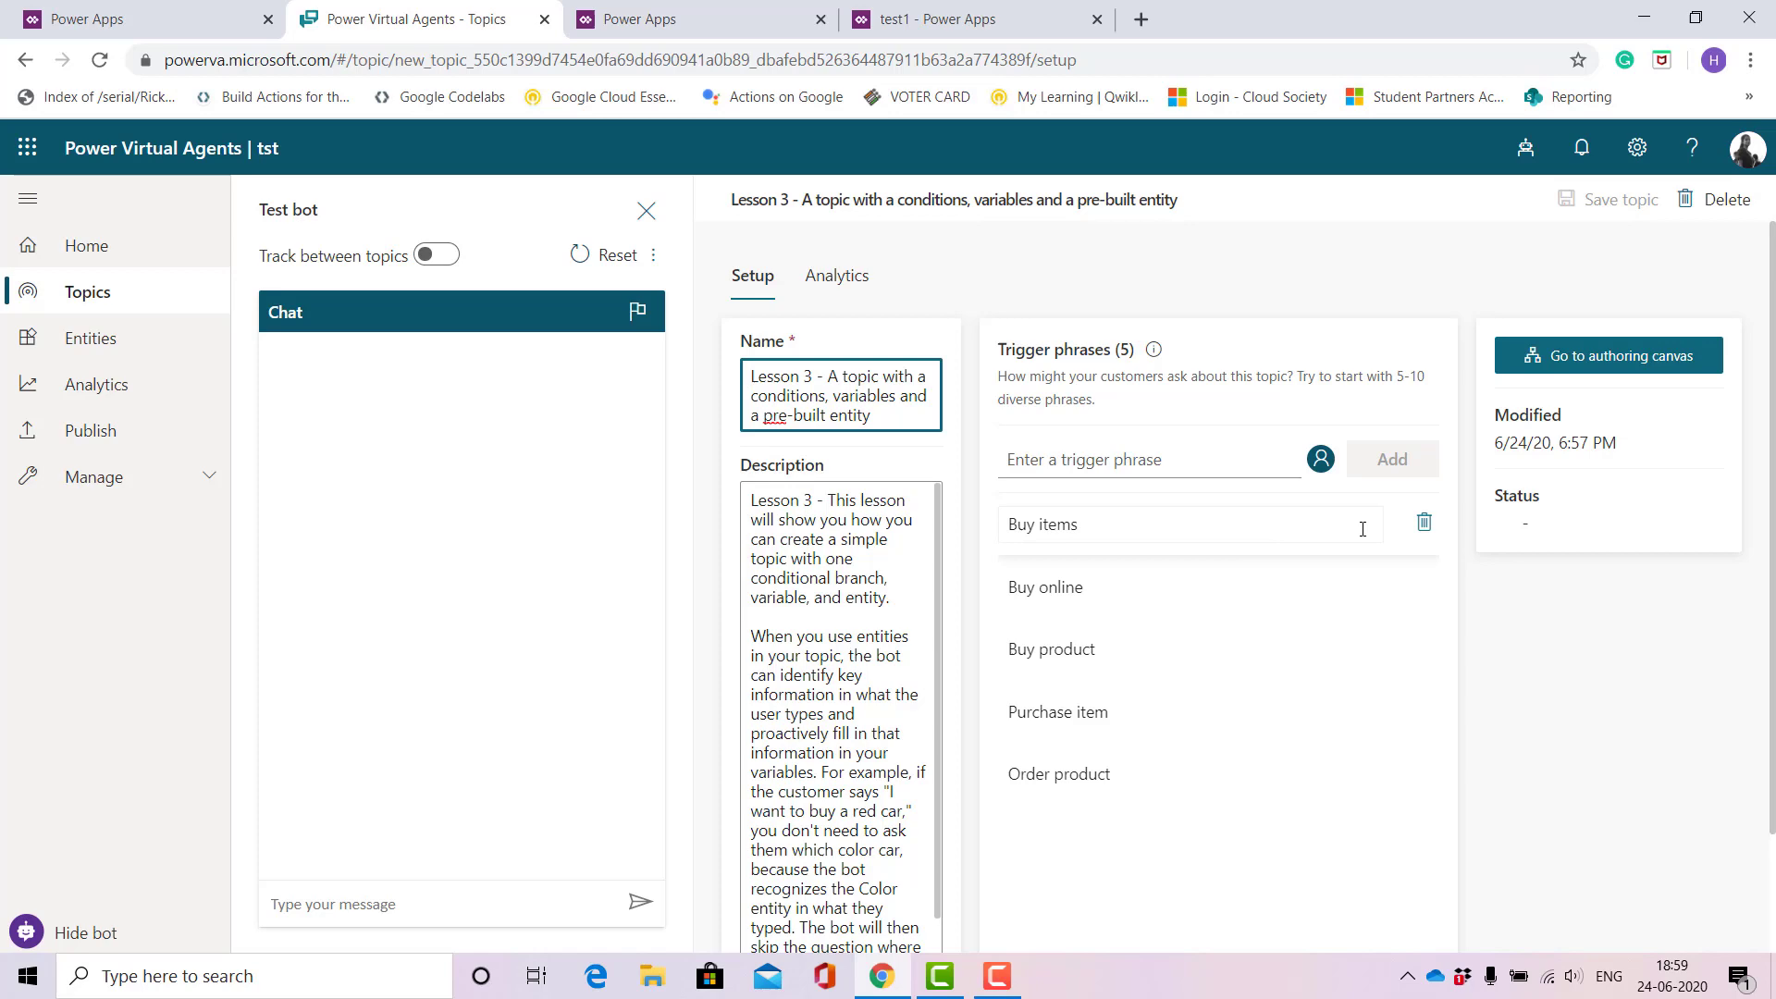
# Delete the Buy items, Buy online, Buy product, Purchase item and Order product trigger phrases
pyautogui.click(1424, 523)
pyautogui.click(902, 601)
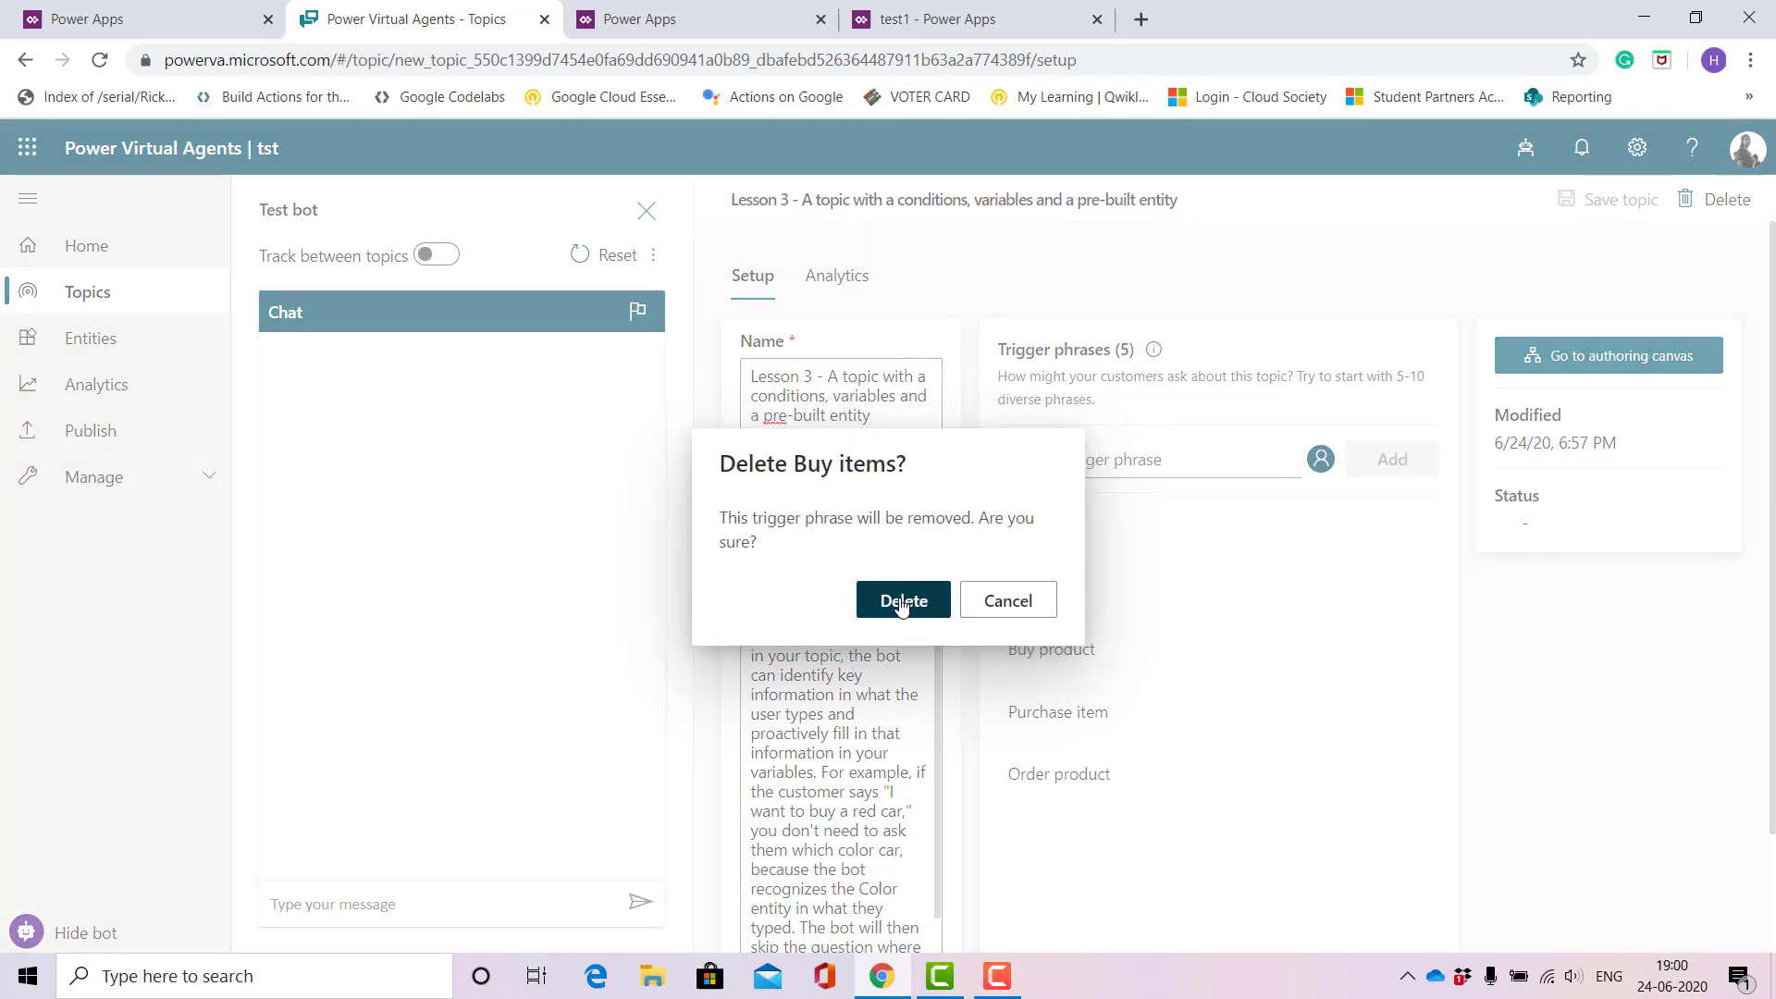
pyautogui.click(1422, 524)
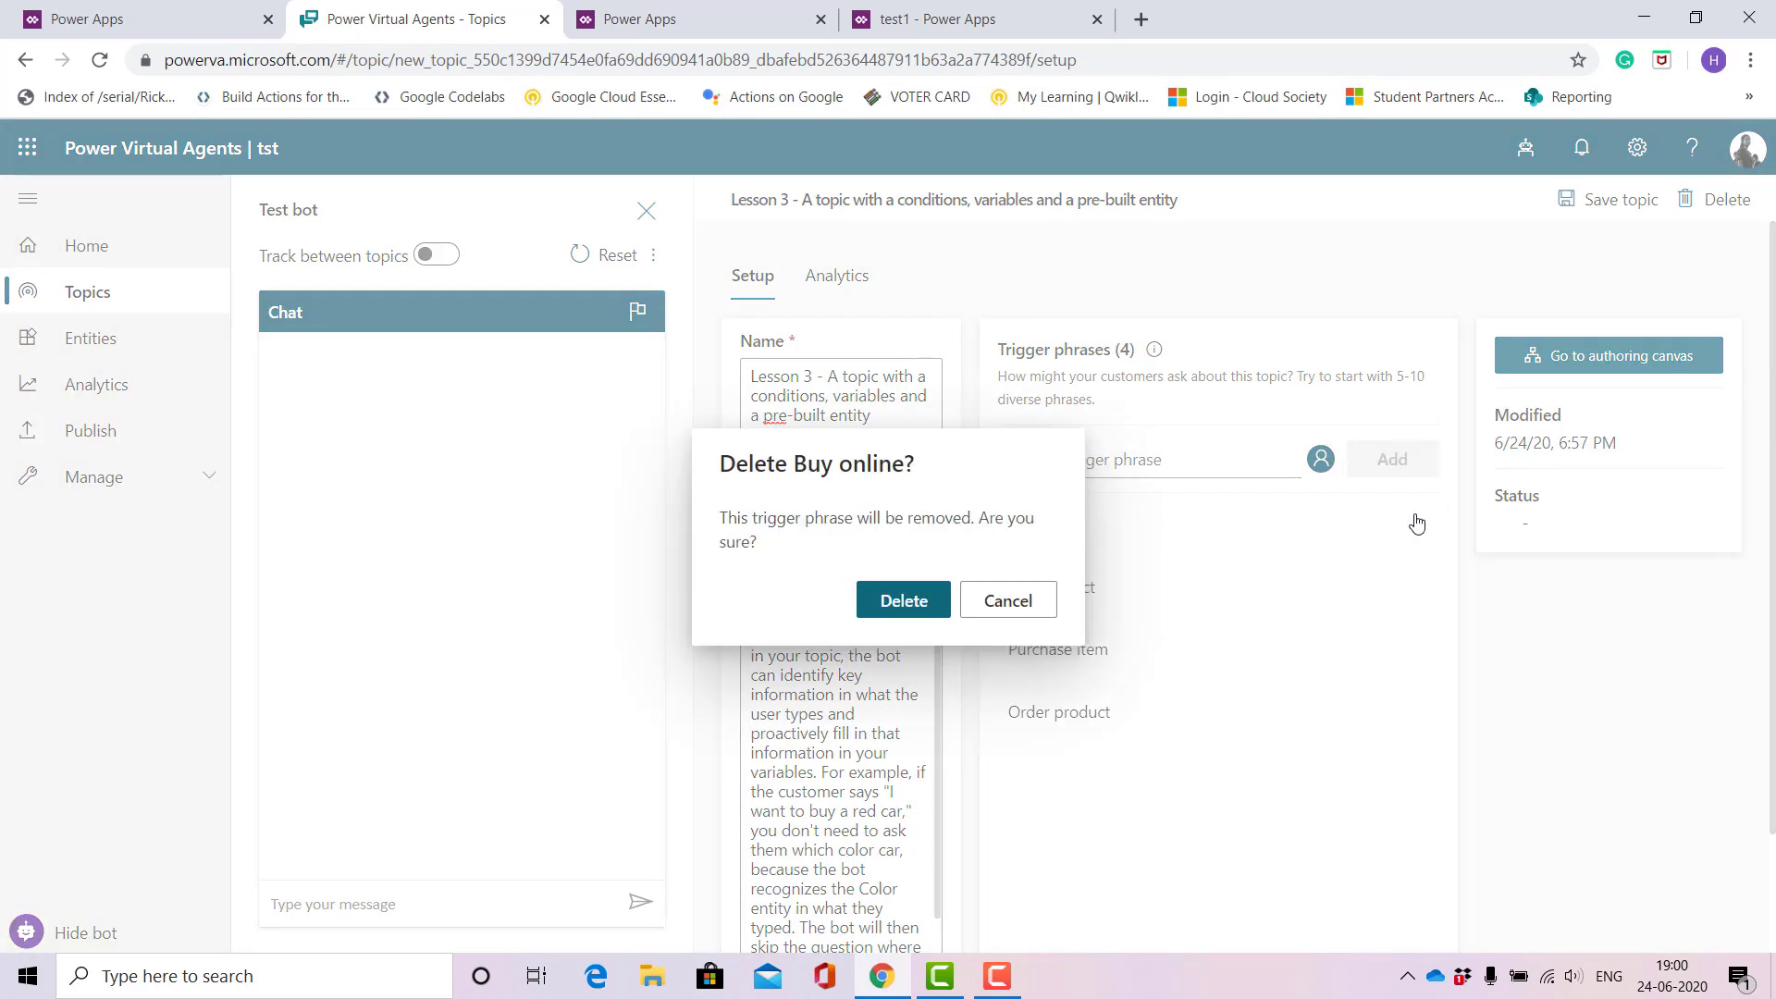
pyautogui.click(948, 603)
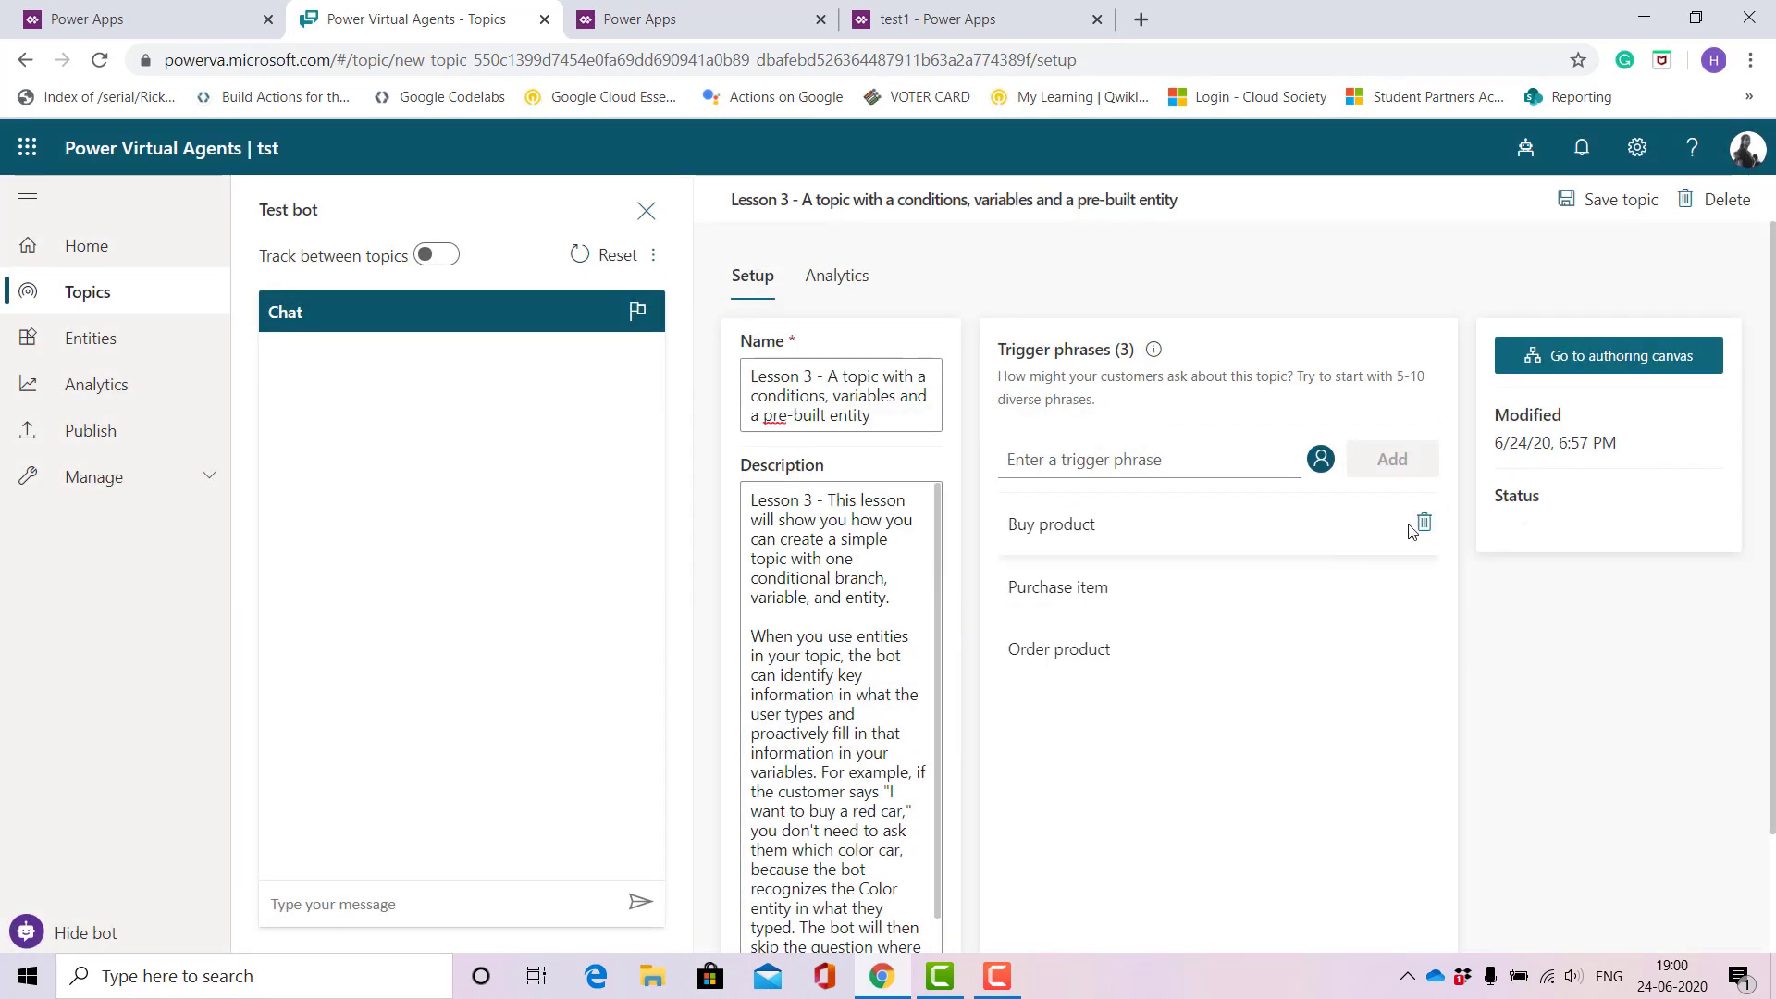
pyautogui.click(1424, 524)
pyautogui.click(899, 601)
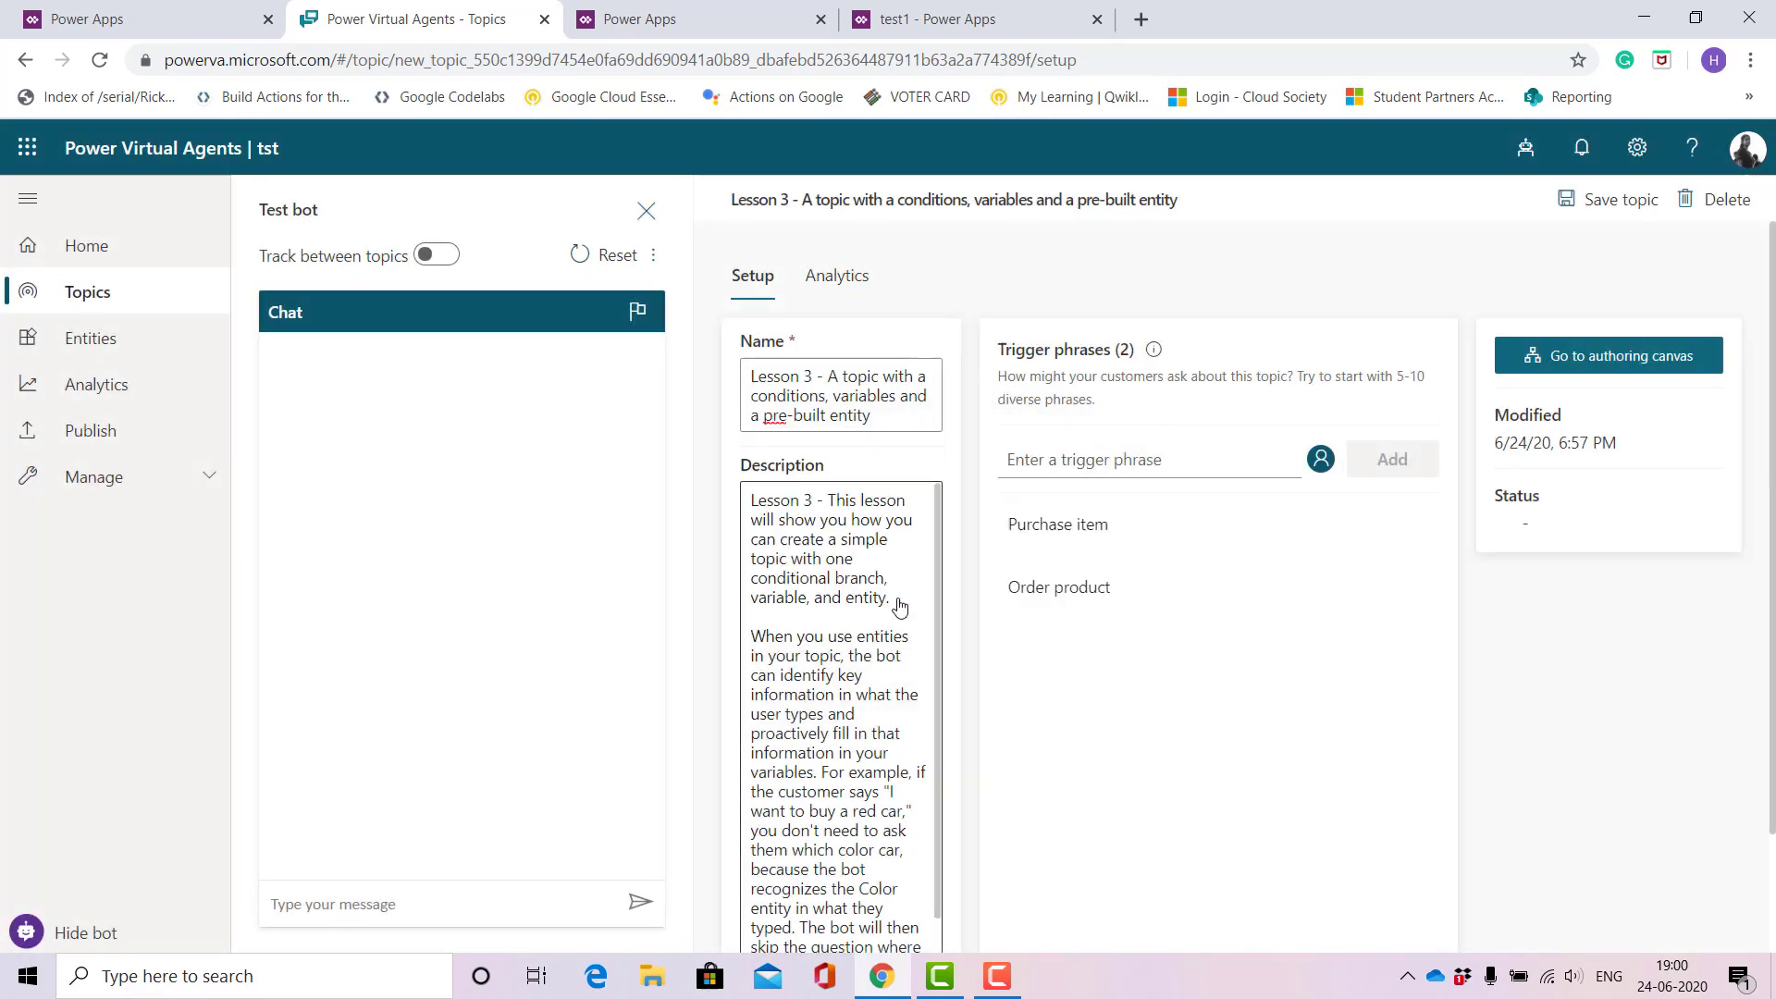
pyautogui.click(1418, 525)
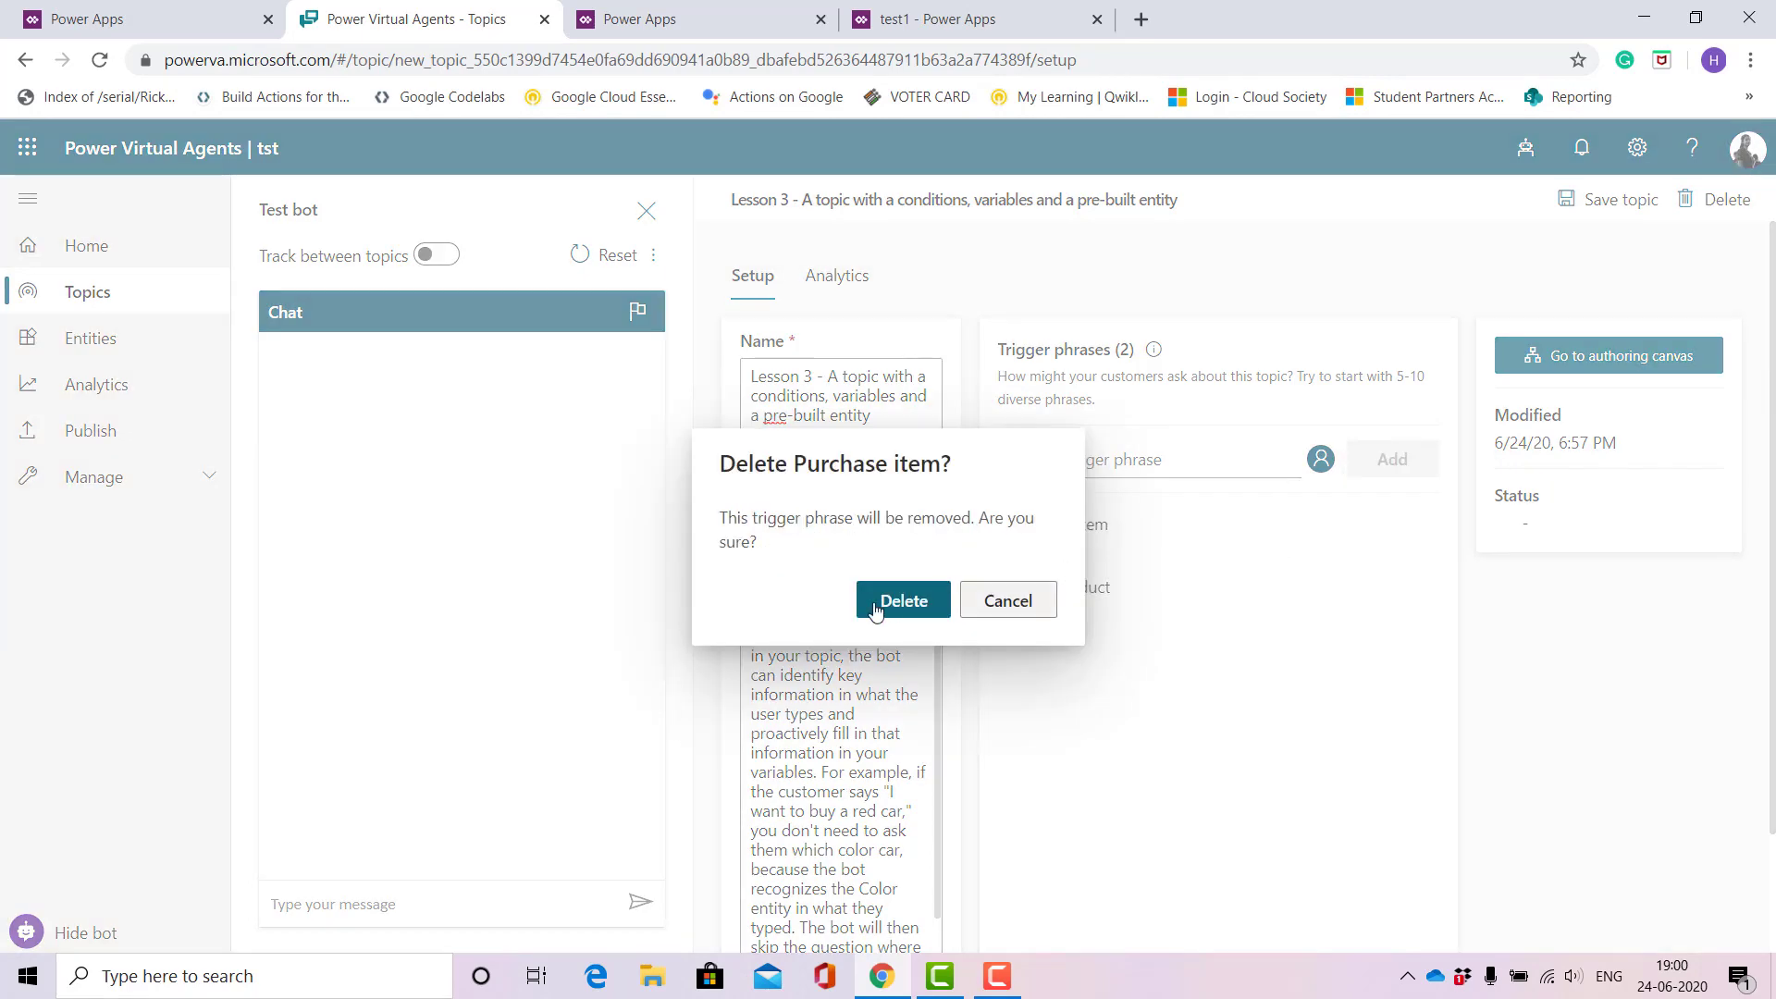
pyautogui.click(904, 600)
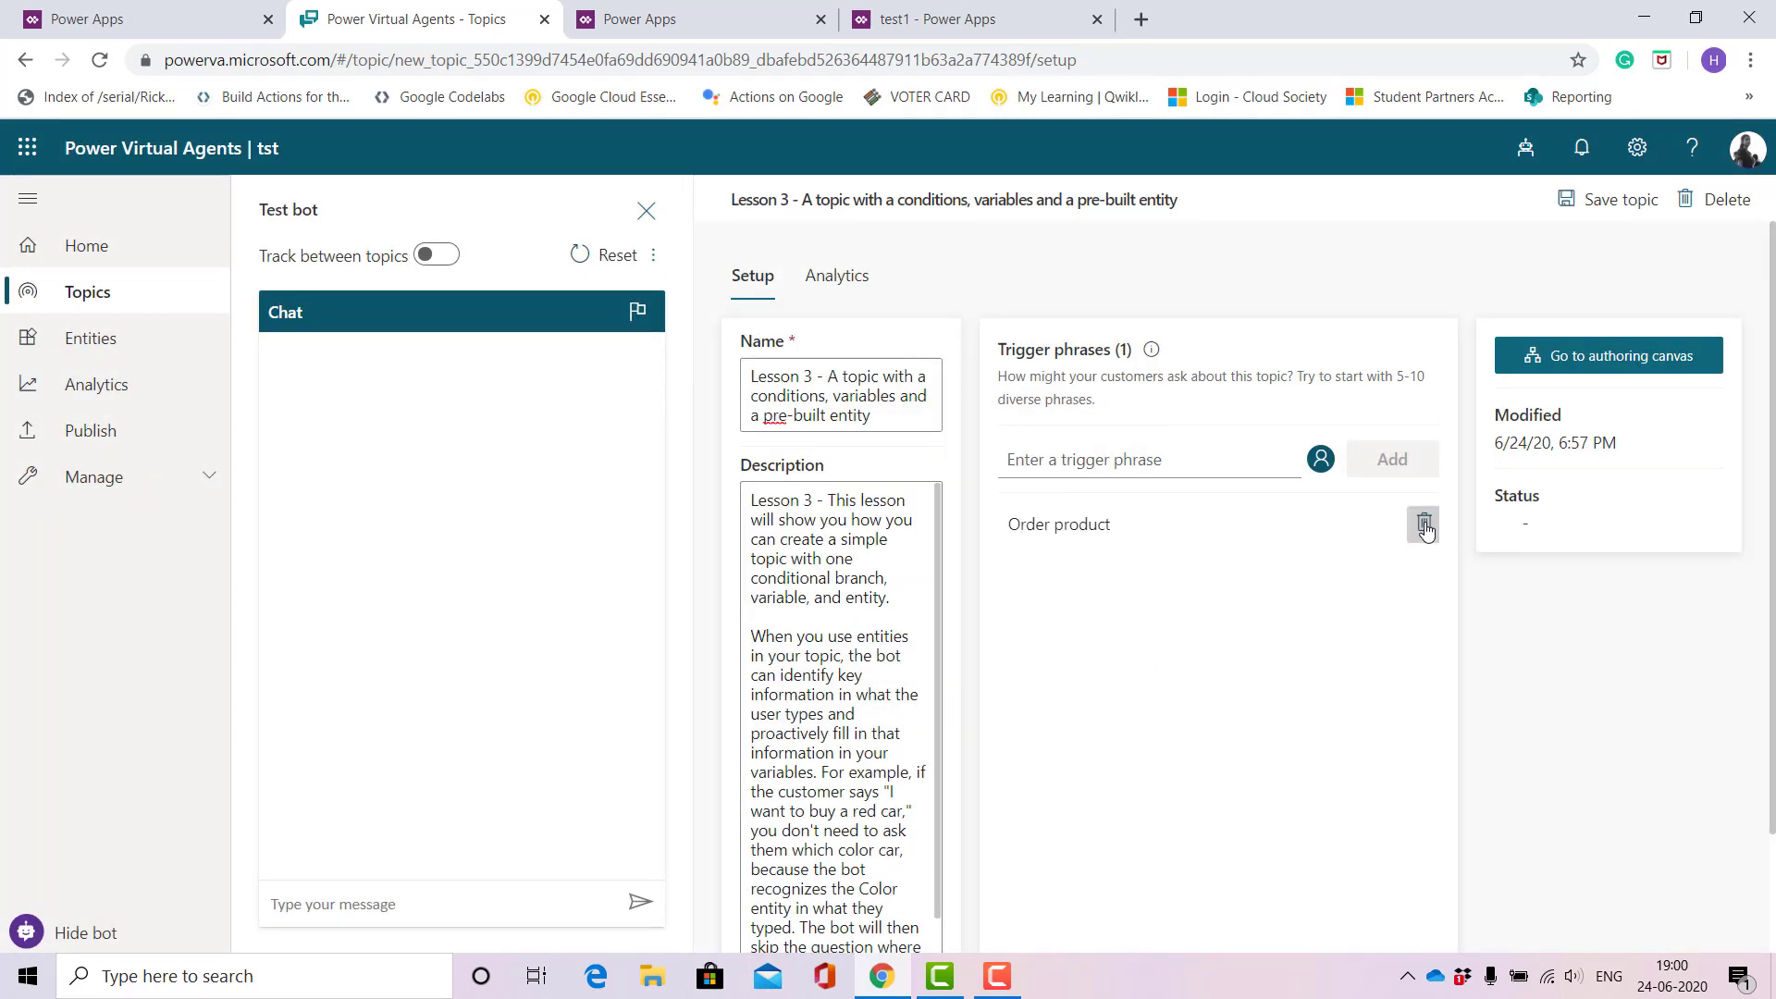
pyautogui.click(1420, 524)
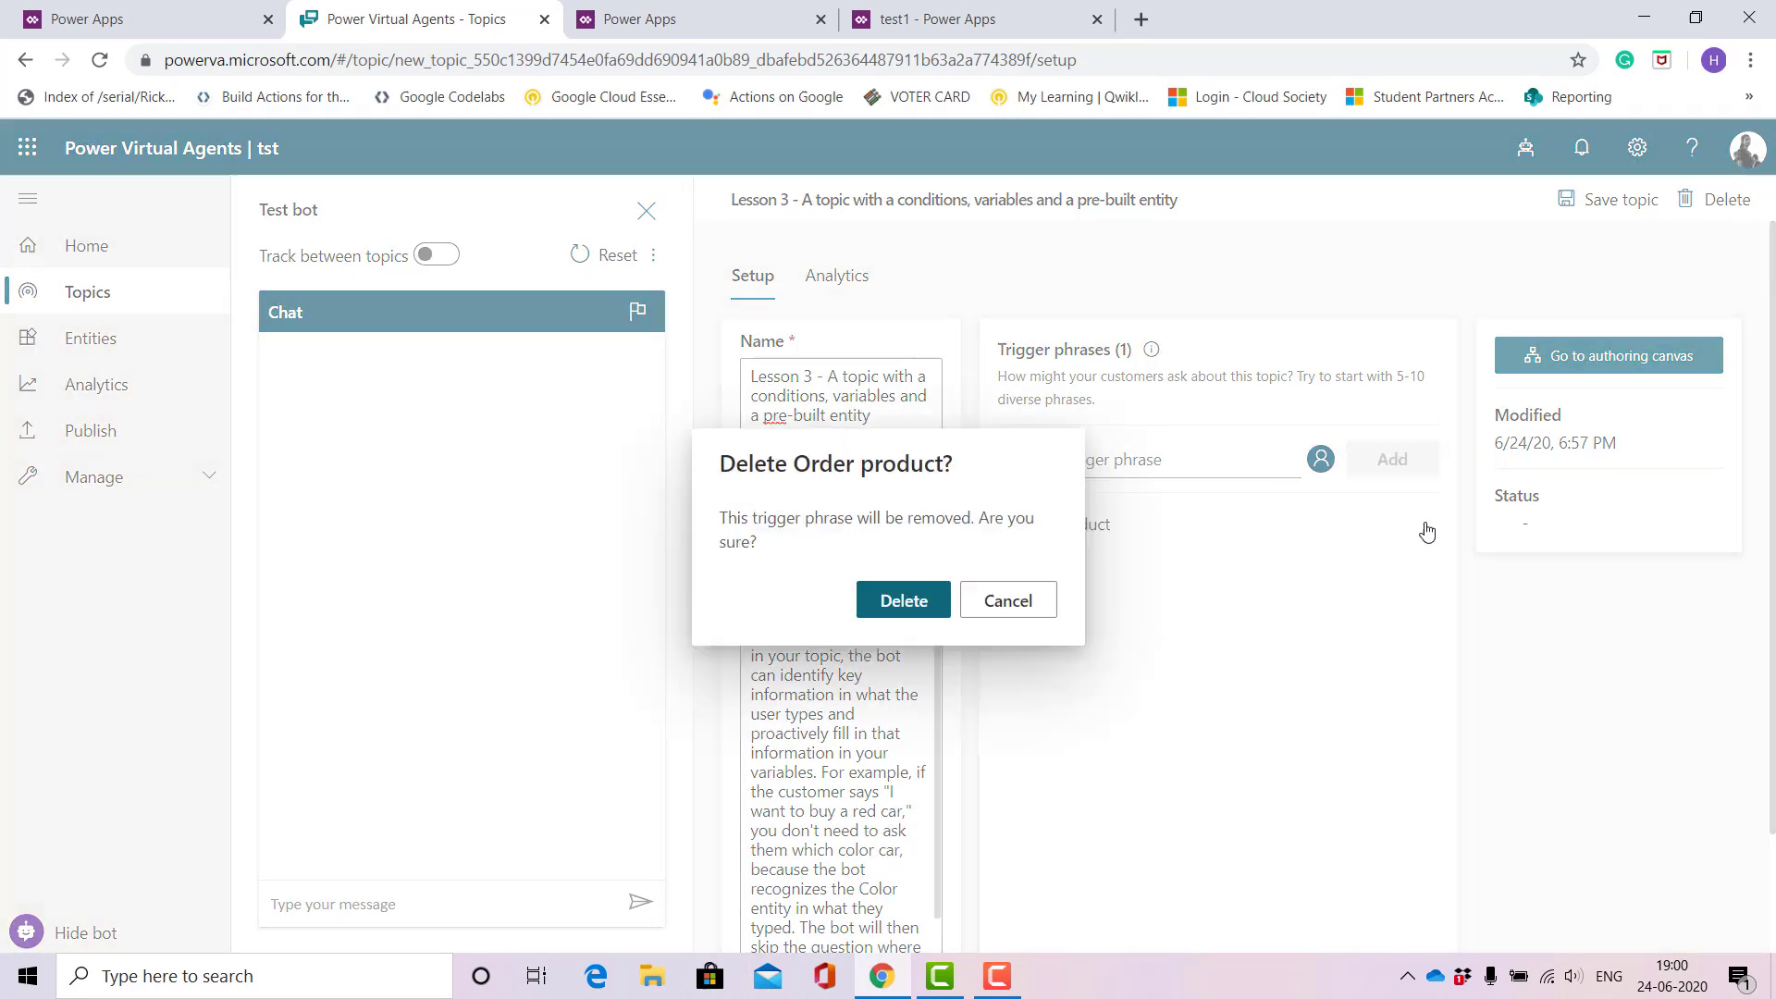
pyautogui.click(916, 599)
pyautogui.click(1068, 467)
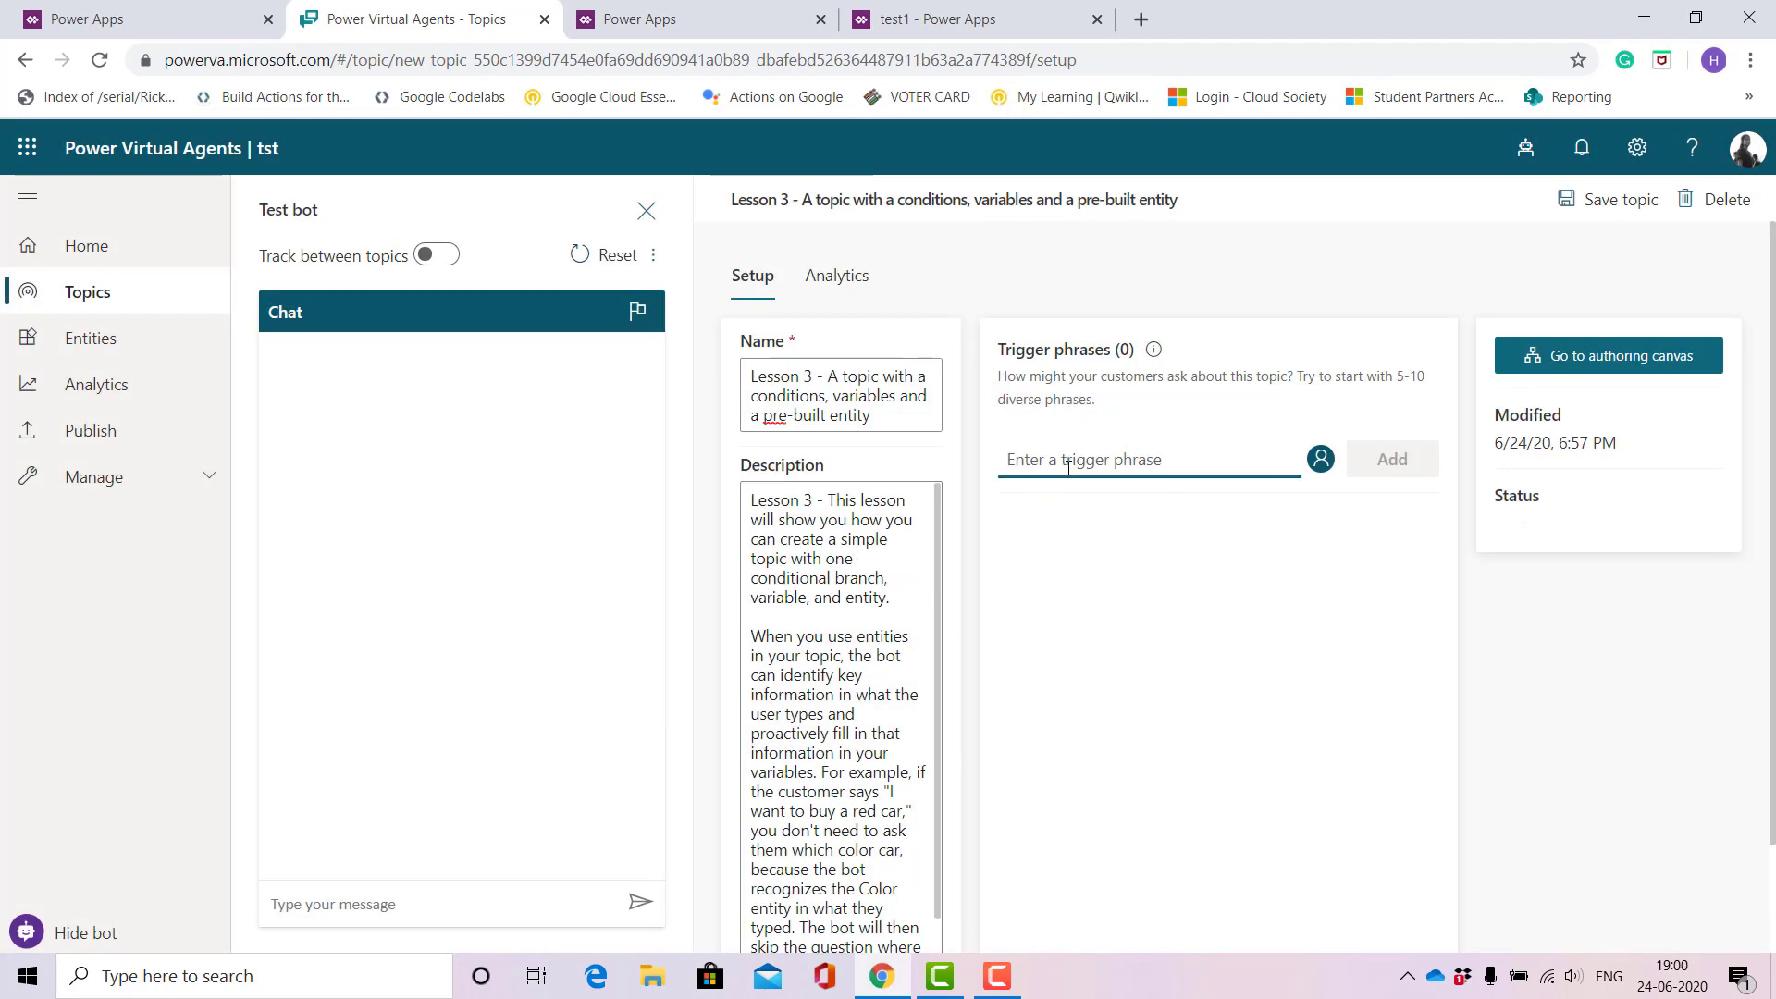
# Add triggers 'What are the alternatives?', 'What else do you have?', 'What more do you have?' and save
pyautogui.write('What are')
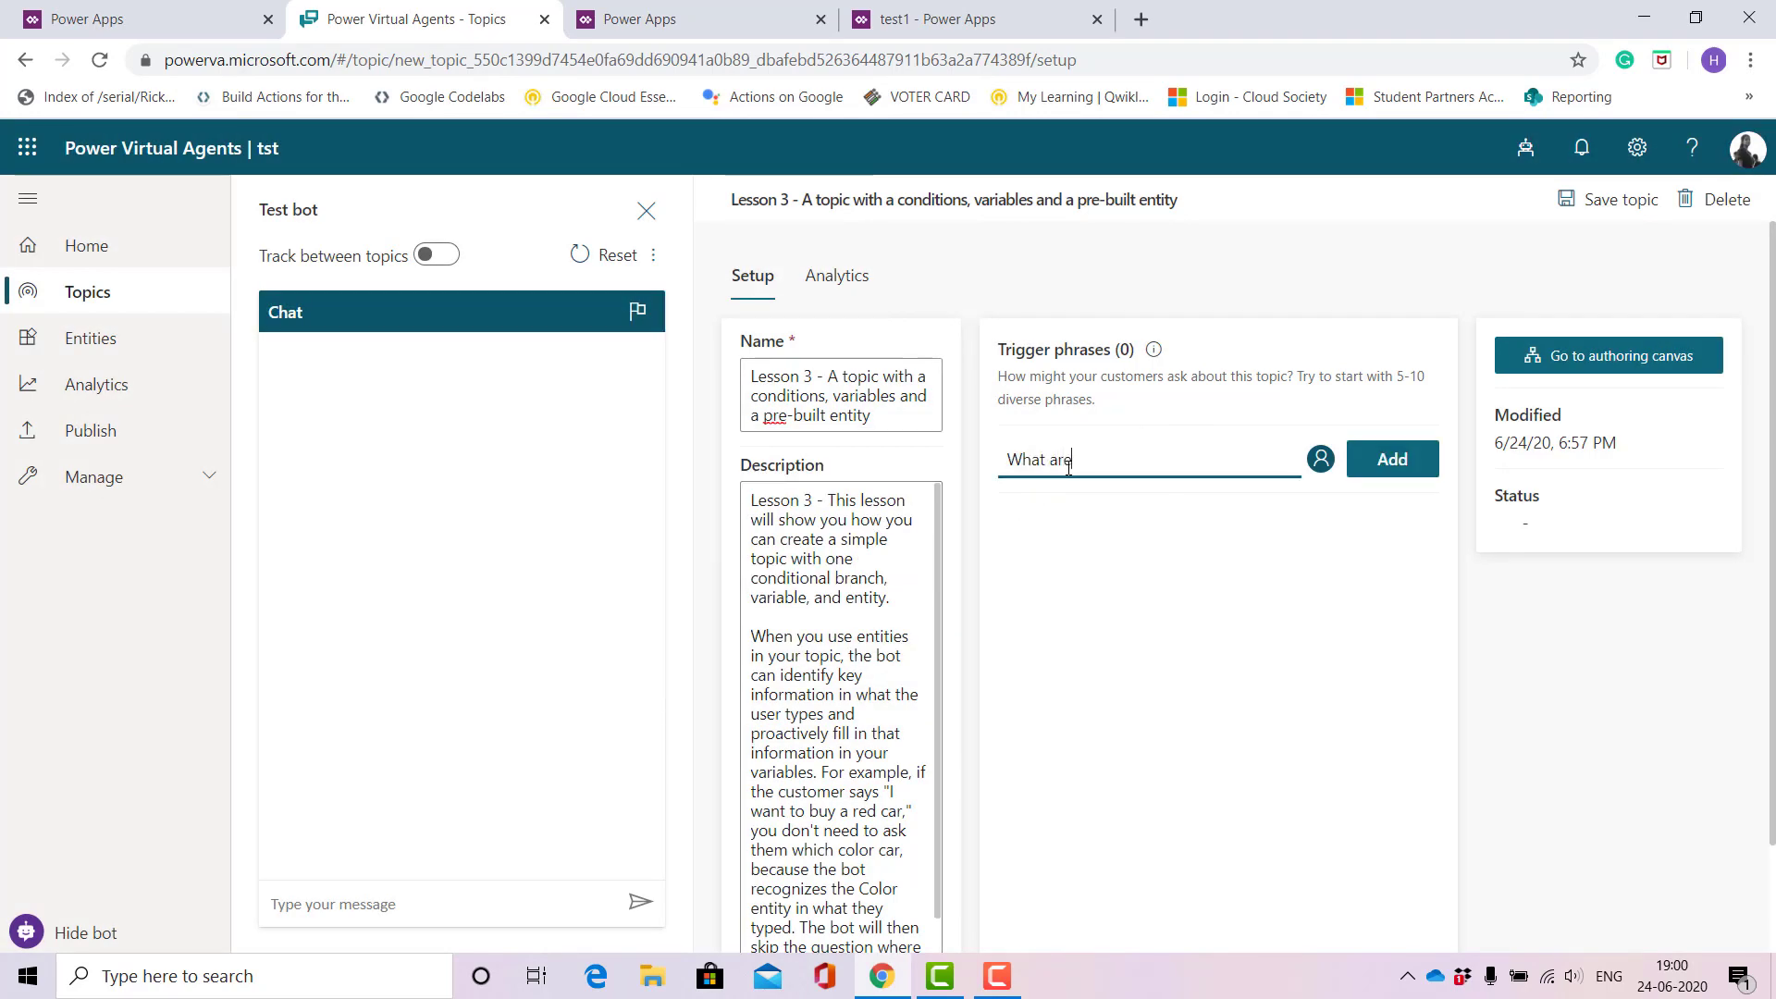
pyautogui.write(' the alternatives?')
pyautogui.click(1369, 462)
pyautogui.write('What')
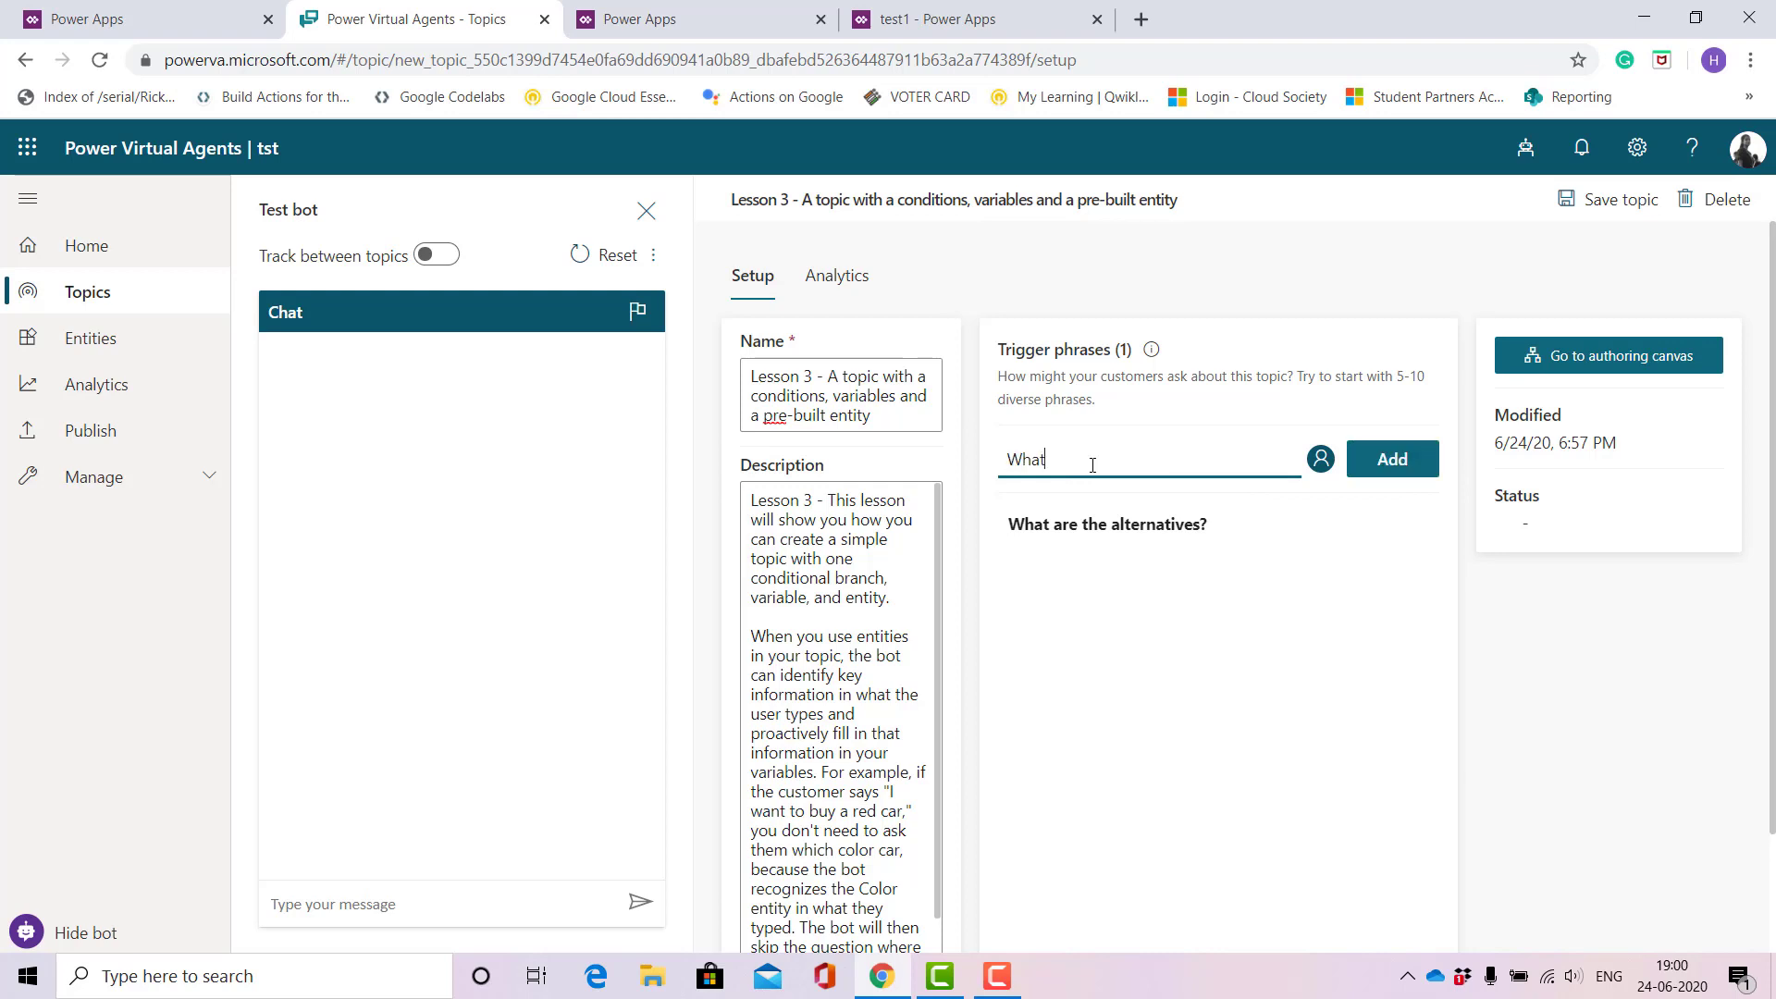
pyautogui.write(' else do you have?')
pyautogui.click(1392, 458)
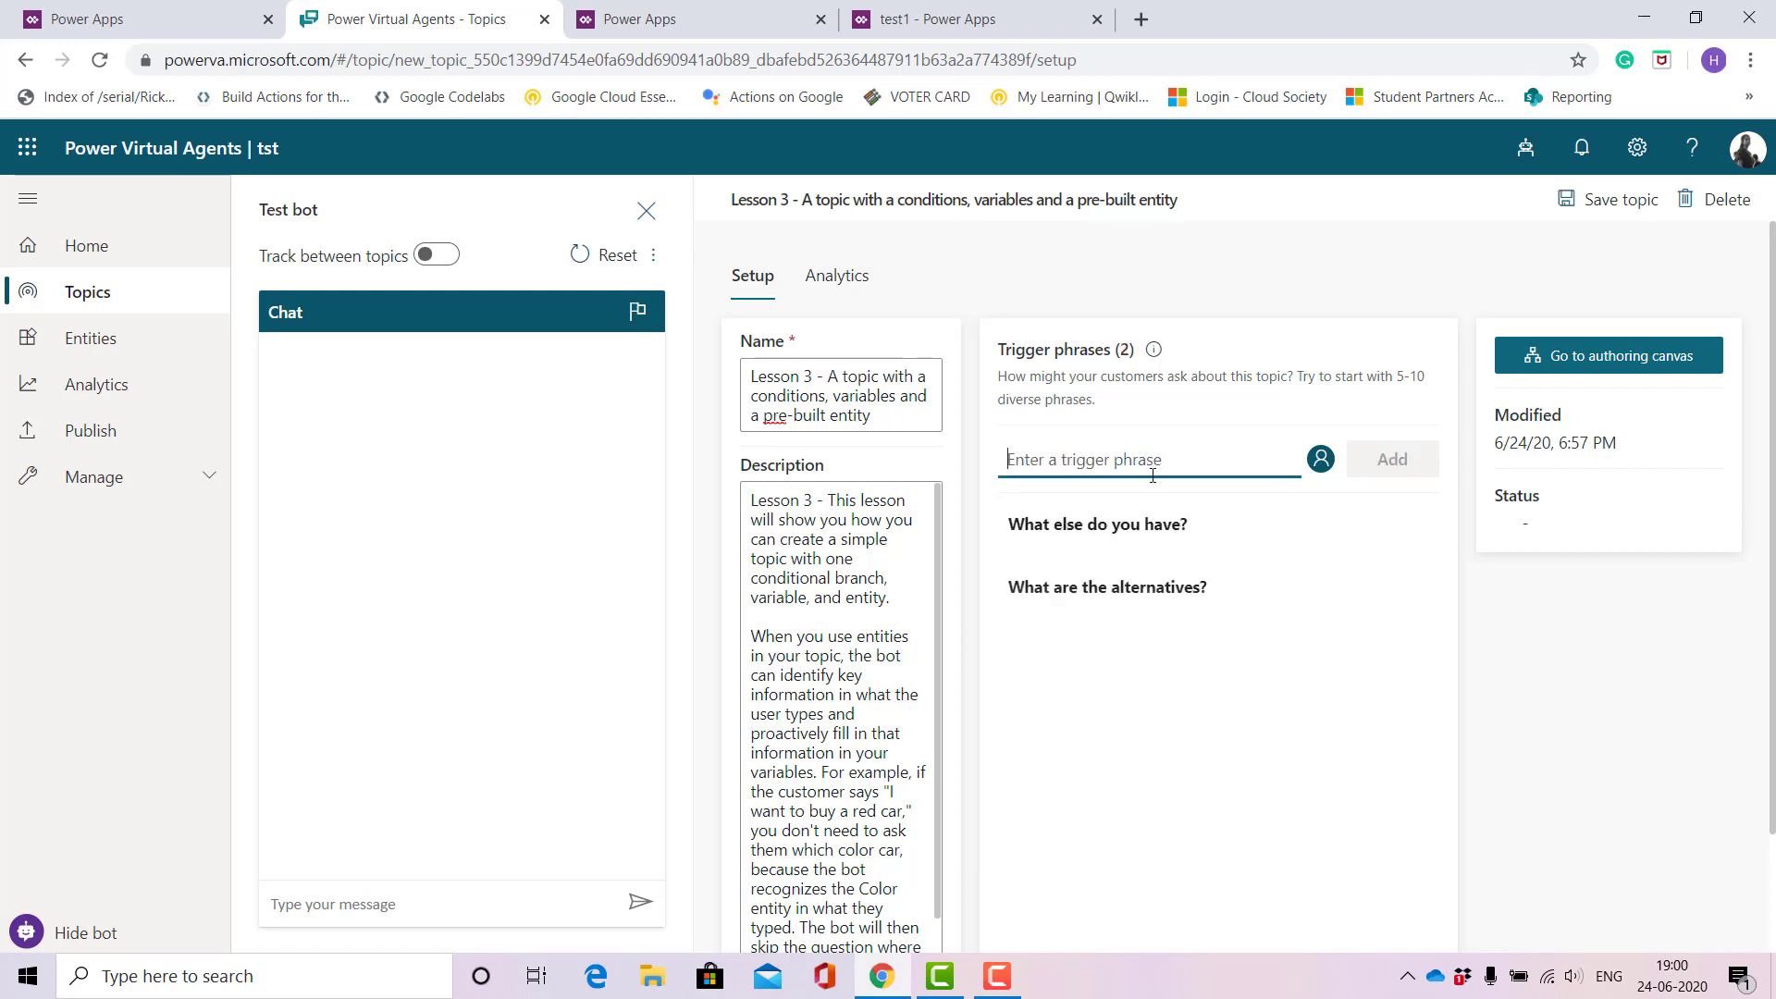
pyautogui.write('W')
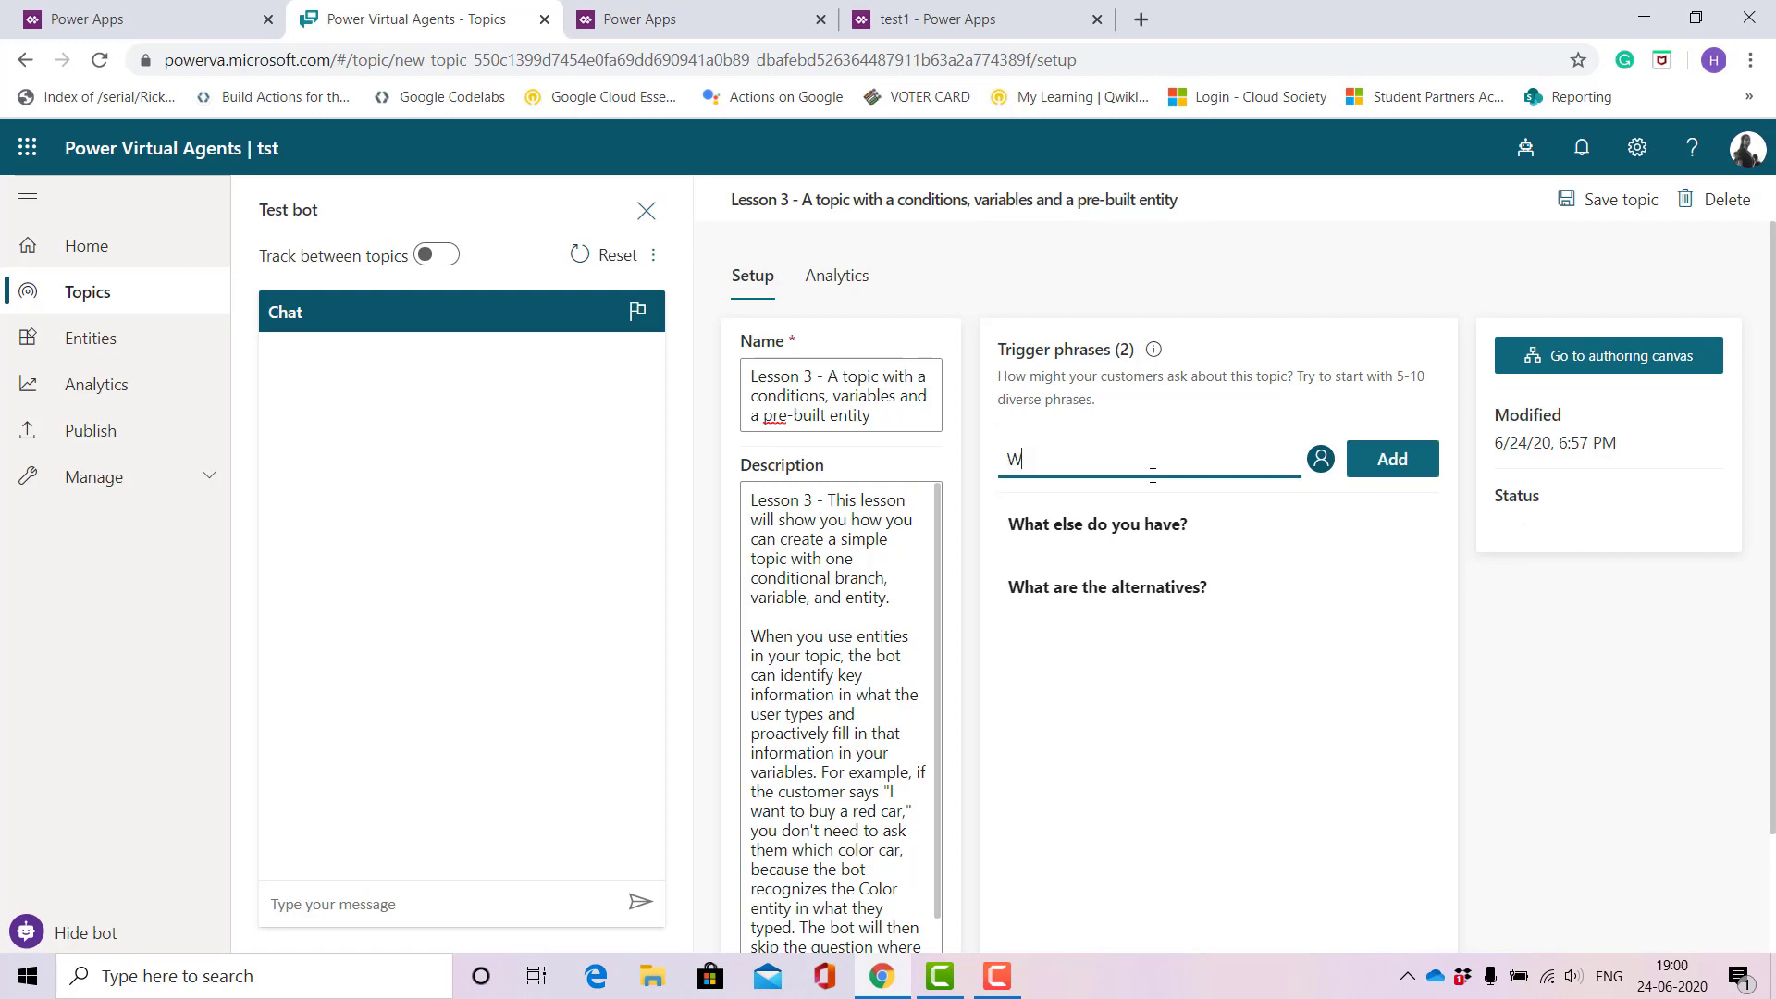
pyautogui.write('hat more do you have?')
pyautogui.click(1384, 470)
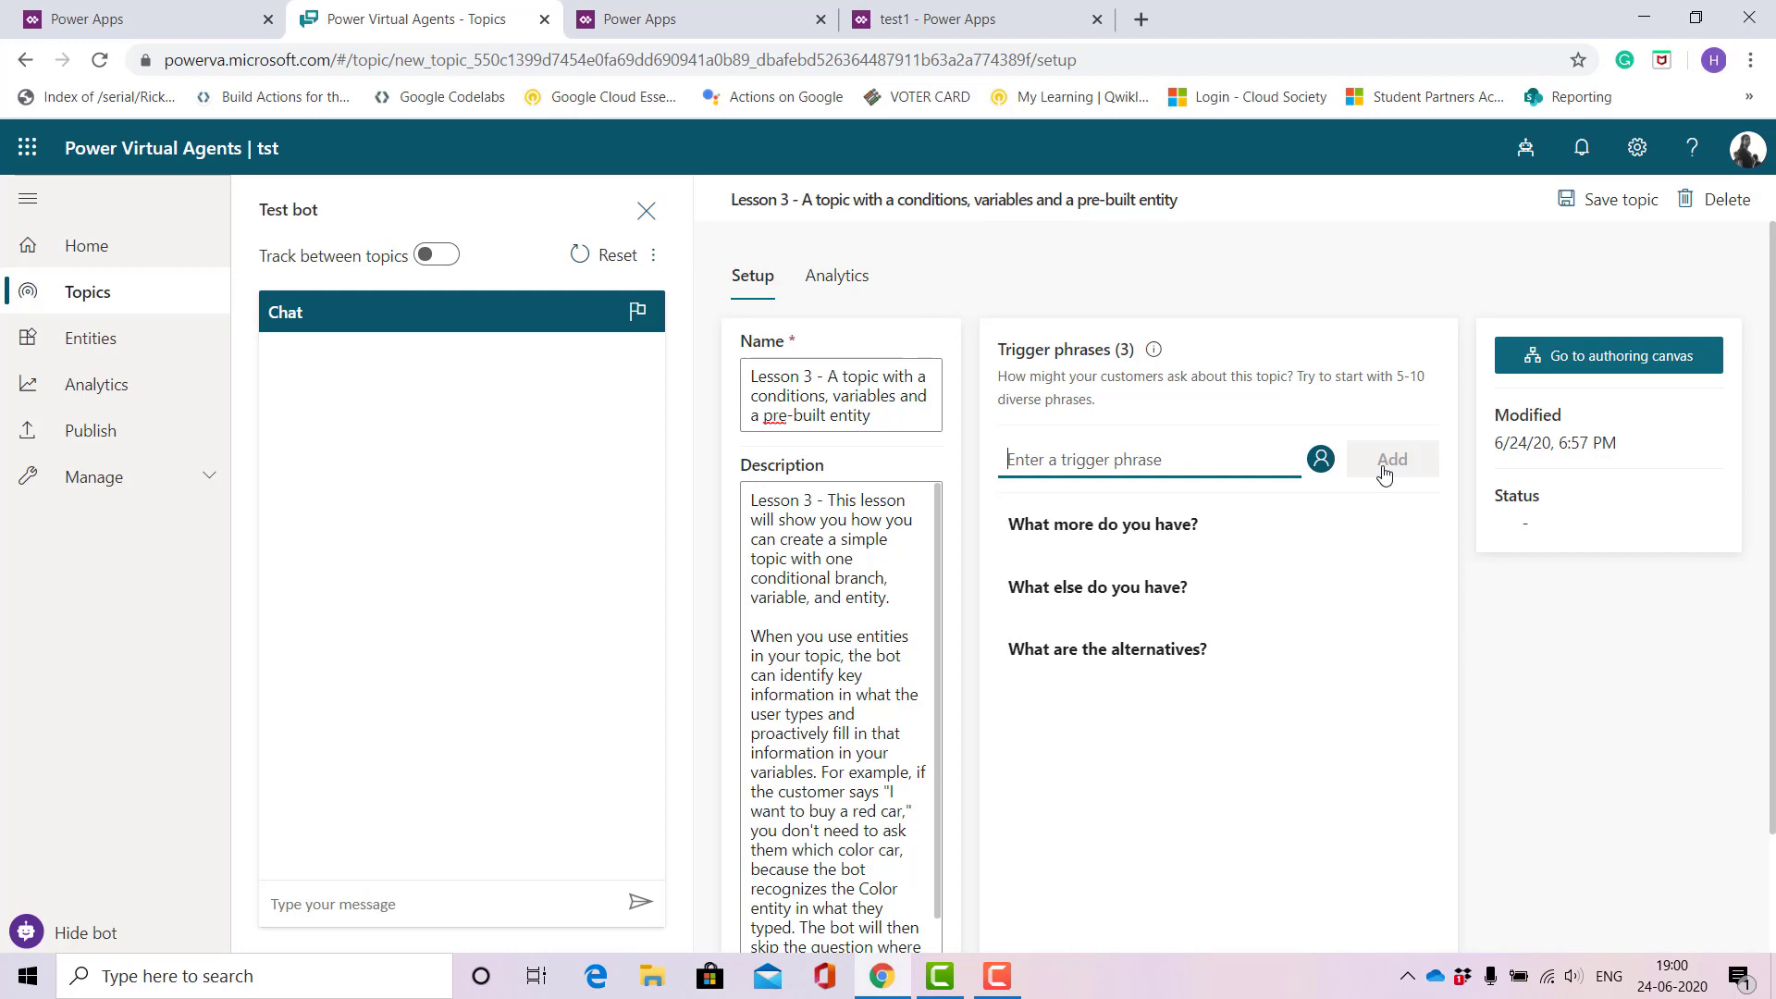
pyautogui.click(1619, 200)
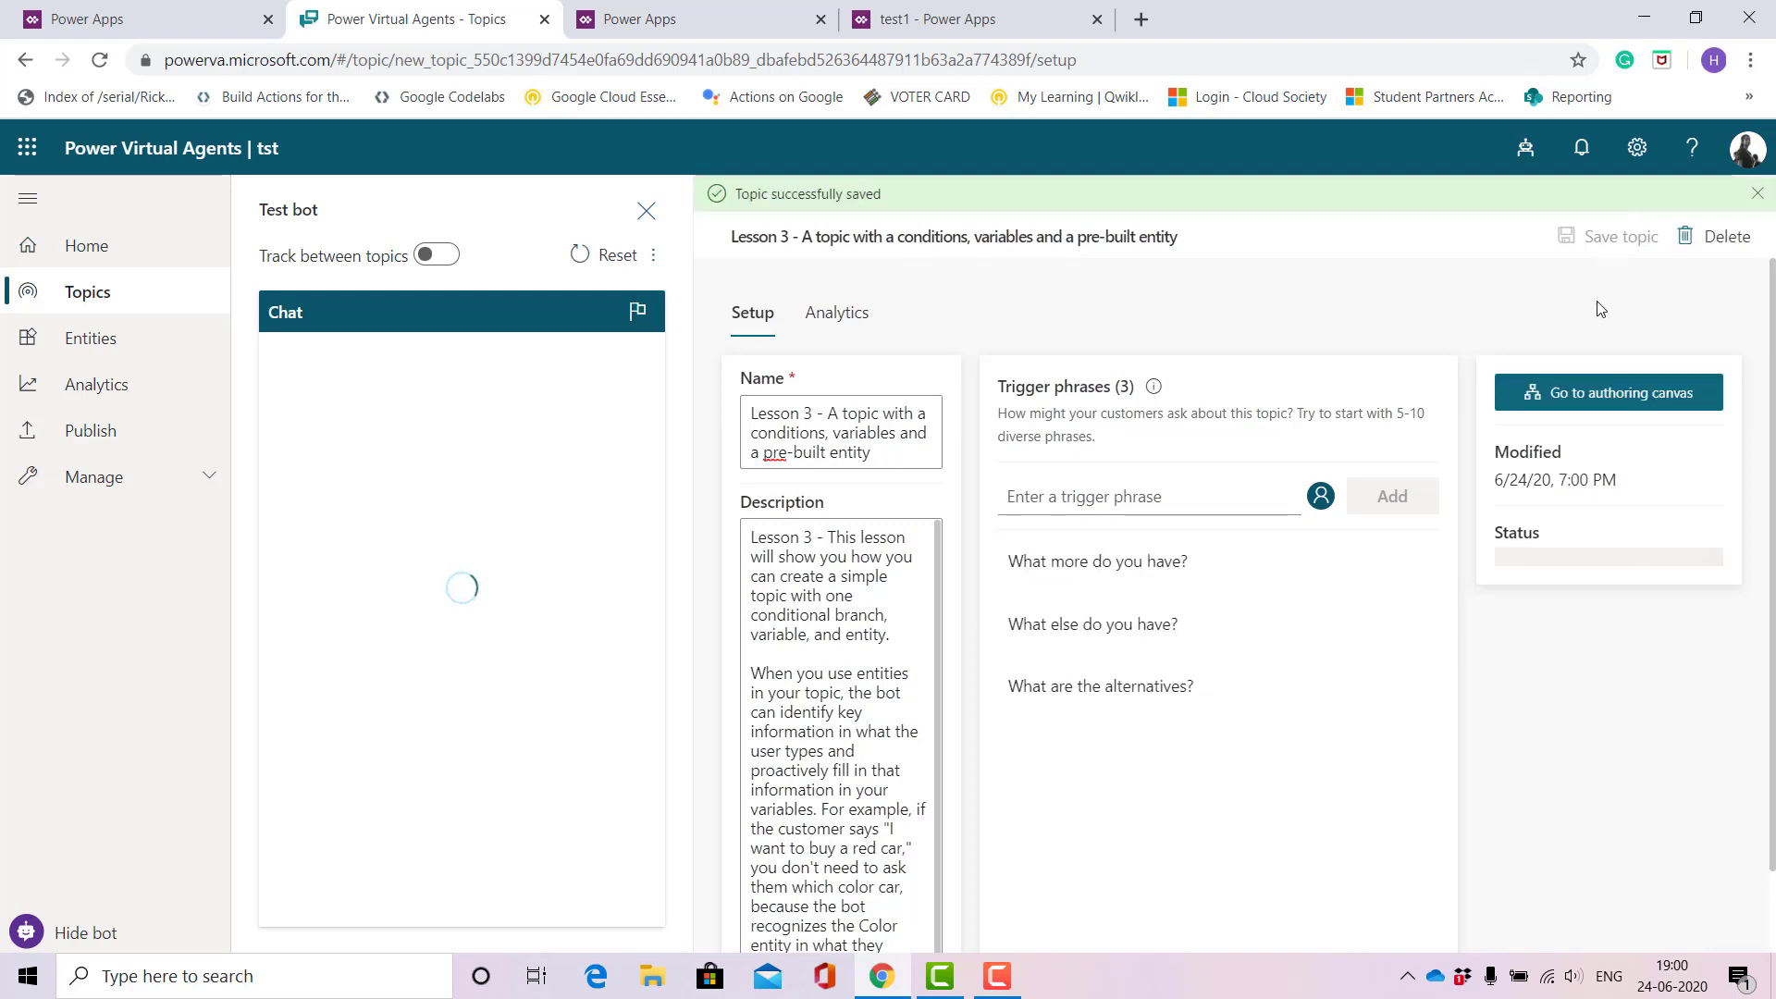
# On the authoring canvas, replace the opening message with 'We have a wide variety of chocolates.'
pyautogui.click(1605, 396)
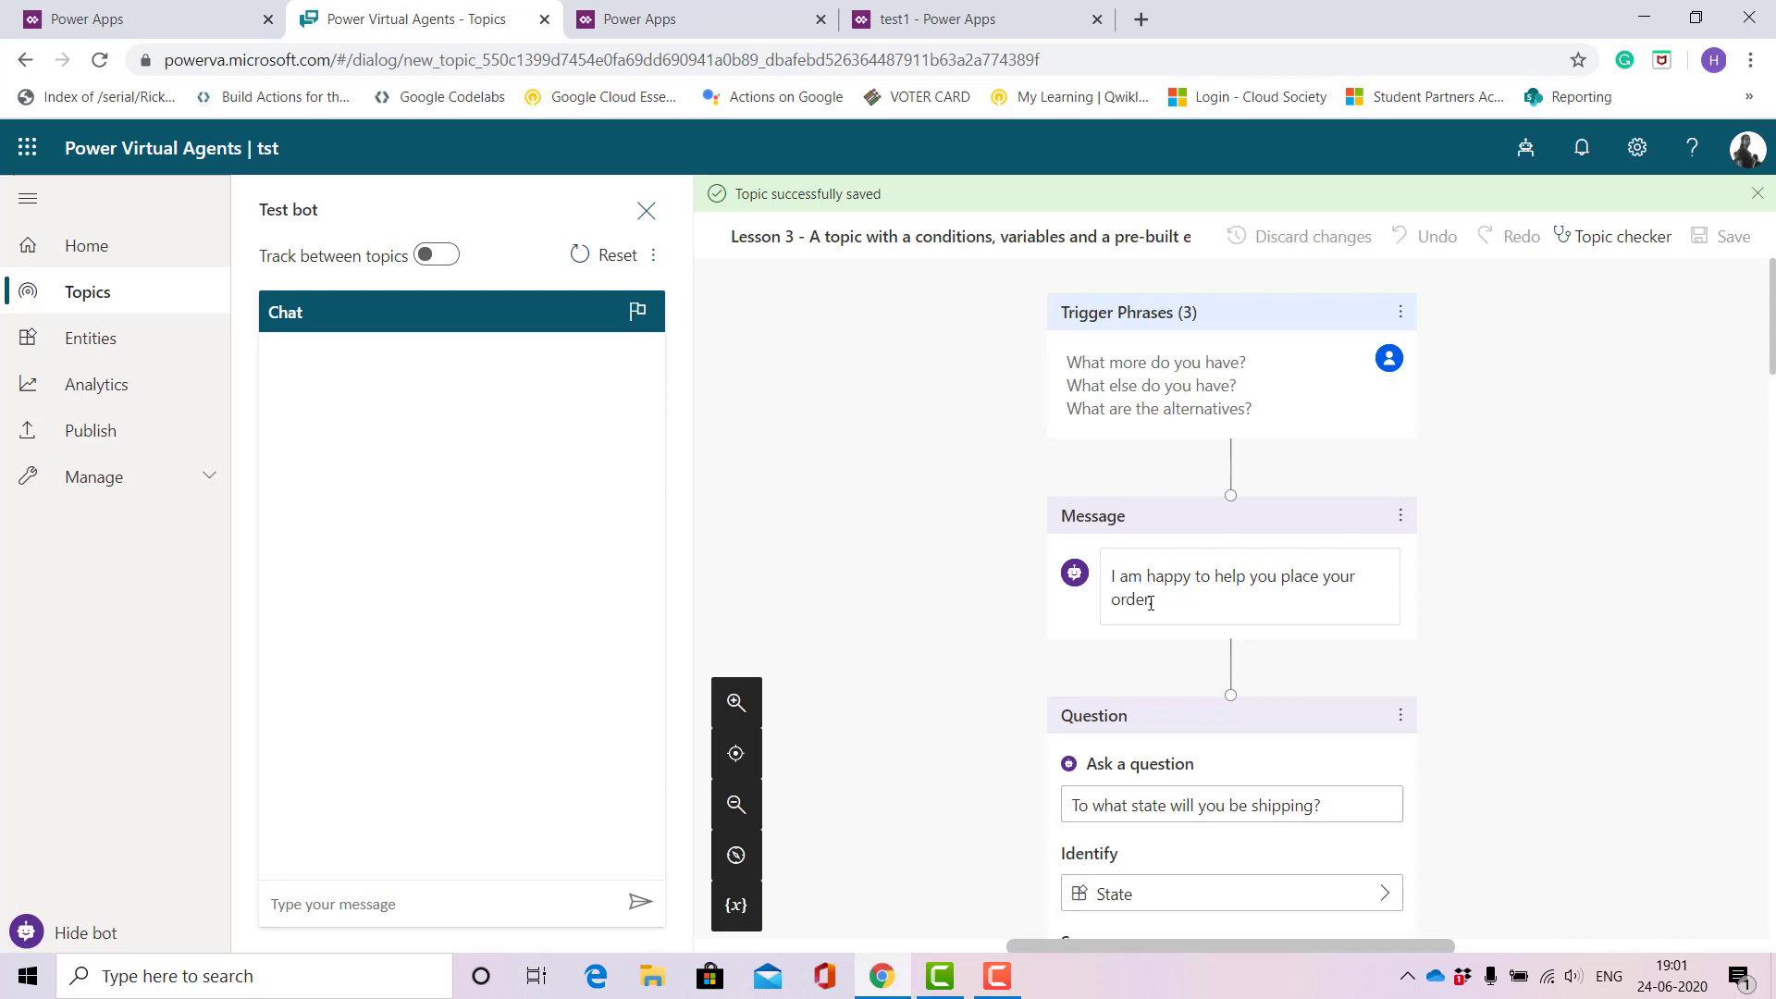
pyautogui.moveTo(1152, 602); pyautogui.dragTo(1113, 540)
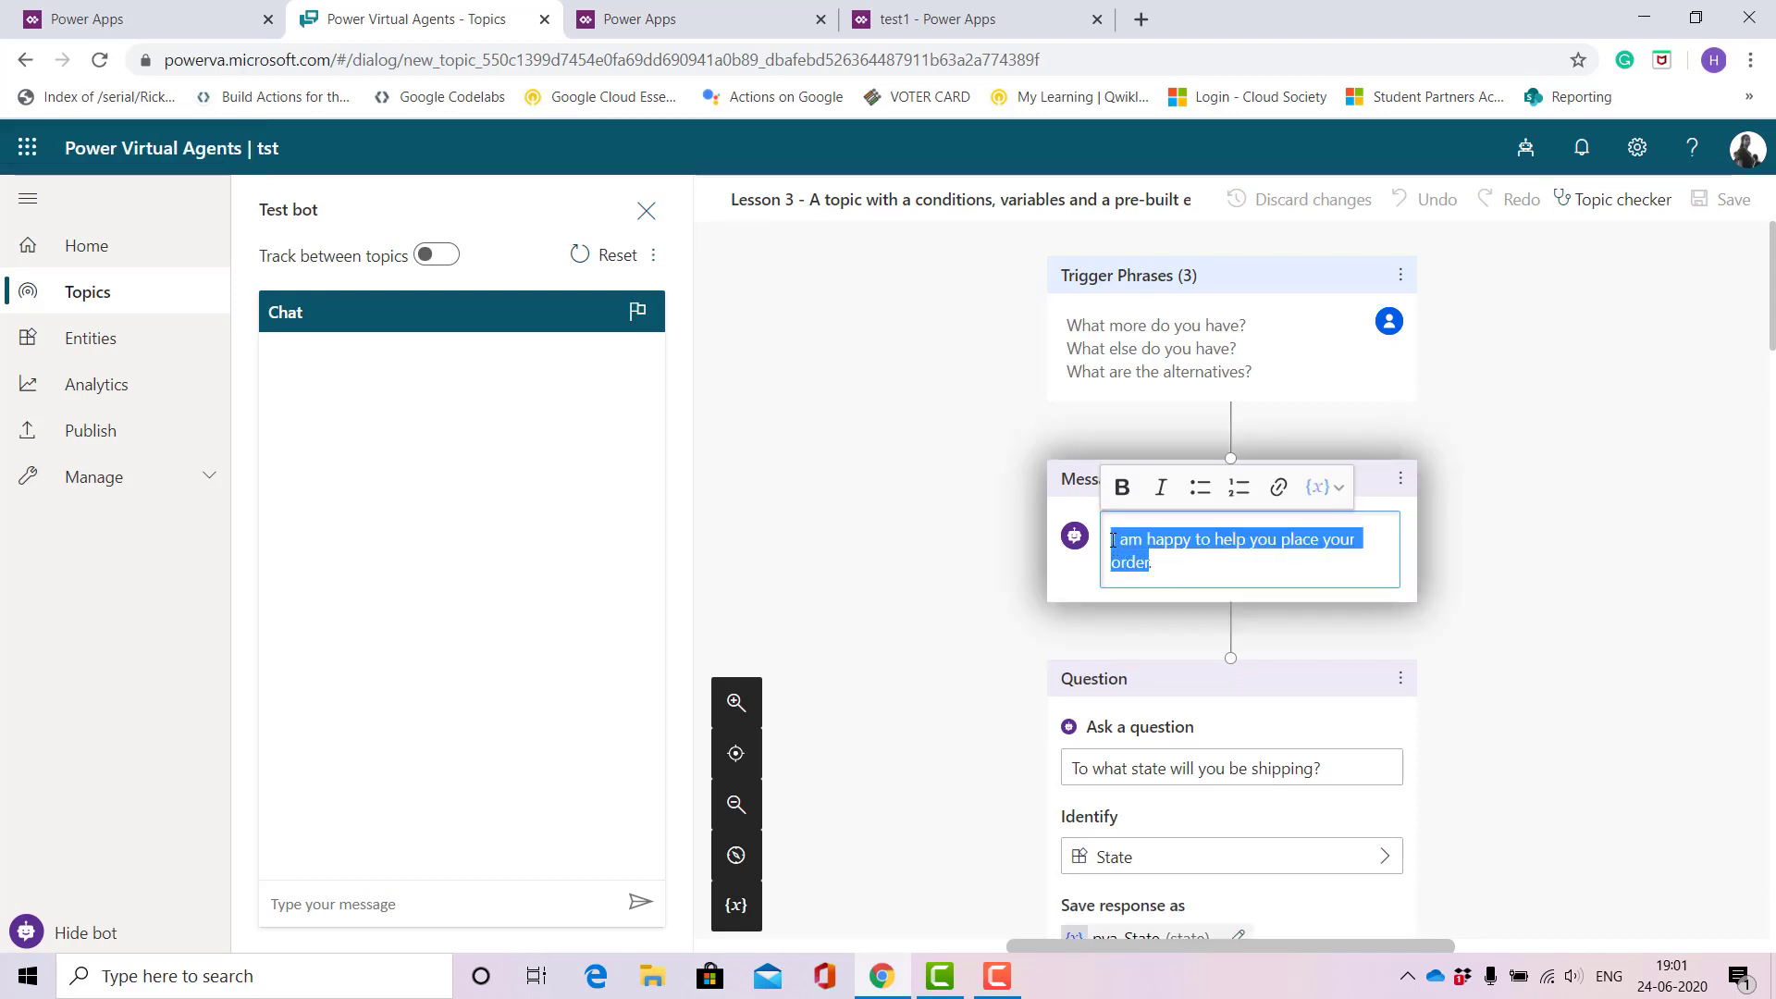
pyautogui.press('BackSpace')
pyautogui.write('We have')
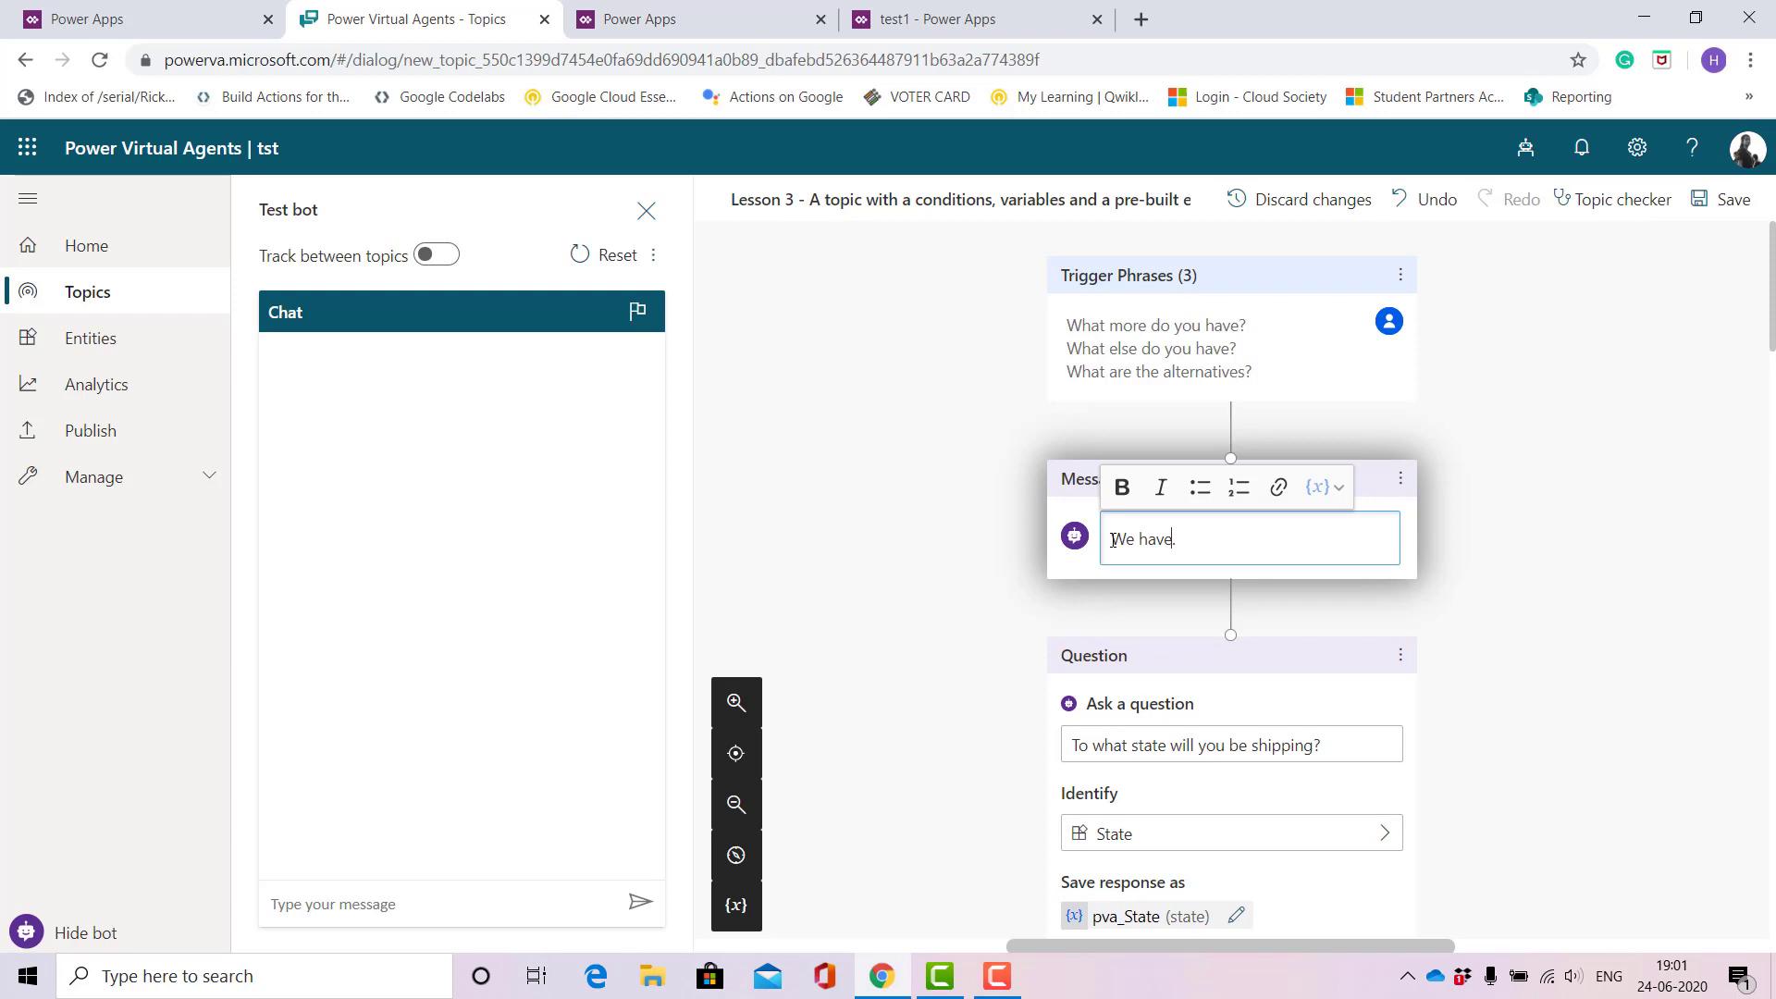
pyautogui.write(' a wide variety of choc')
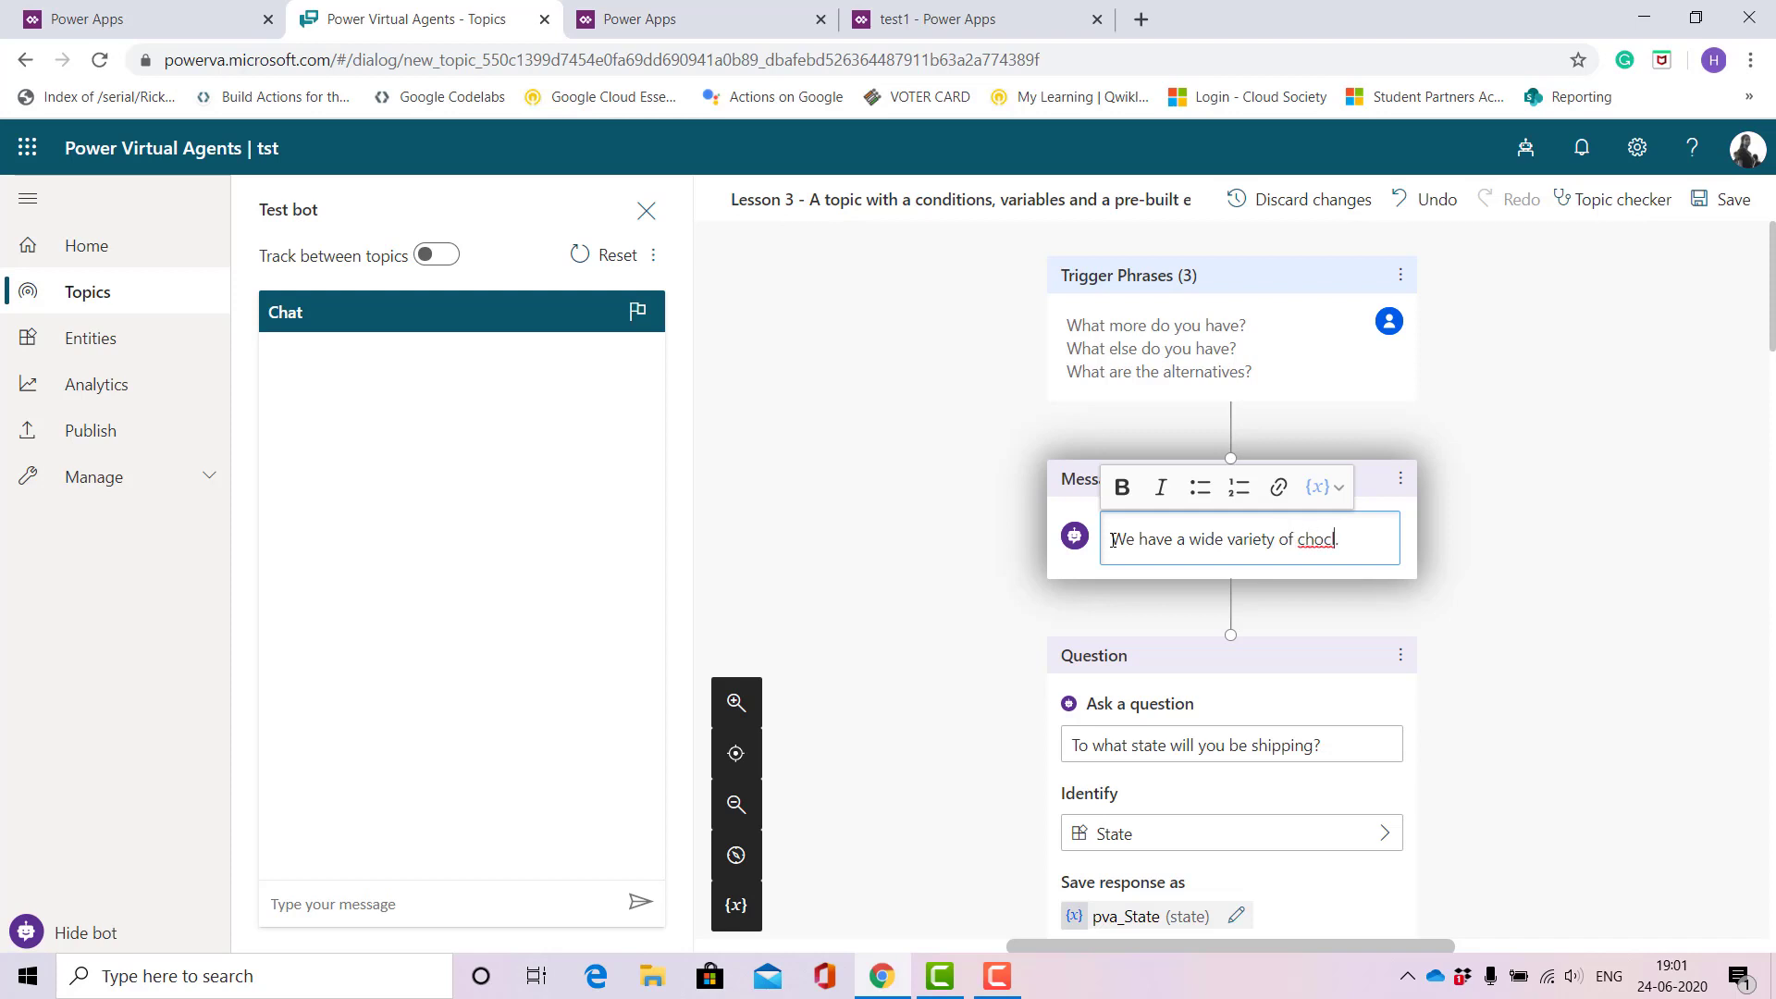
pyautogui.write('olates')
# Change the state condition values from California and Washington to West Bengal and Karnataka
pyautogui.moveTo(1772, 343); pyautogui.dragTo(1773, 398)
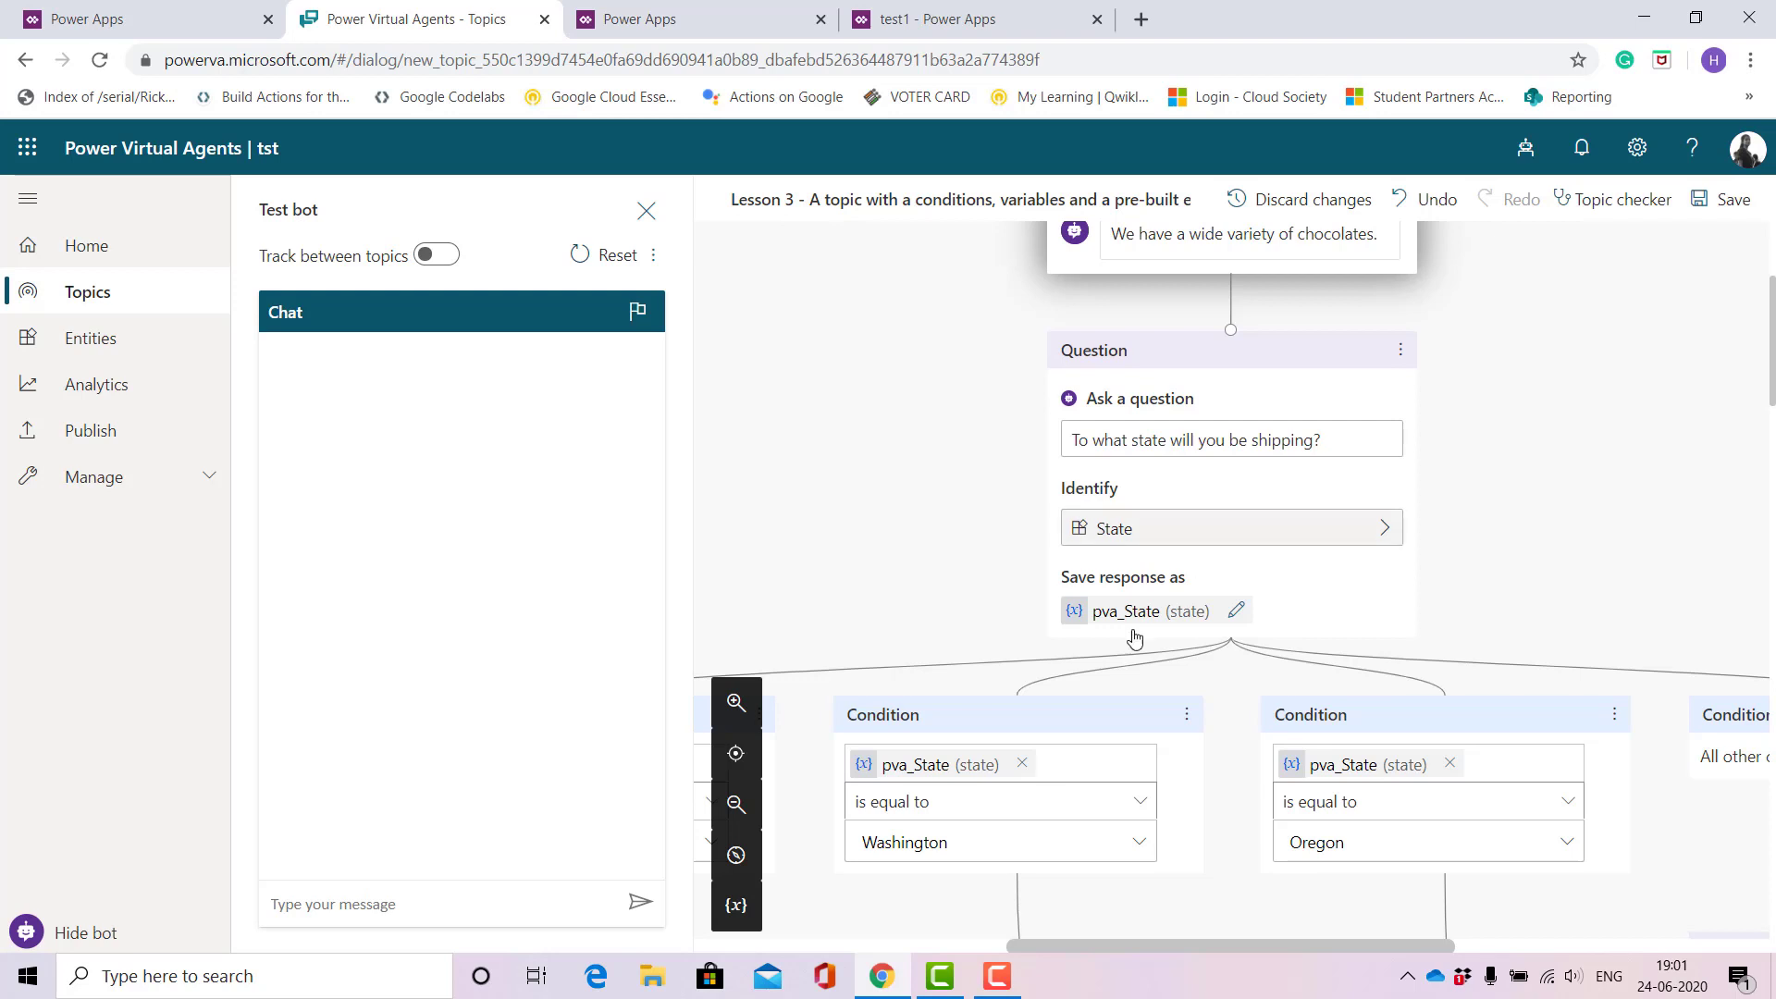
pyautogui.moveTo(1101, 944); pyautogui.dragTo(906, 925)
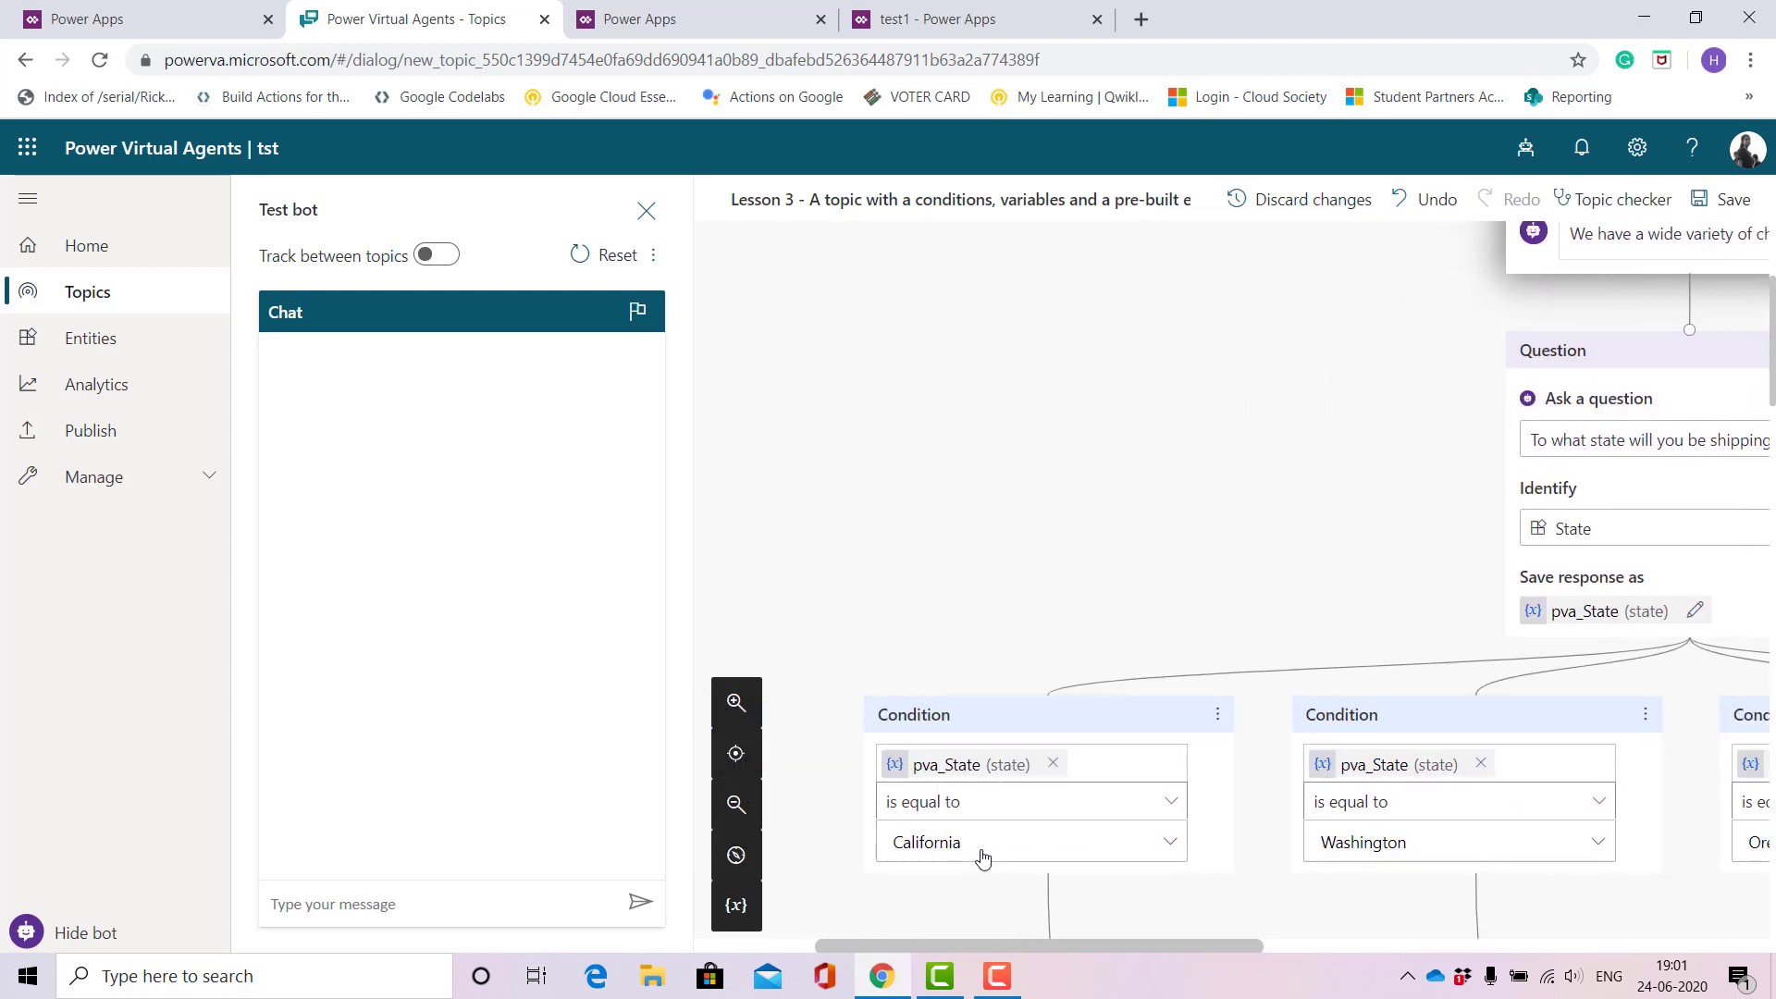
pyautogui.click(977, 848)
pyautogui.moveTo(980, 844); pyautogui.dragTo(892, 847)
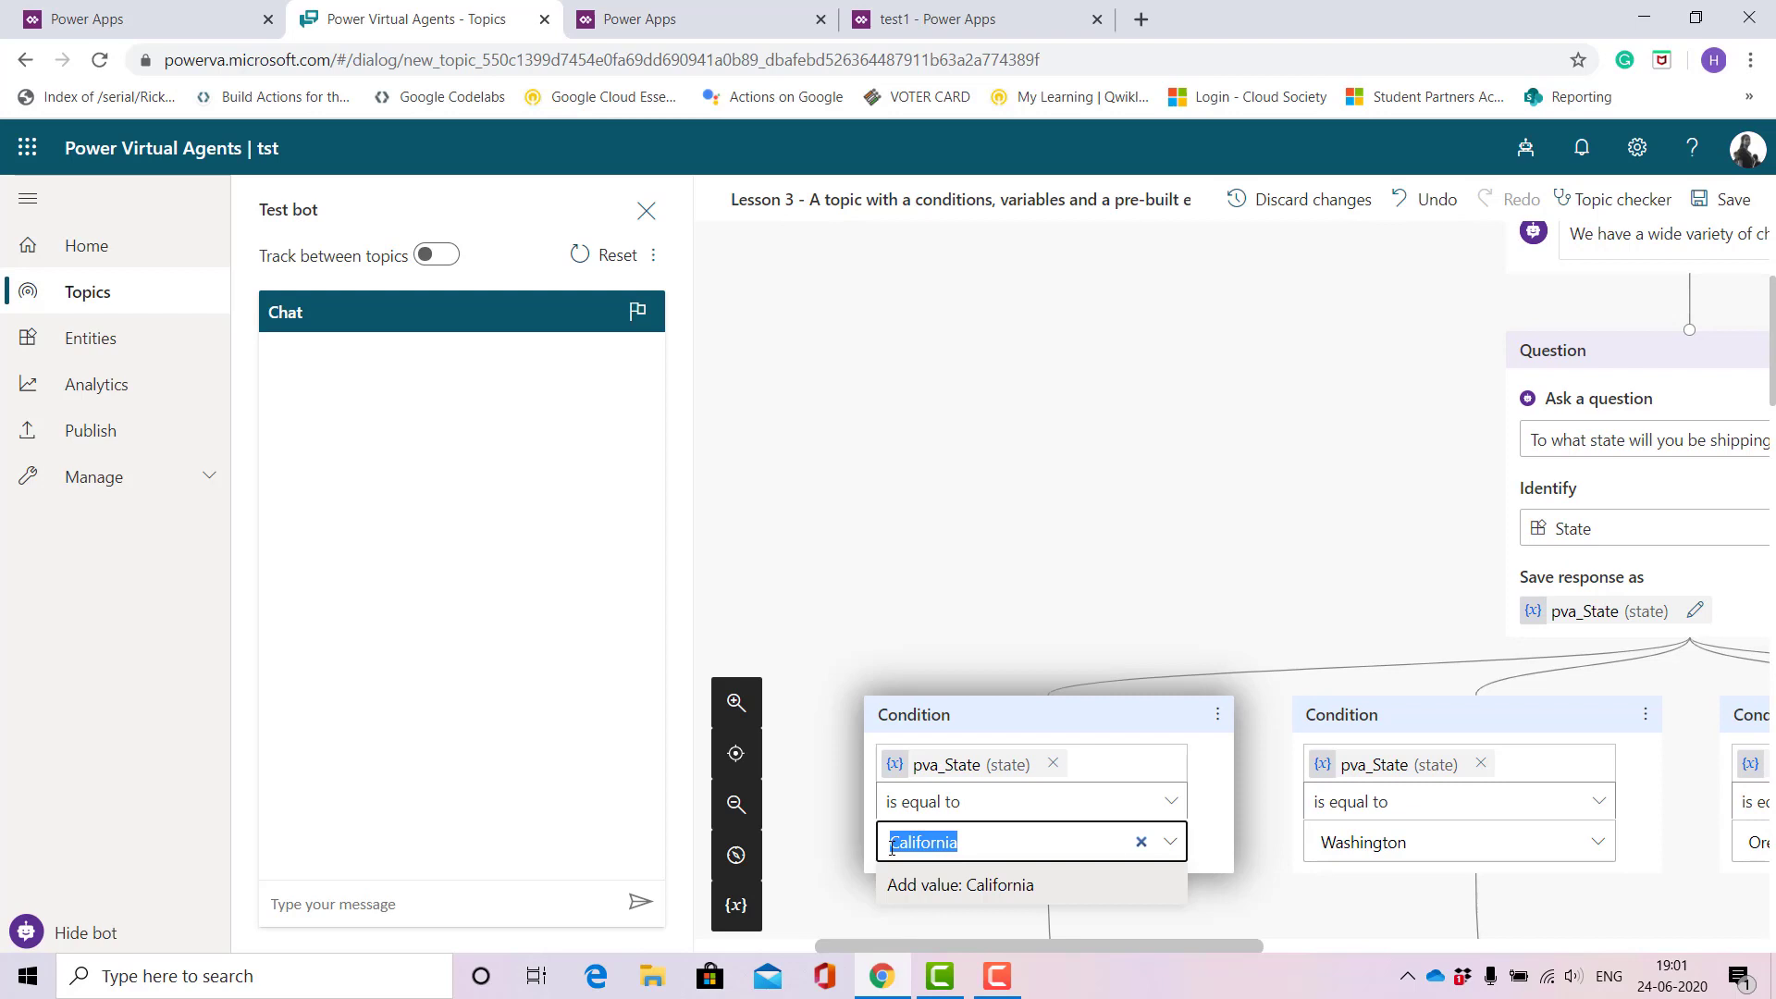
pyautogui.press('BackSpace')
pyautogui.write('Wes')
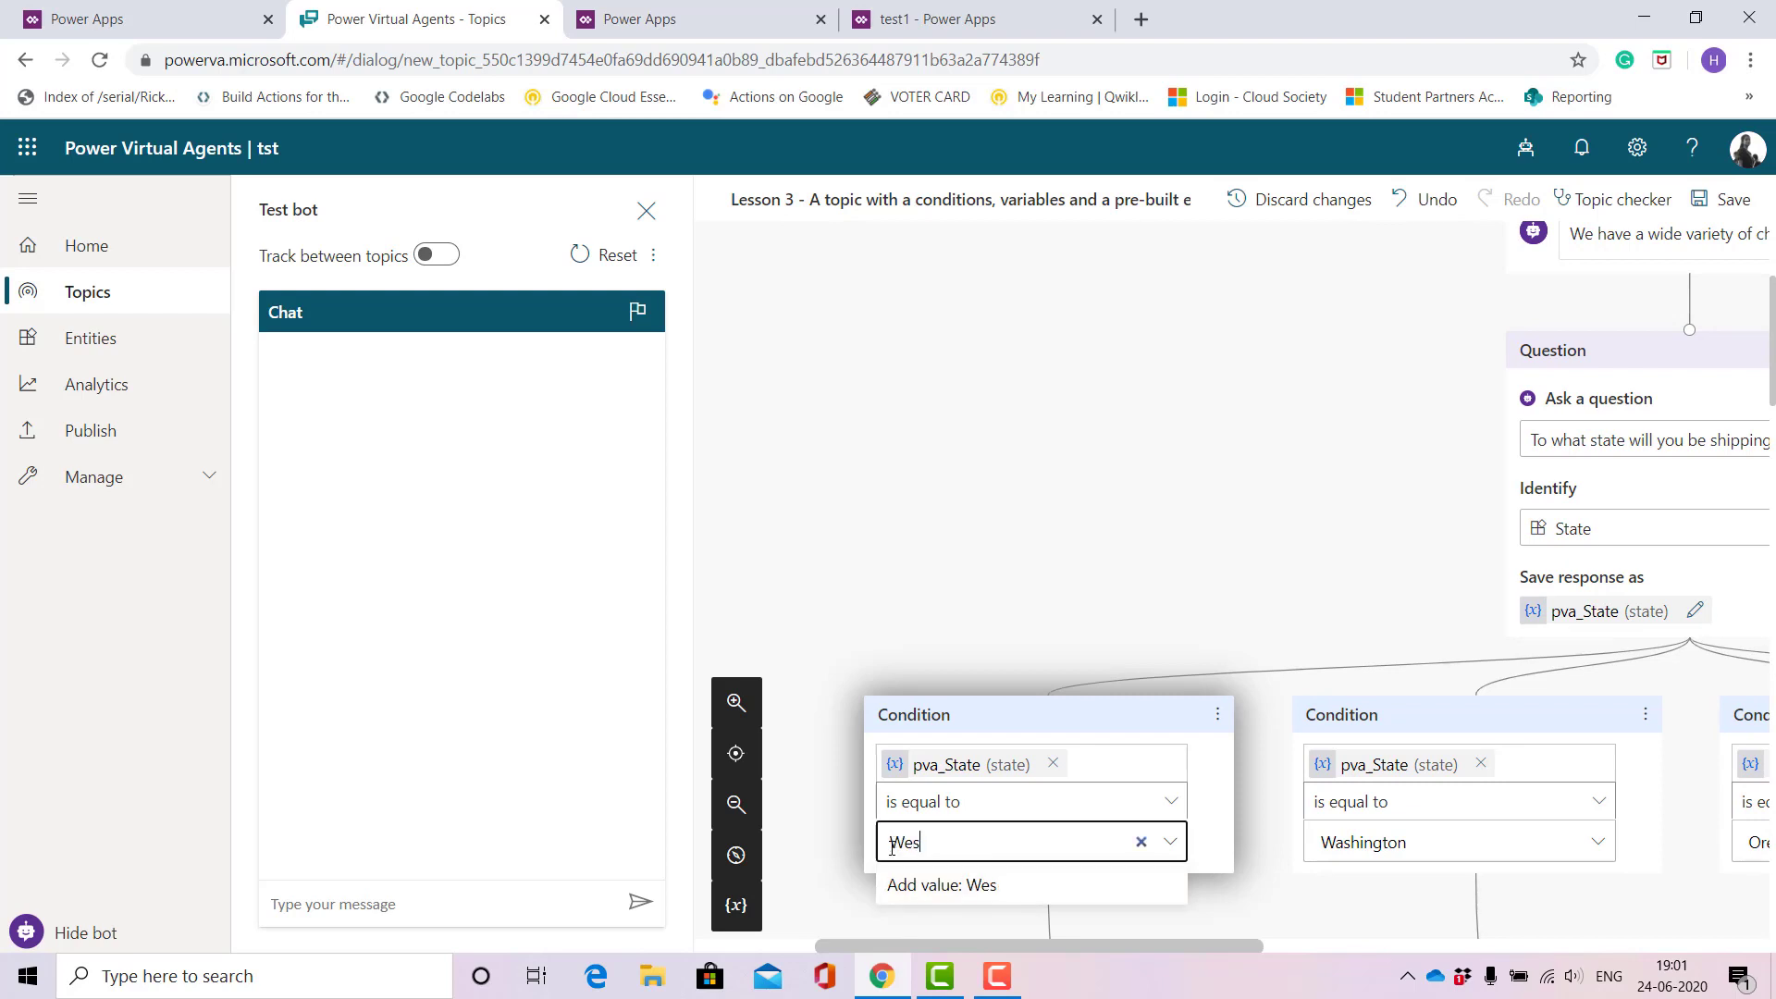
pyautogui.write('t Bengal')
pyautogui.click(1113, 888)
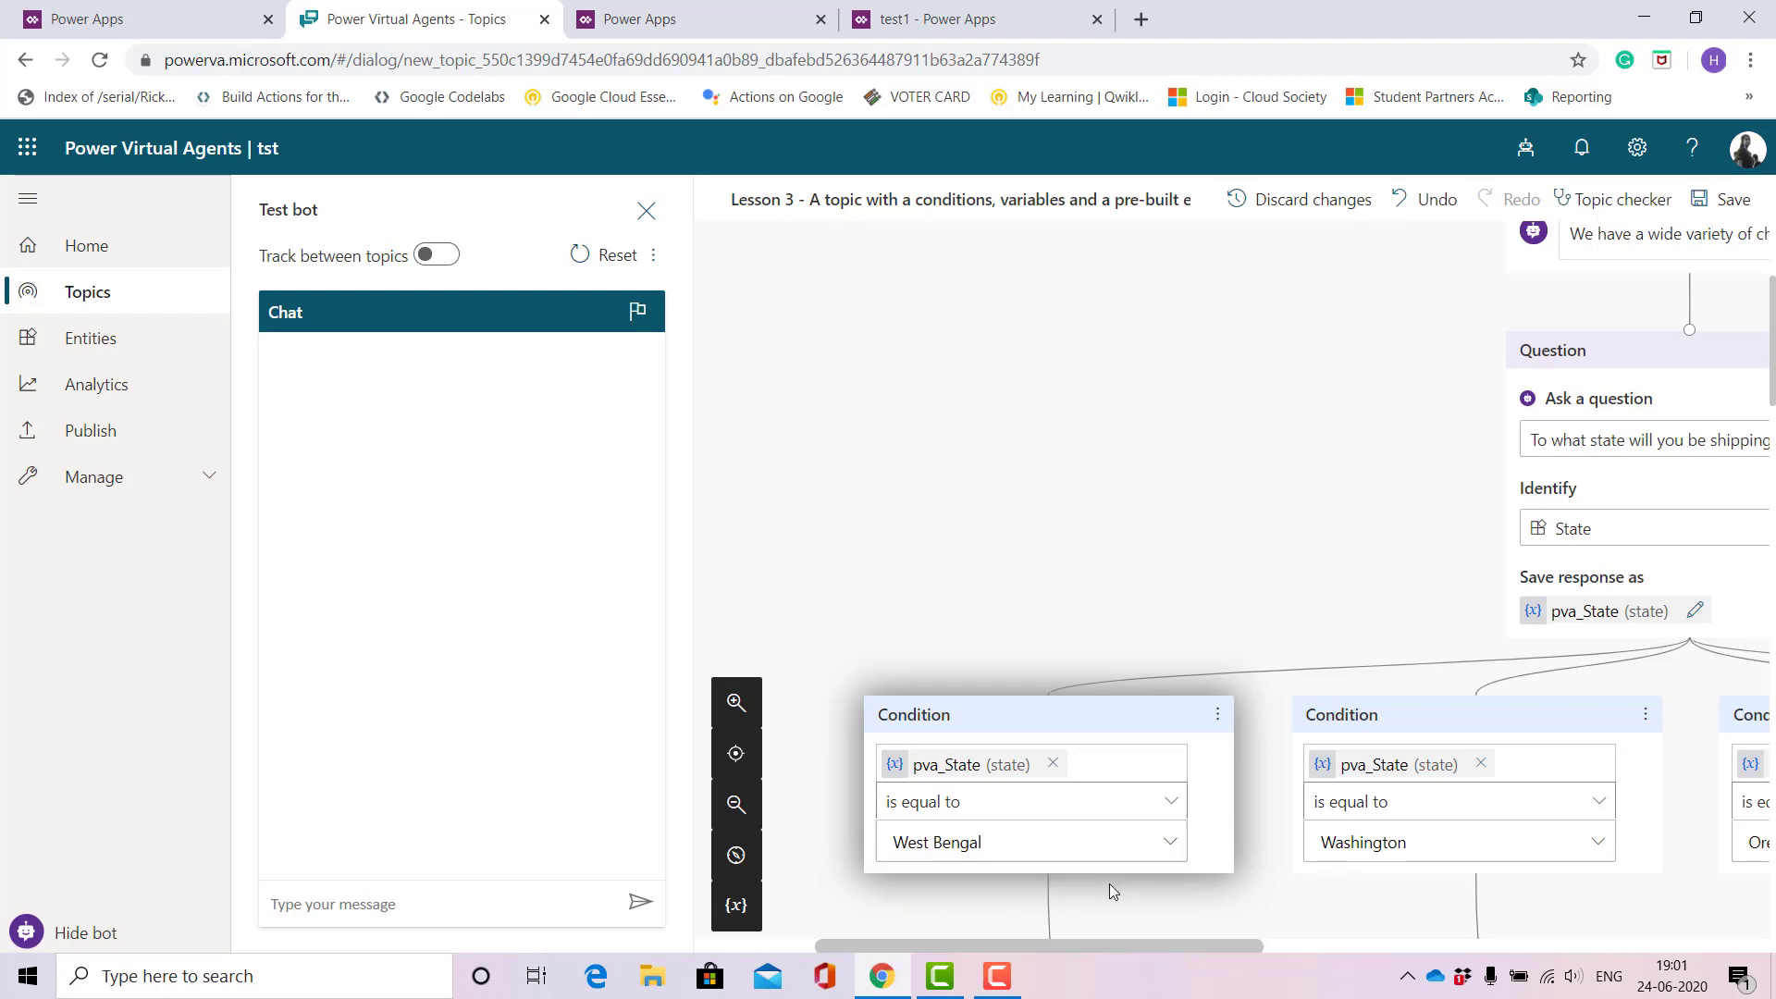
pyautogui.click(1529, 858)
pyautogui.press('BackSpace')
pyautogui.press('BackSpace')
pyautogui.press('BackSpace')
pyautogui.press('BackSpace')
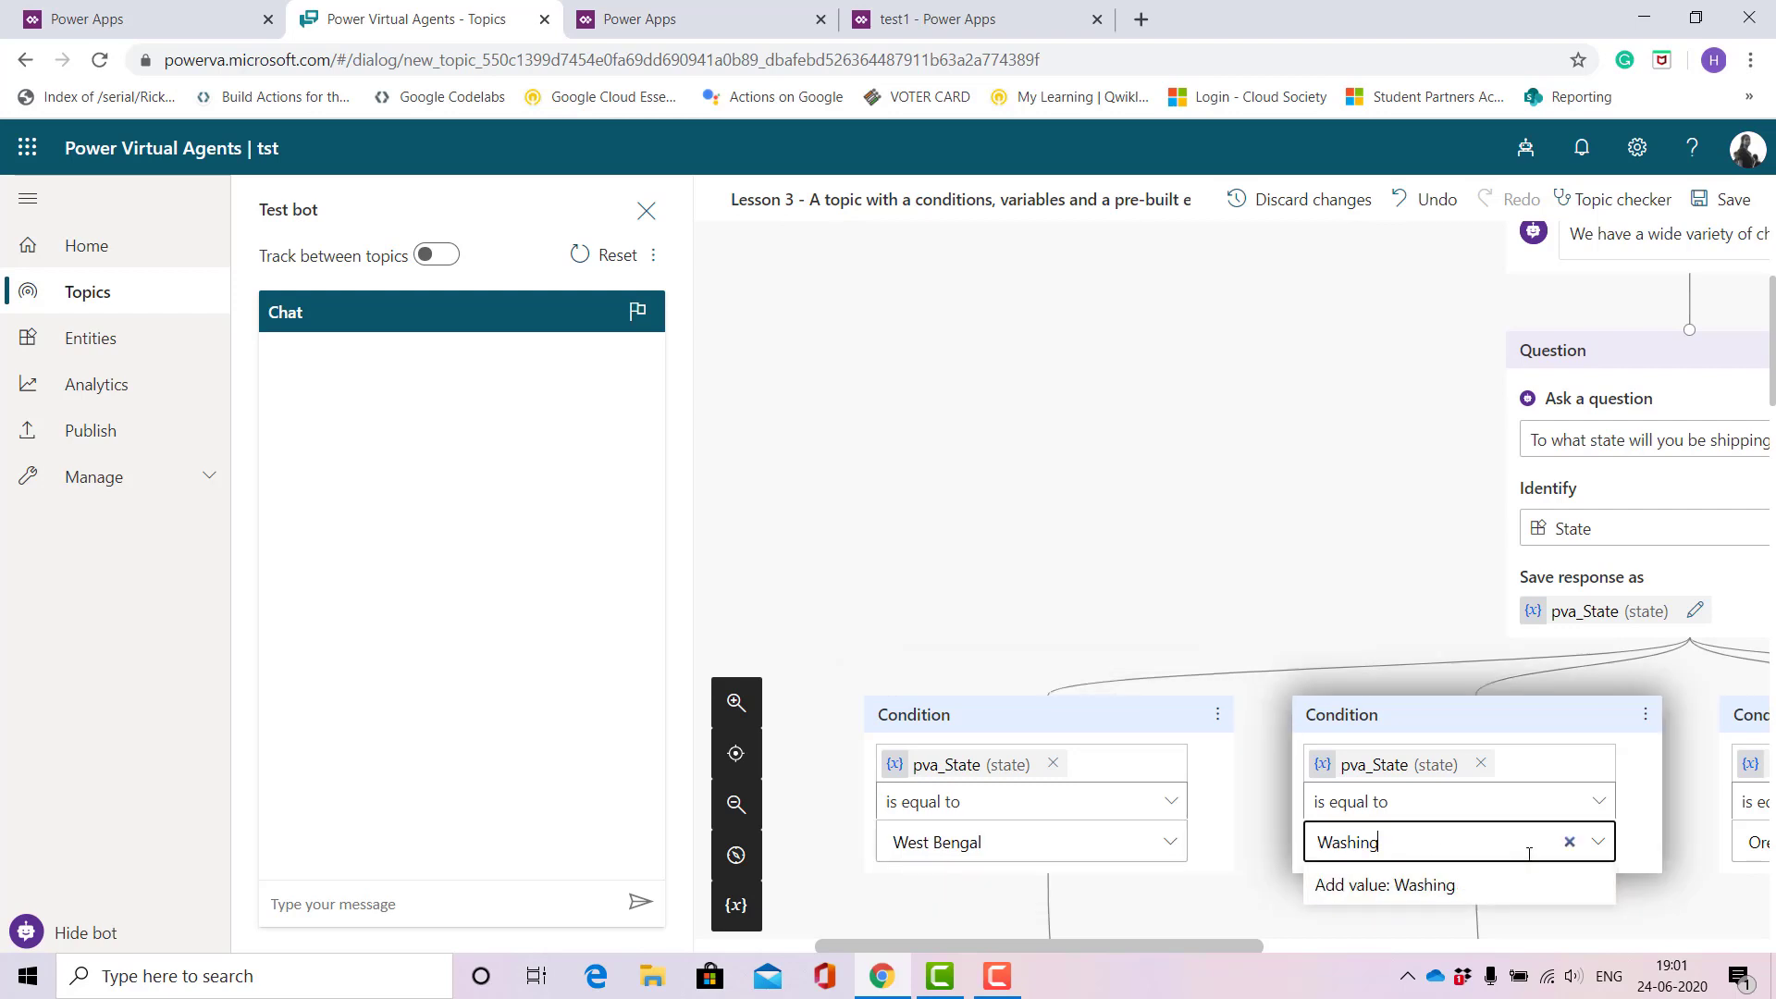
pyautogui.press('BackSpace')
pyautogui.press('BackSpace')
pyautogui.press('BackSpace')
pyautogui.press('BackSpace')
pyautogui.press('BackSpace')
pyautogui.press('BackSpace')
pyautogui.write('Karnatak')
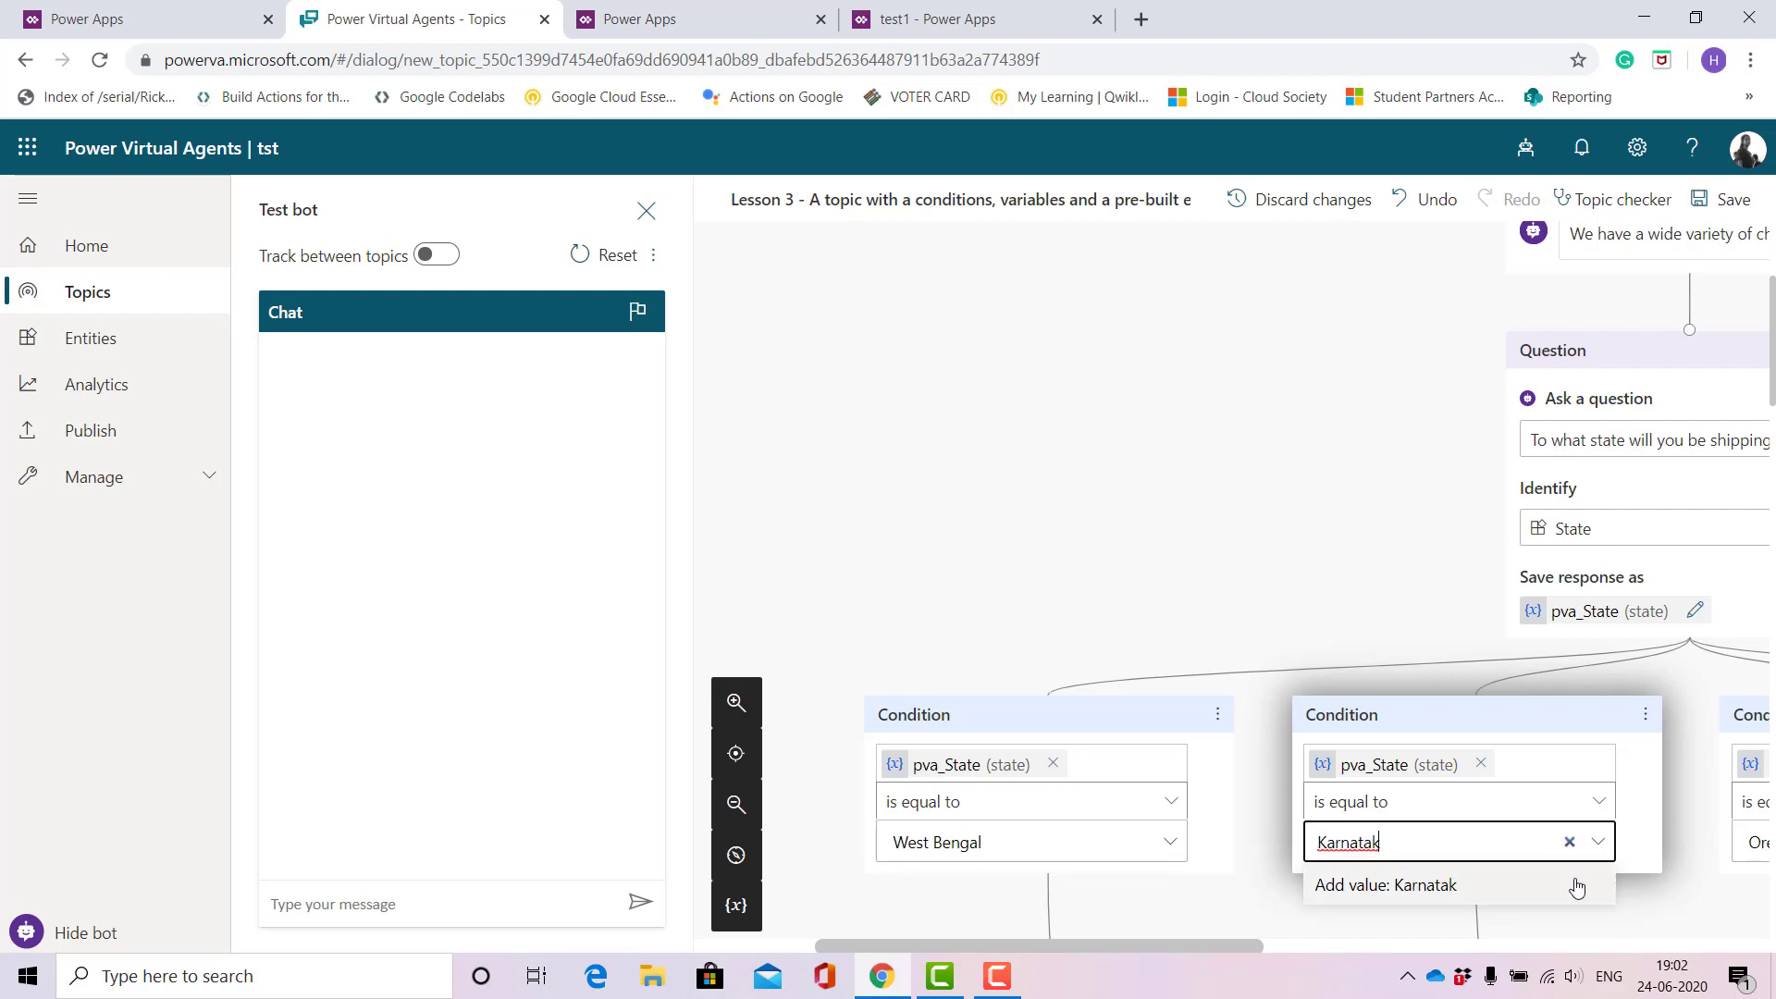
pyautogui.write('a')
pyautogui.click(1557, 886)
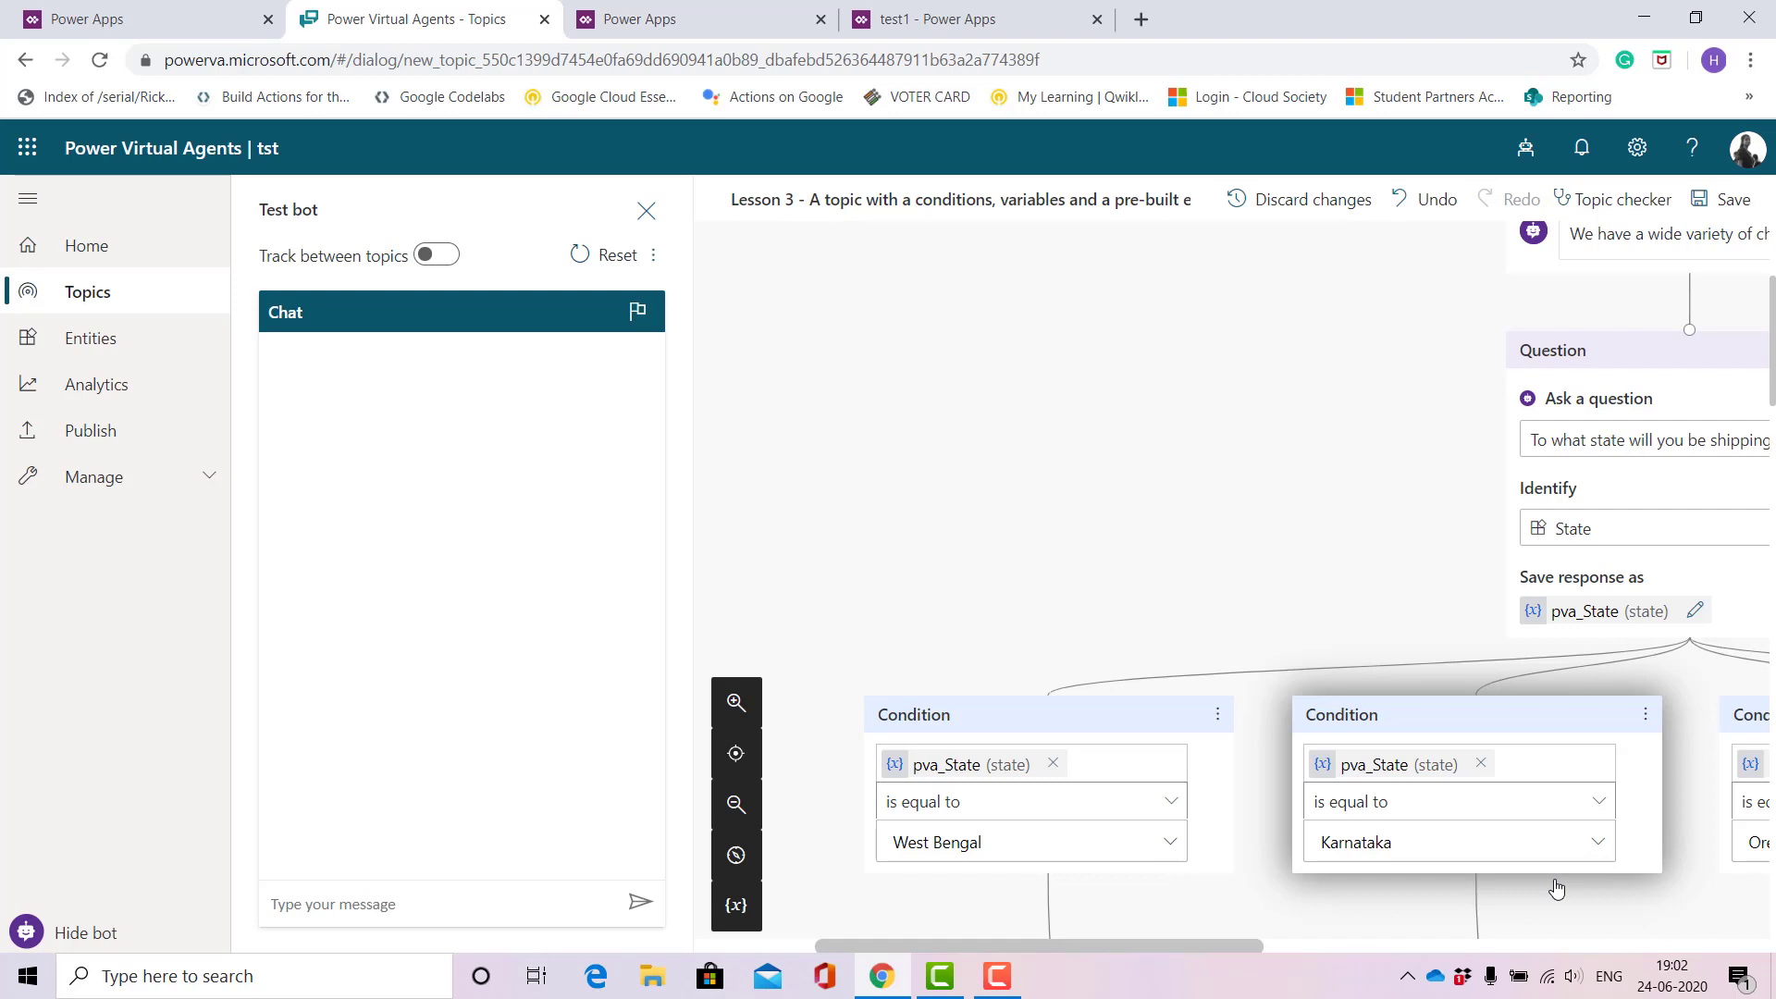
# Change the shipping message's charge from $27.50 to Rs 27.50
pyautogui.moveTo(1190, 941); pyautogui.dragTo(1480, 922)
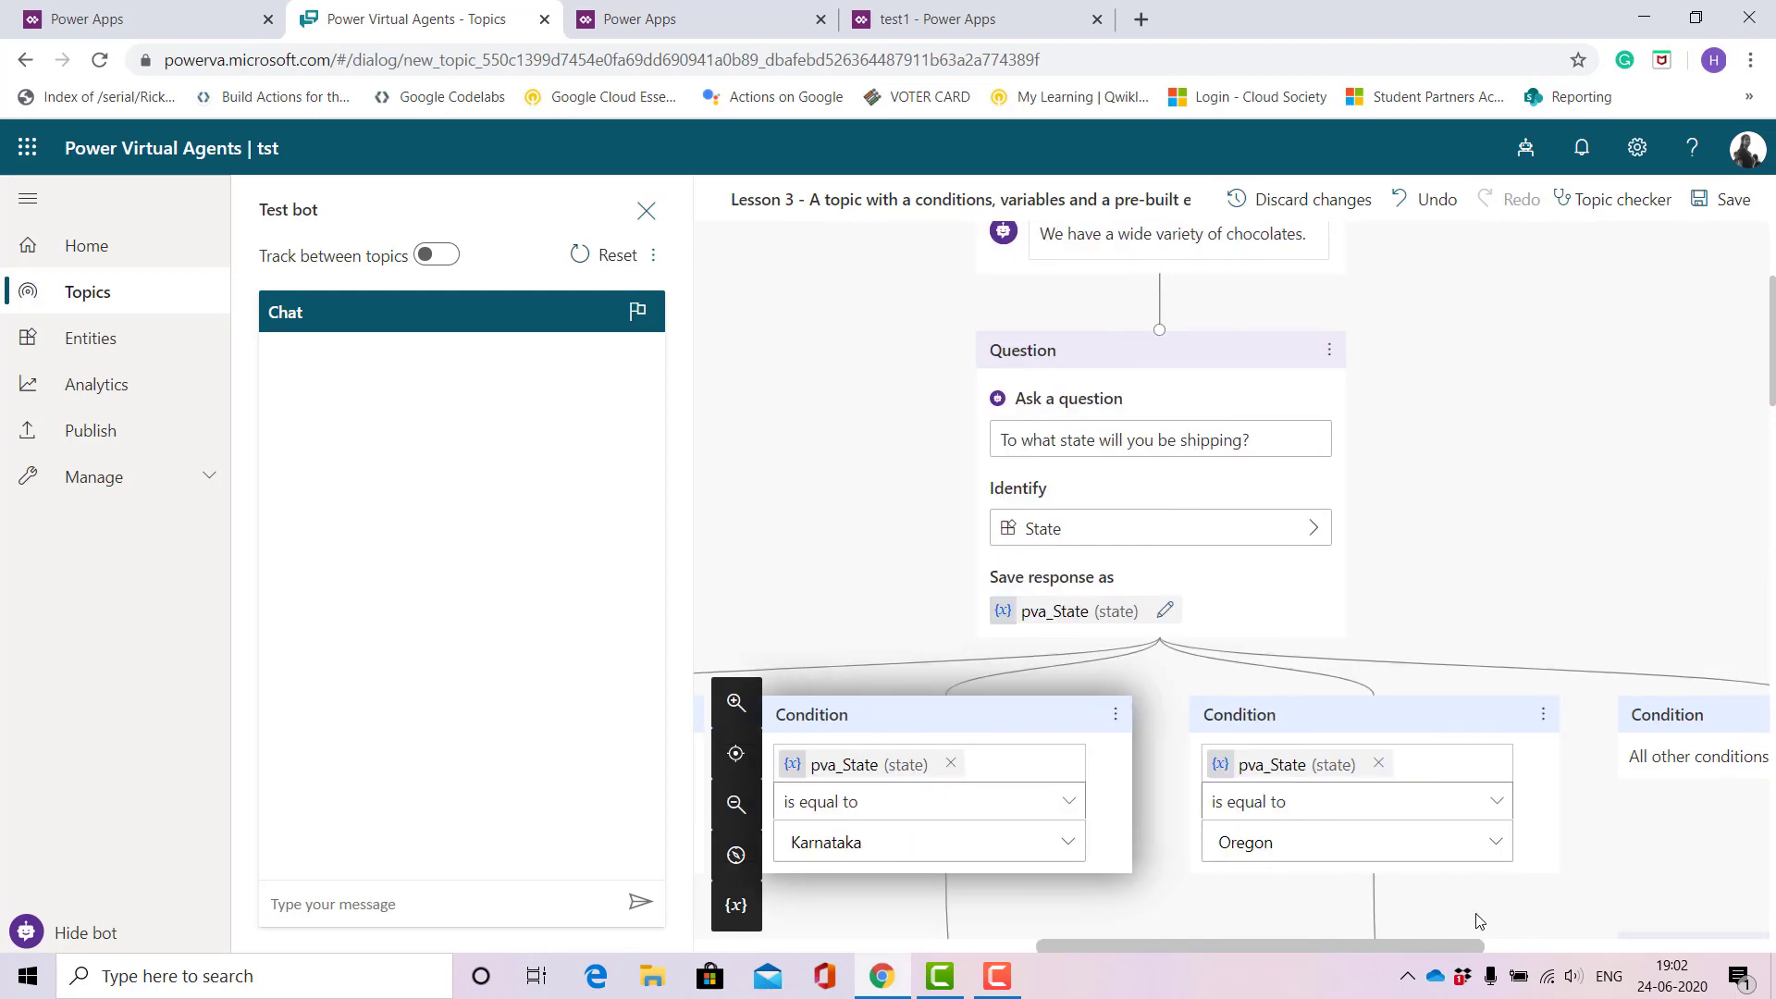
pyautogui.moveTo(1773, 338); pyautogui.dragTo(1773, 420)
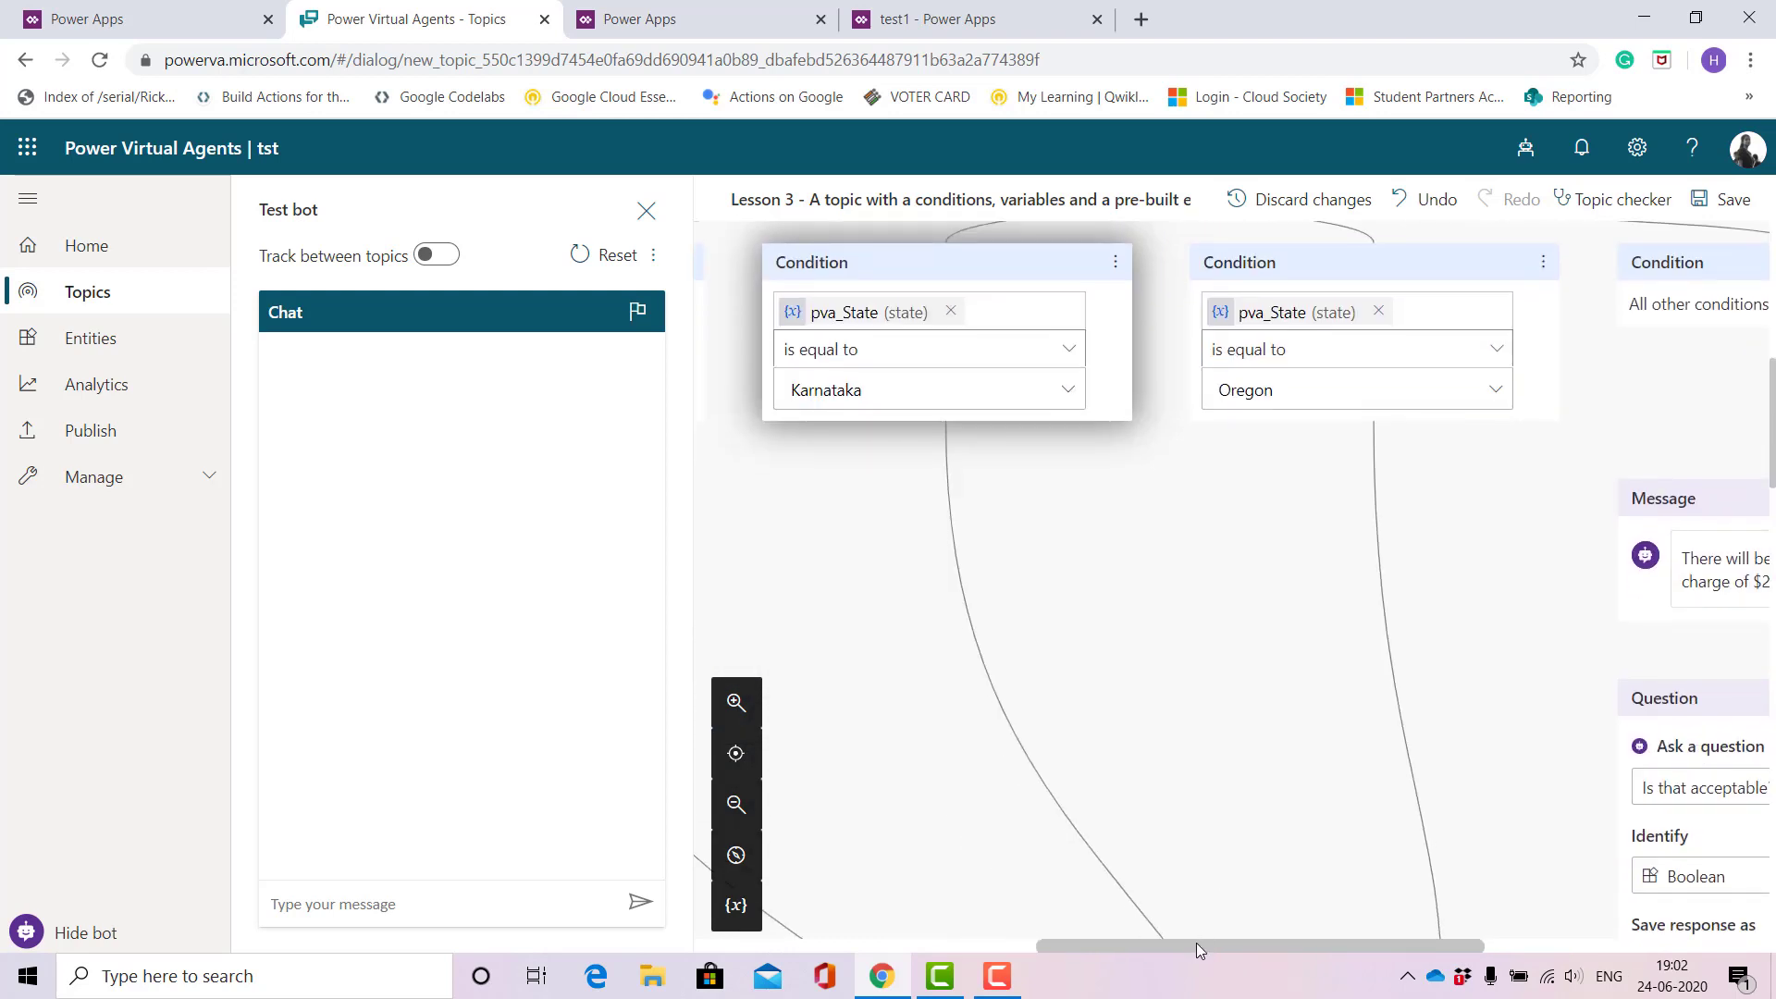
pyautogui.moveTo(1196, 942); pyautogui.dragTo(1075, 928)
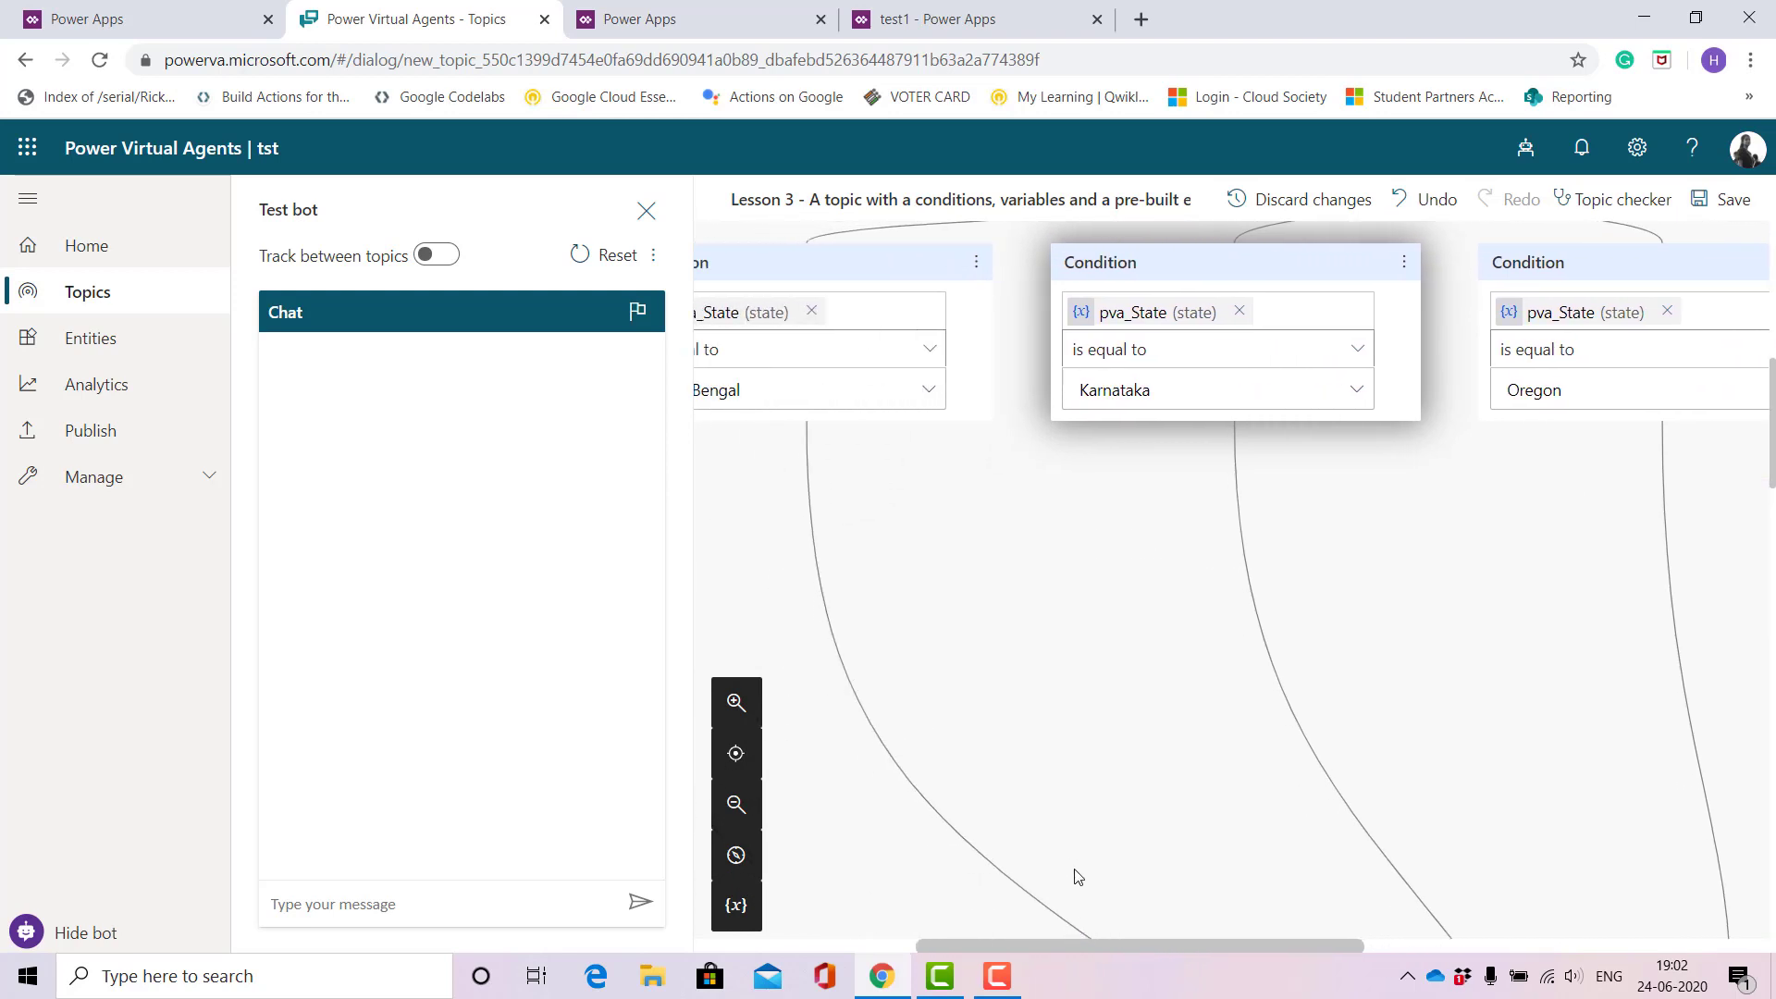
pyautogui.moveTo(1097, 945); pyautogui.dragTo(1394, 980)
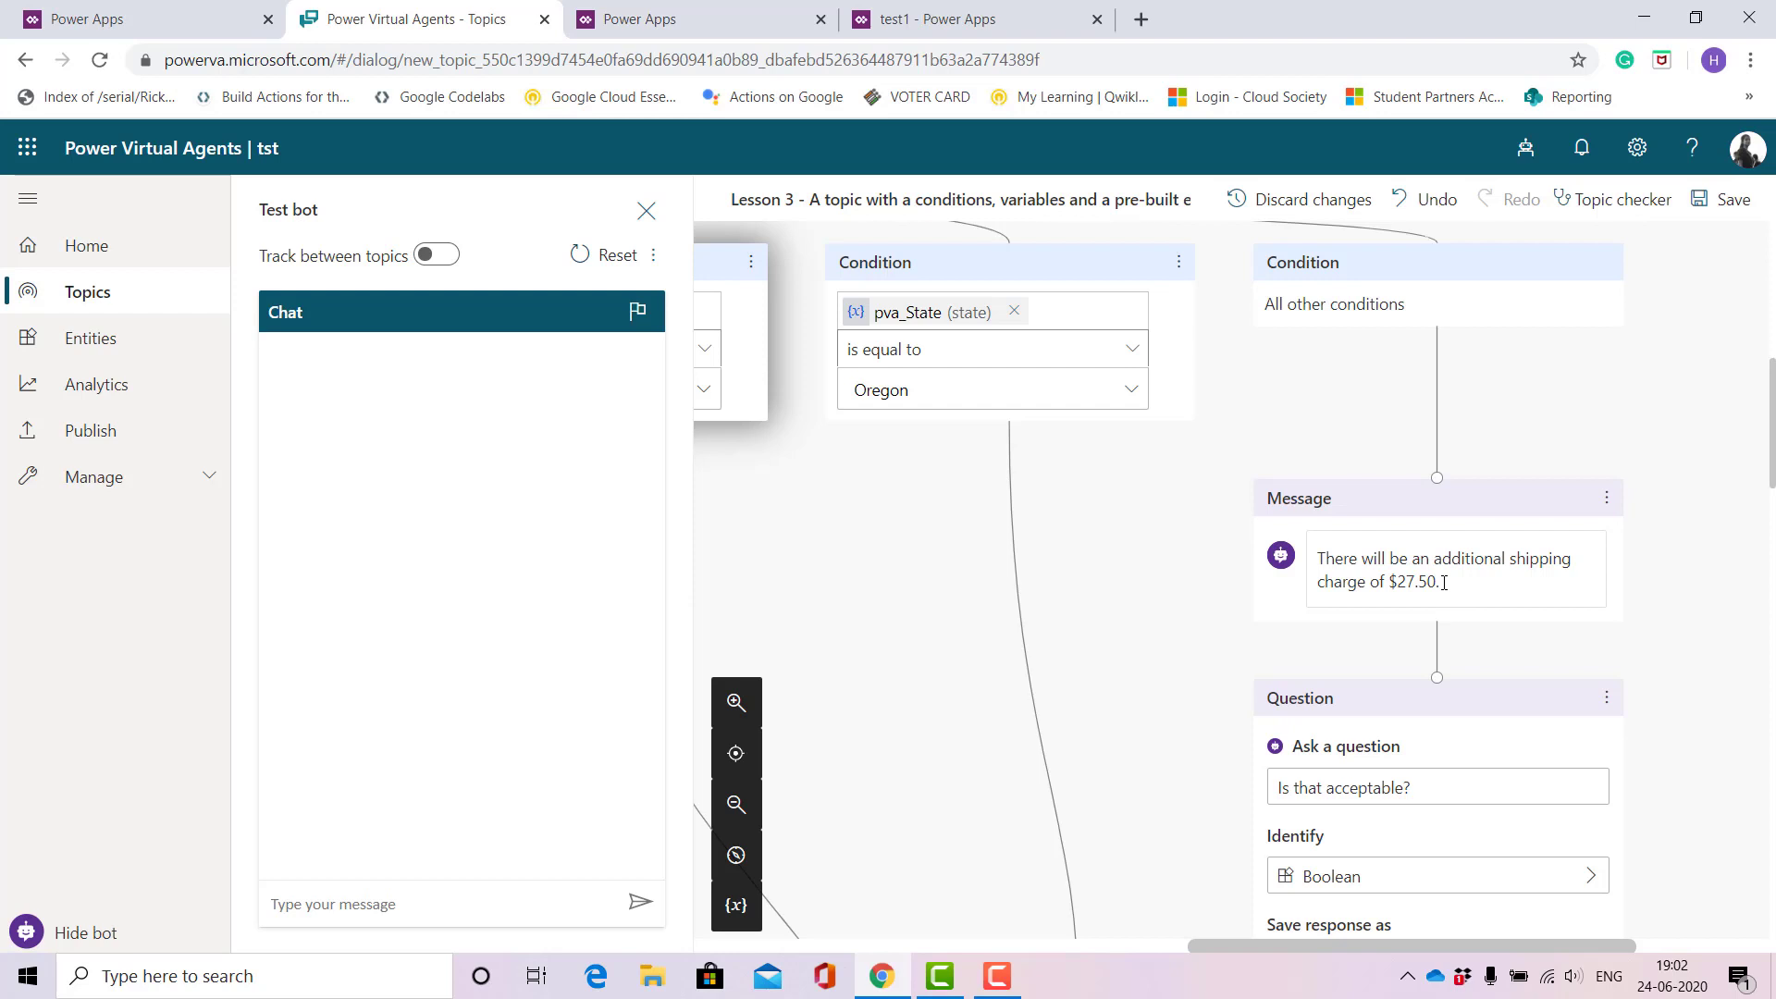
pyautogui.moveTo(1191, 936); pyautogui.dragTo(1167, 944)
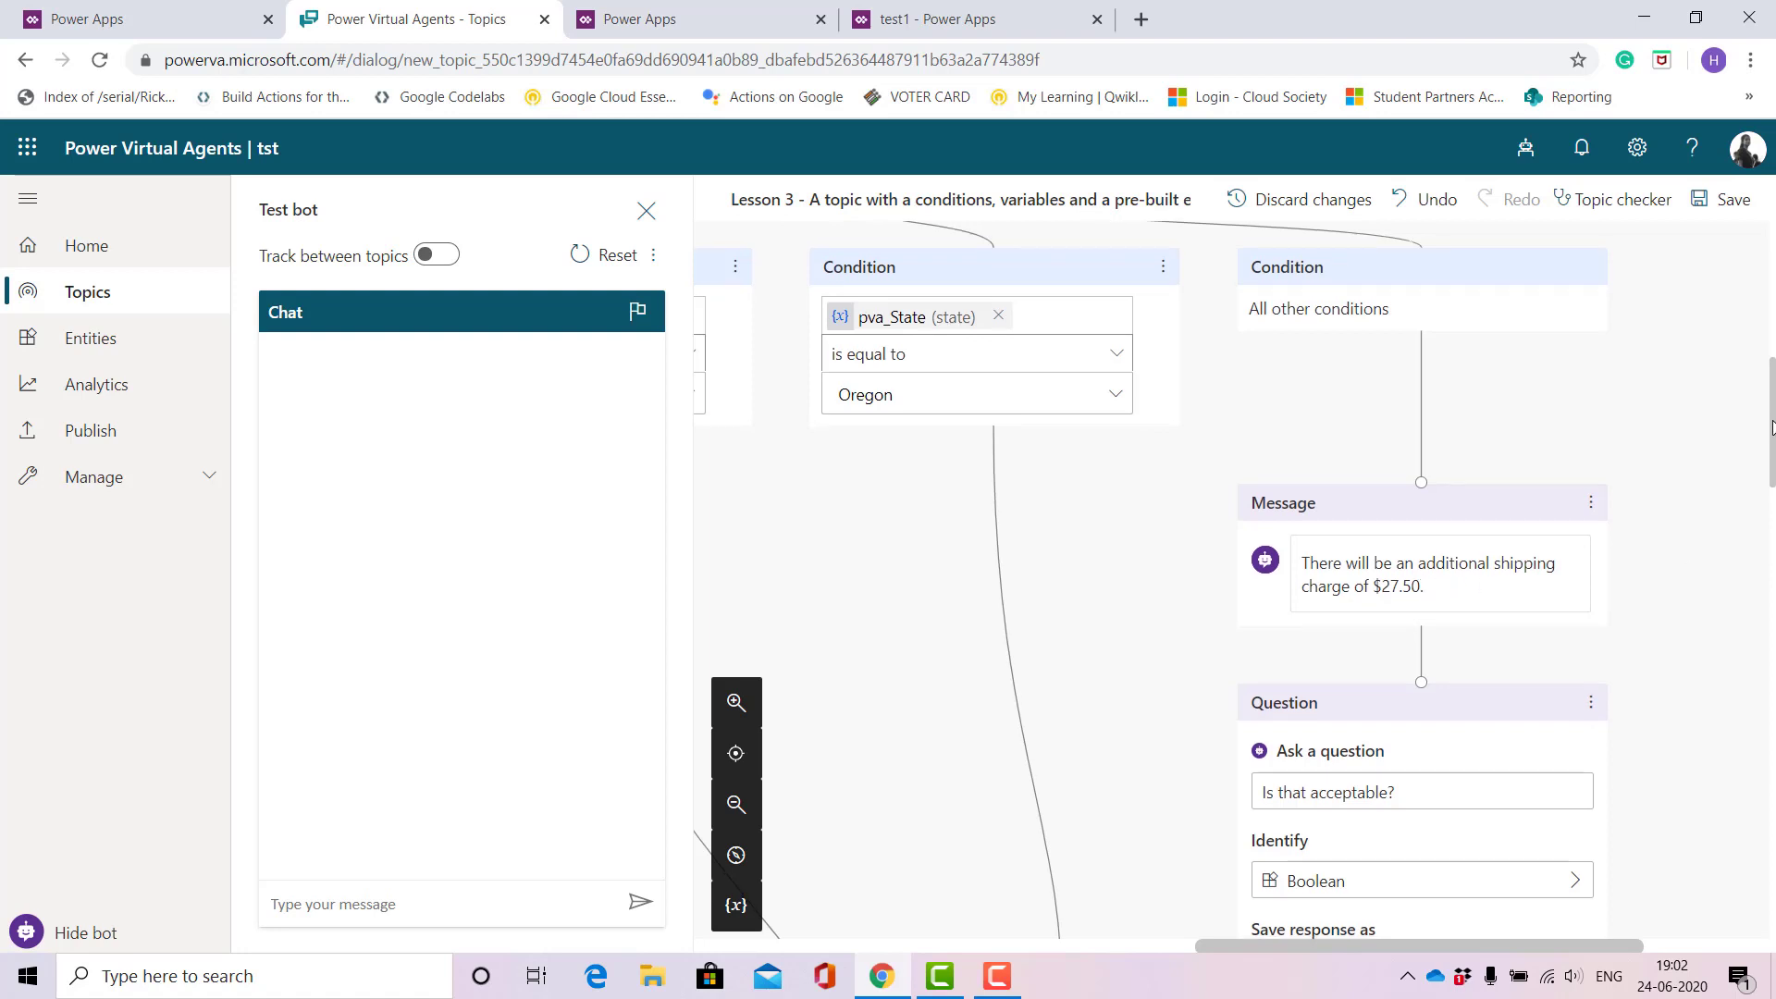
pyautogui.moveTo(1772, 415); pyautogui.dragTo(1771, 442)
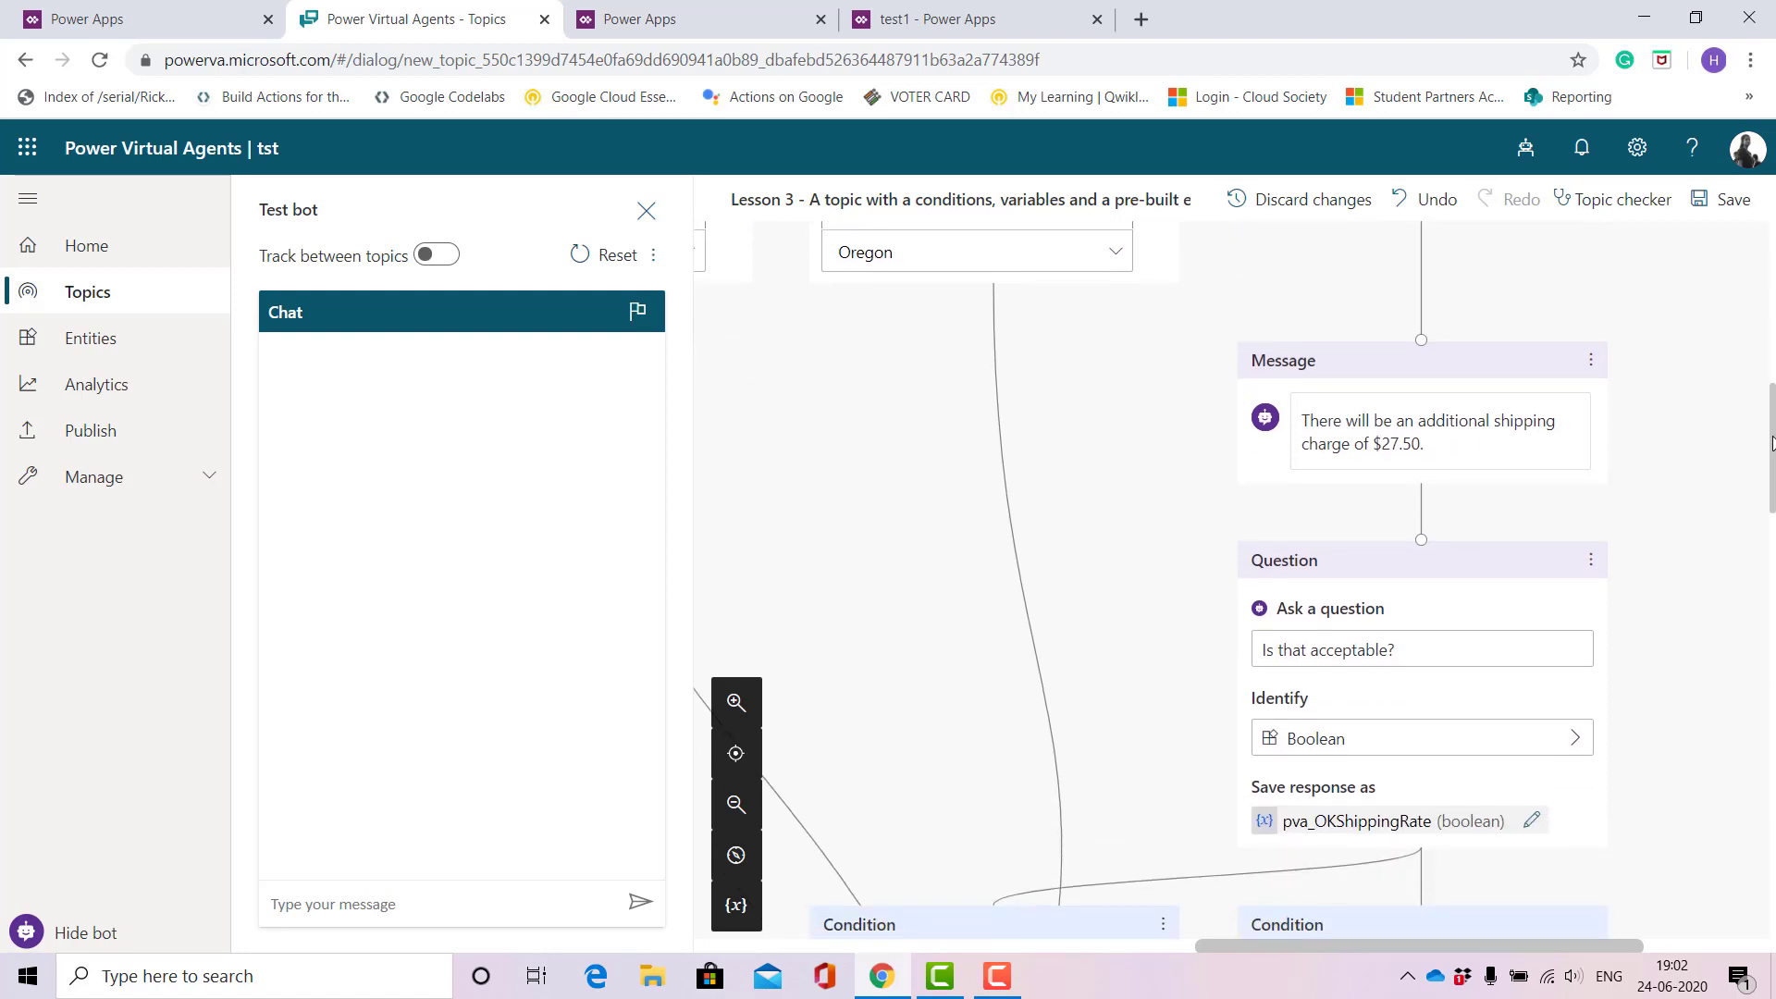
pyautogui.click(1438, 449)
pyautogui.click(1449, 455)
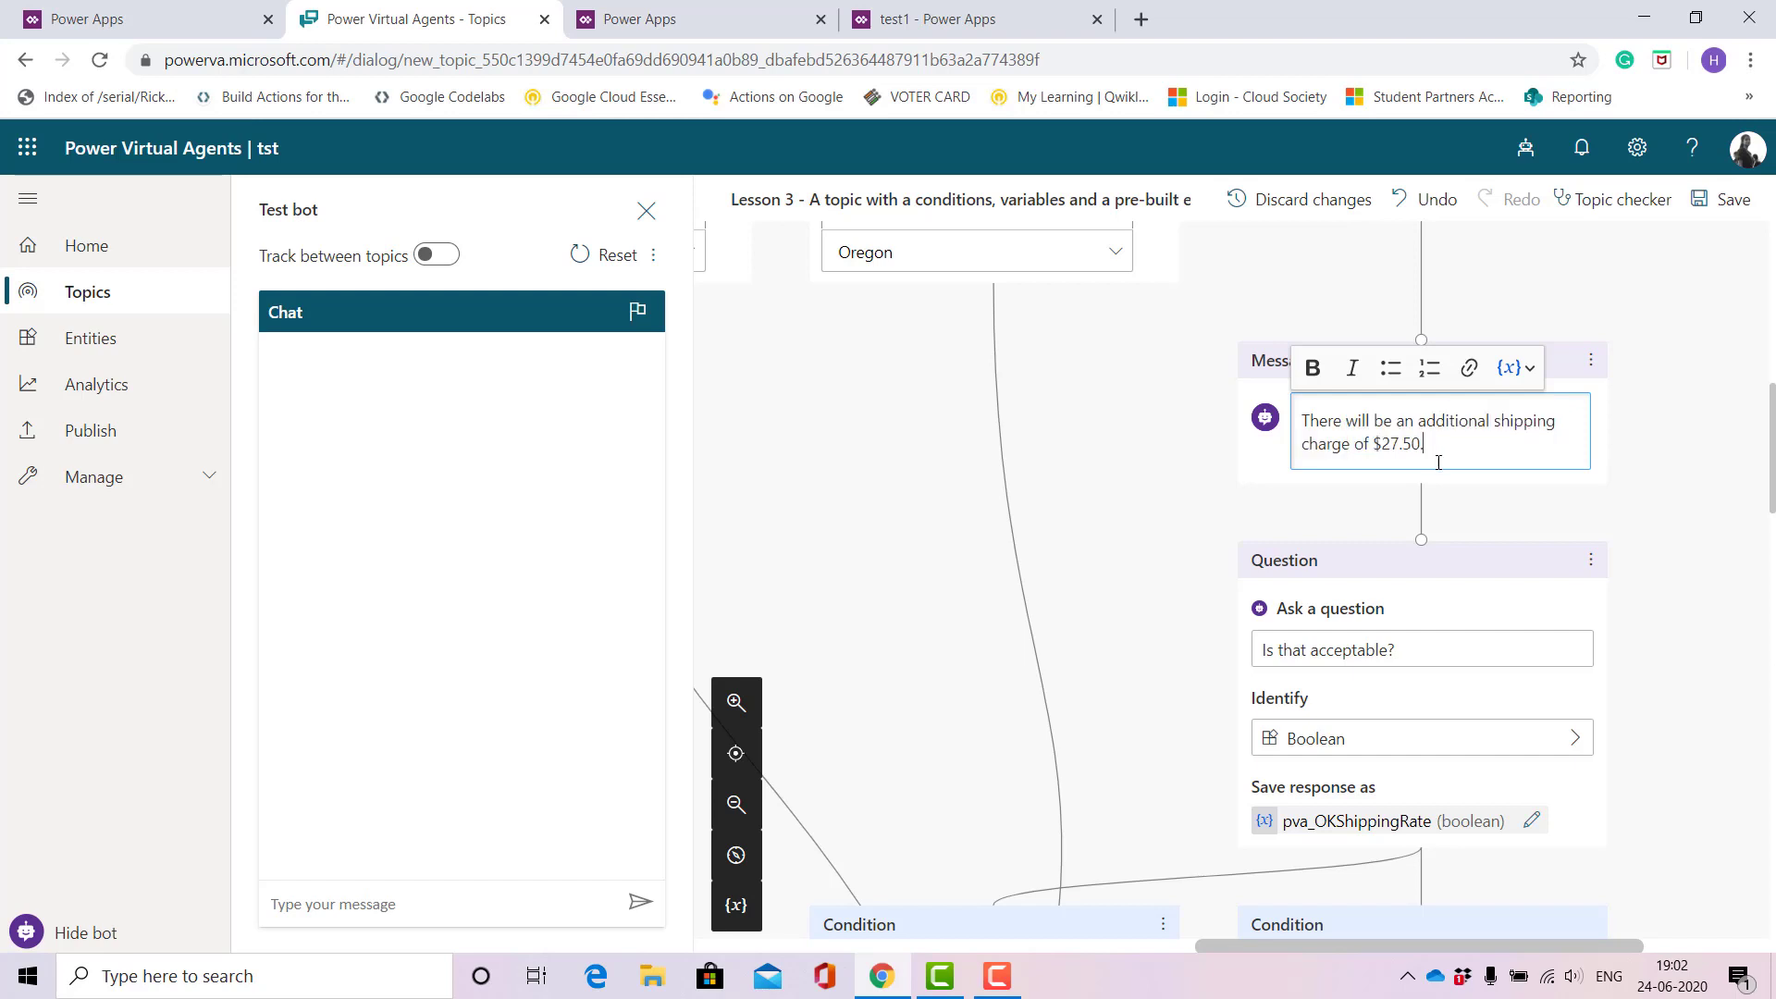
pyautogui.click(1382, 445)
pyautogui.press('BackSpace')
pyautogui.write('Rs')
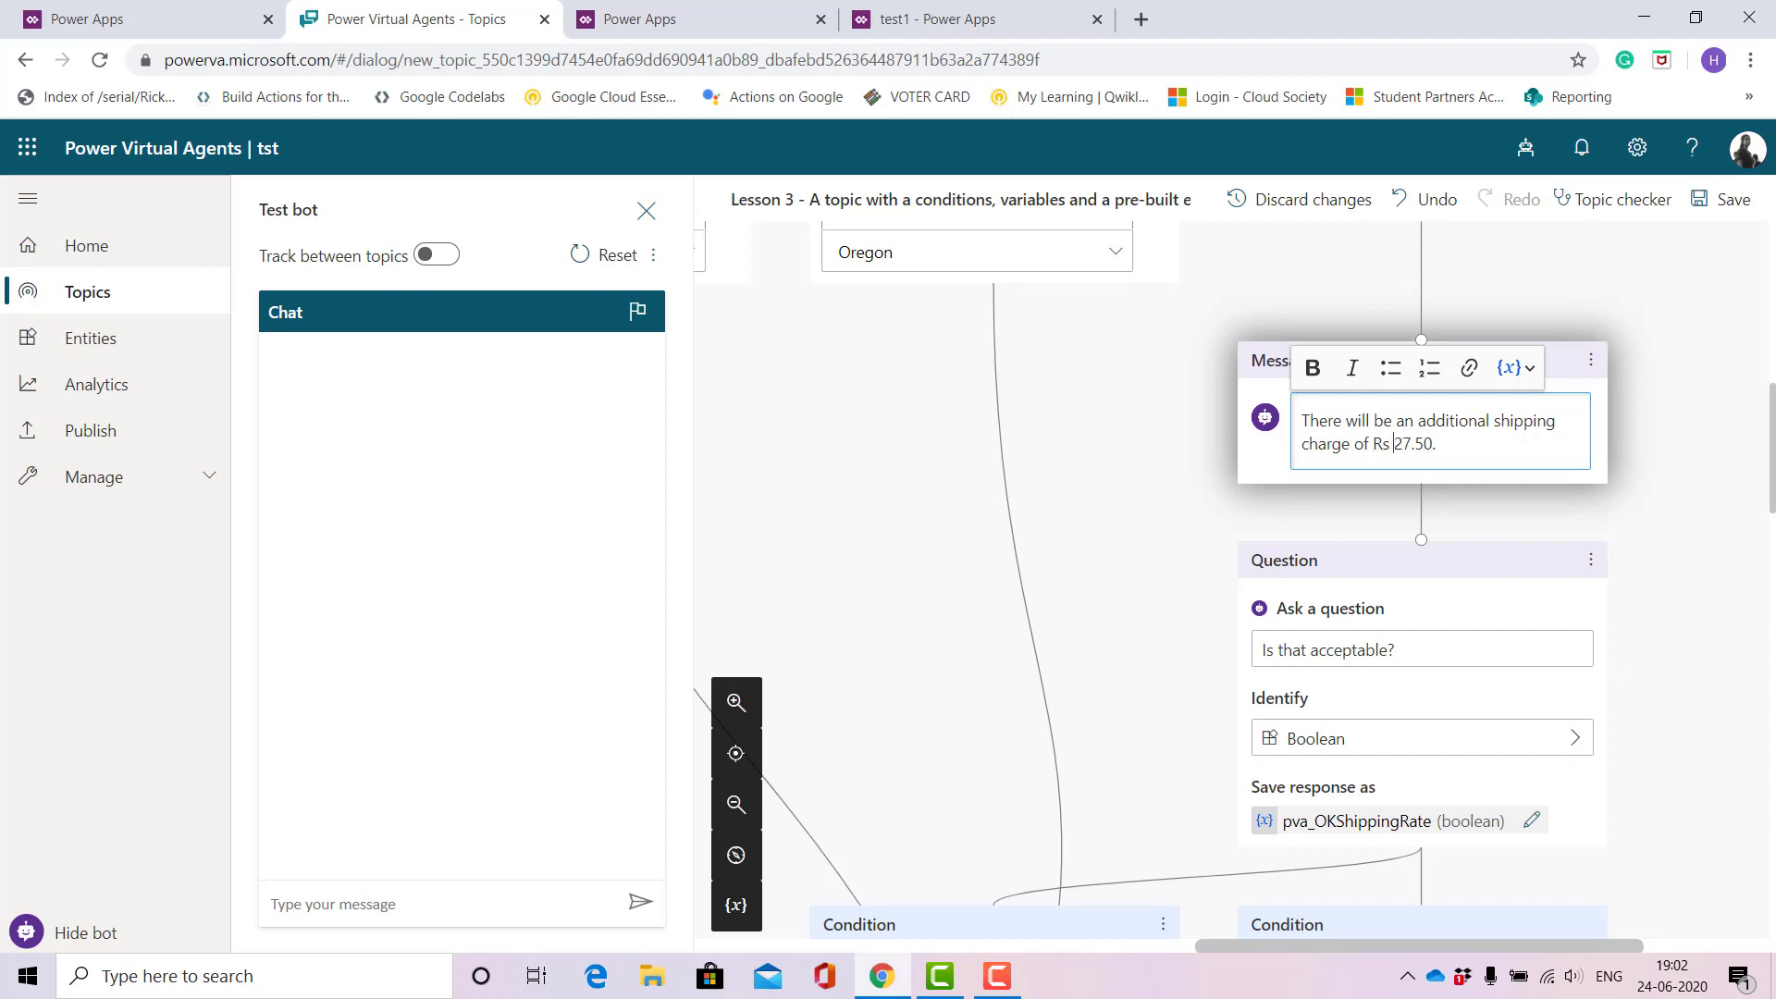
pyautogui.moveTo(1263, 941); pyautogui.dragTo(1288, 945)
# Reword the Question node to ask 'What chocolate are you interested in purchasing?'
pyautogui.scroll(-3, 1573, 417)
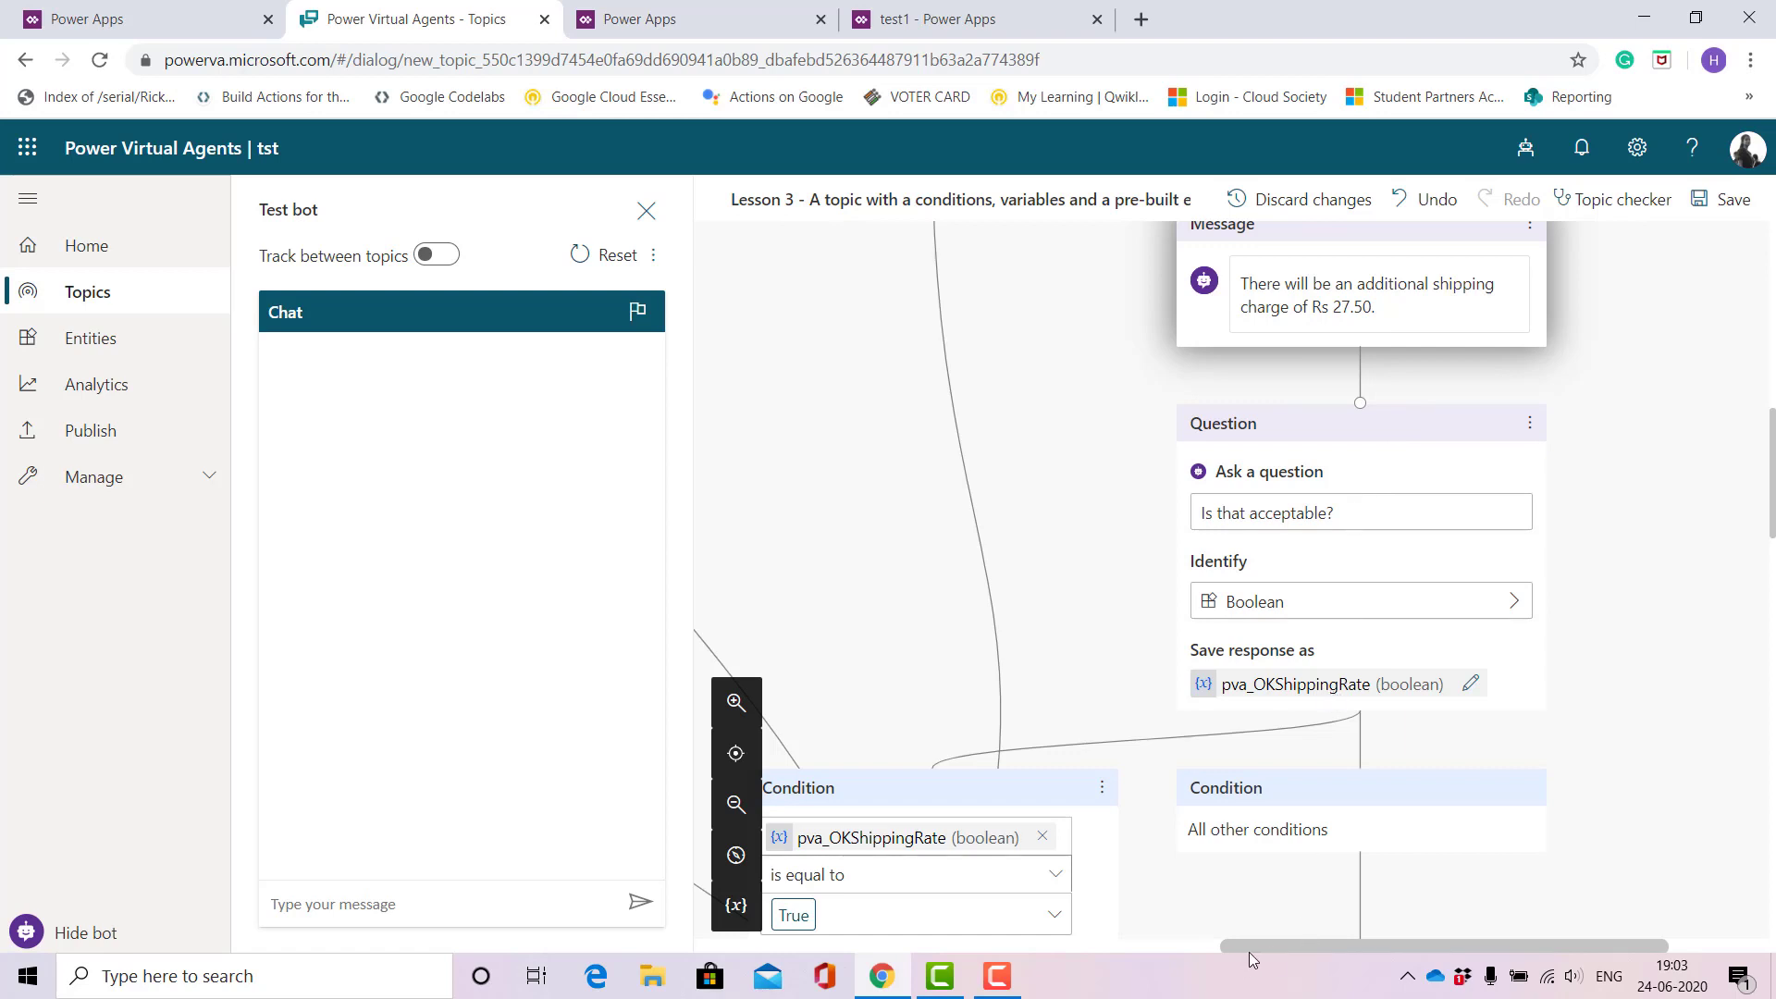
pyautogui.moveTo(1254, 947); pyautogui.dragTo(1140, 951)
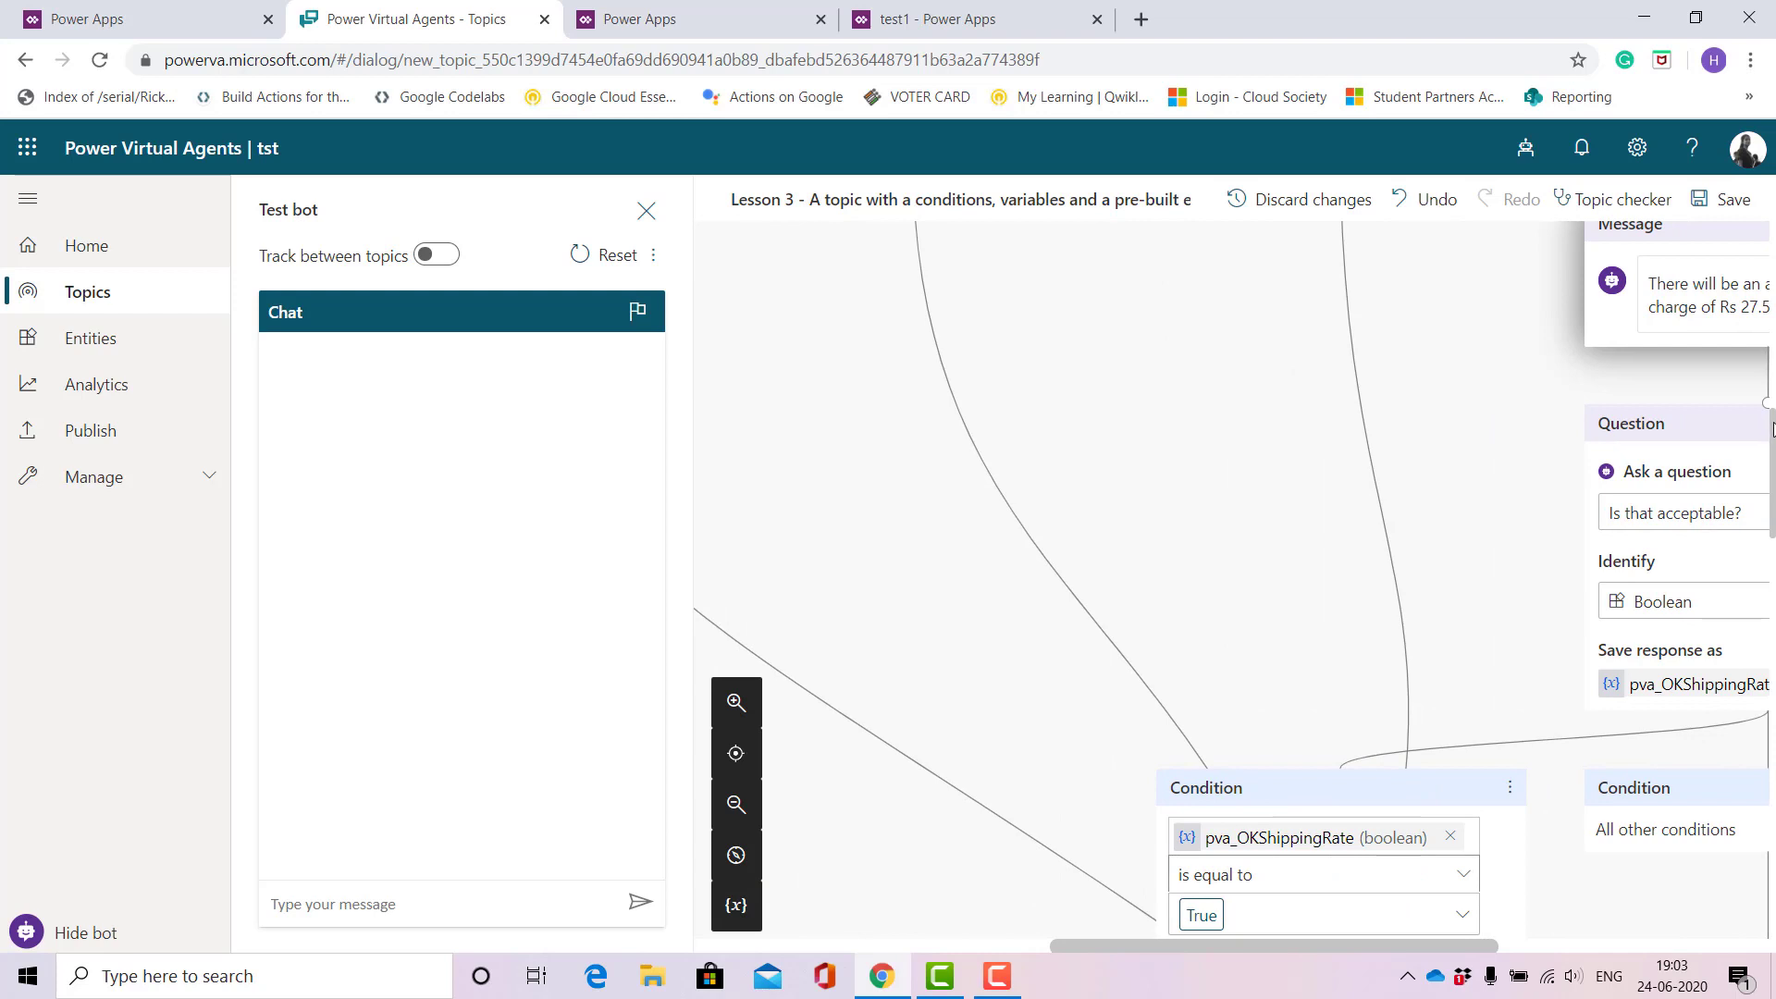
pyautogui.moveTo(1773, 427); pyautogui.dragTo(1772, 524)
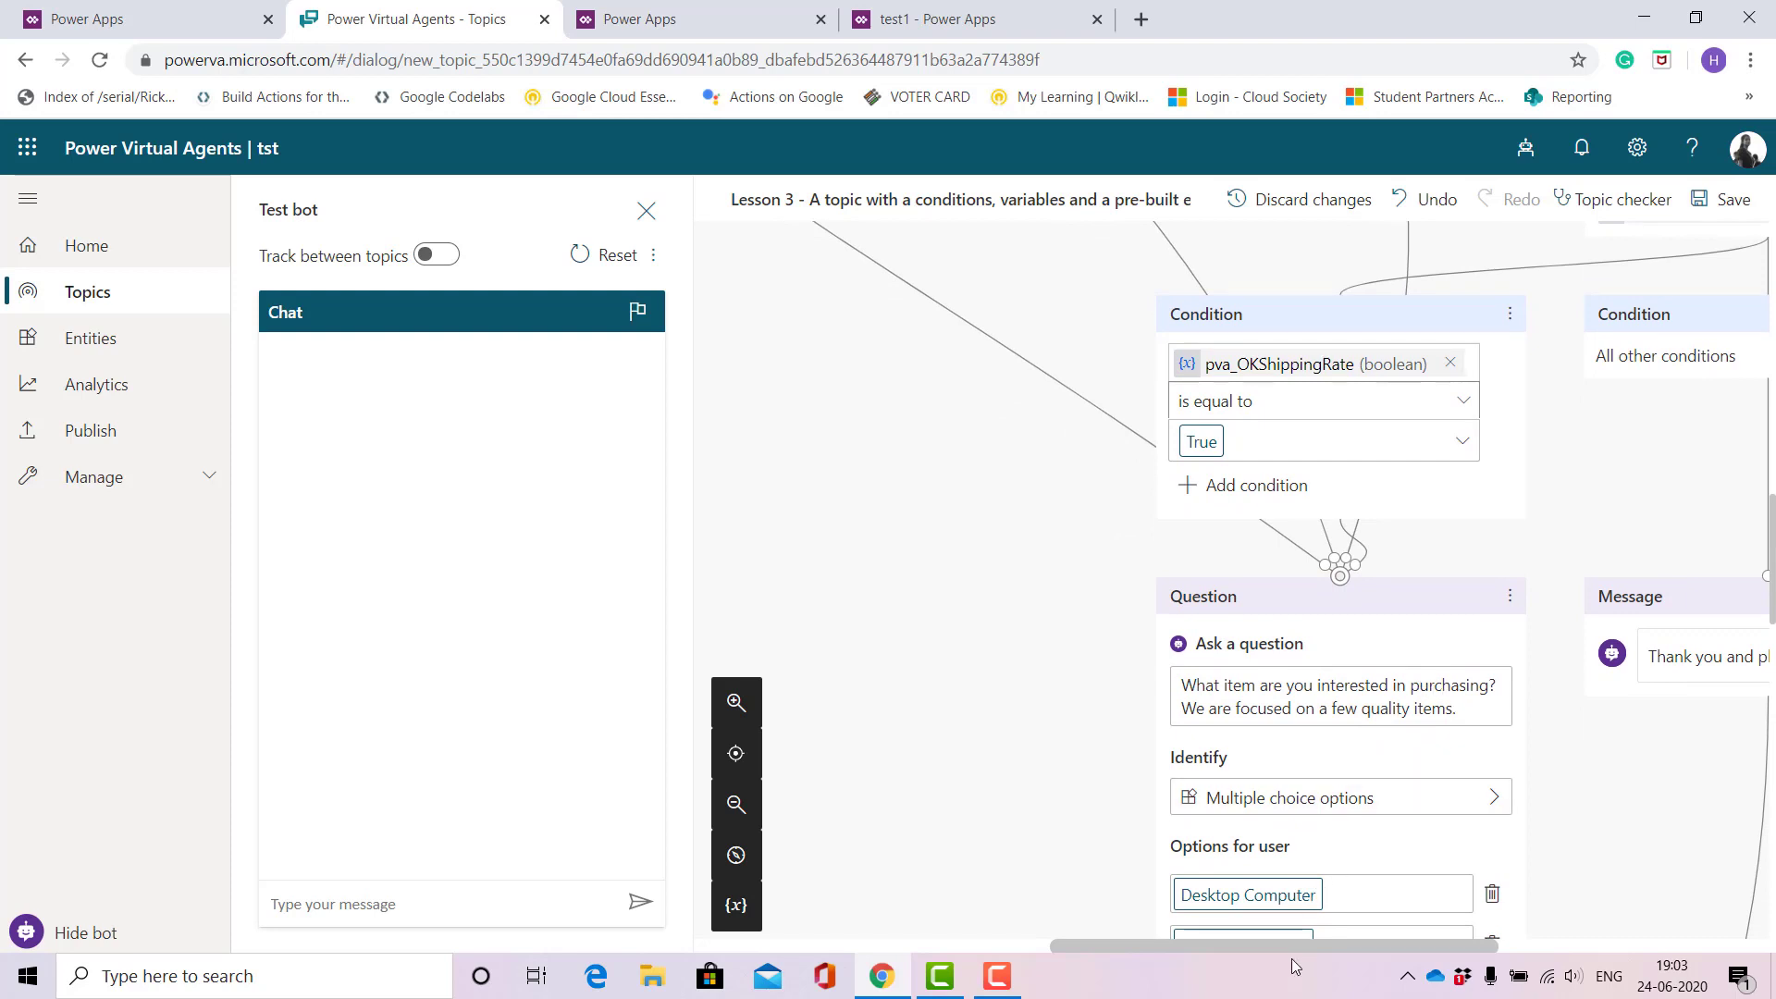
pyautogui.moveTo(1304, 947); pyautogui.dragTo(1320, 956)
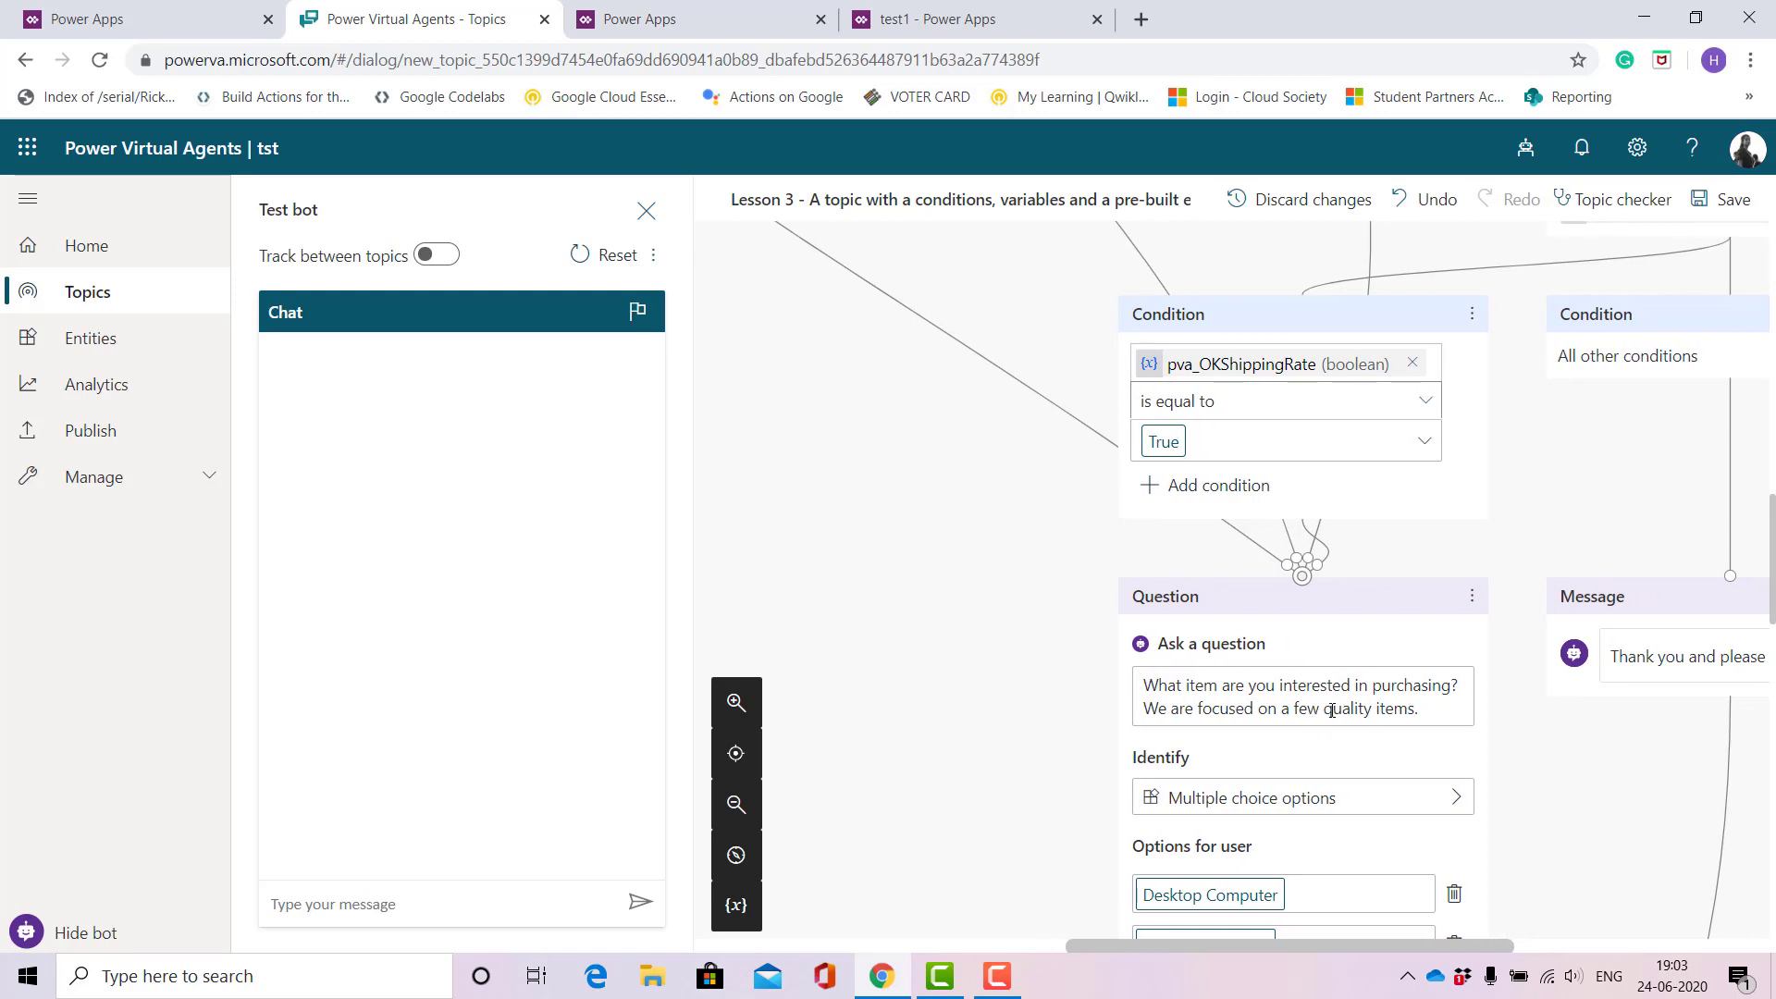
pyautogui.click(1221, 689)
pyautogui.press('BackSpace')
pyautogui.press('BackSpace')
pyautogui.press('BackSpace')
pyautogui.press('BackSpace')
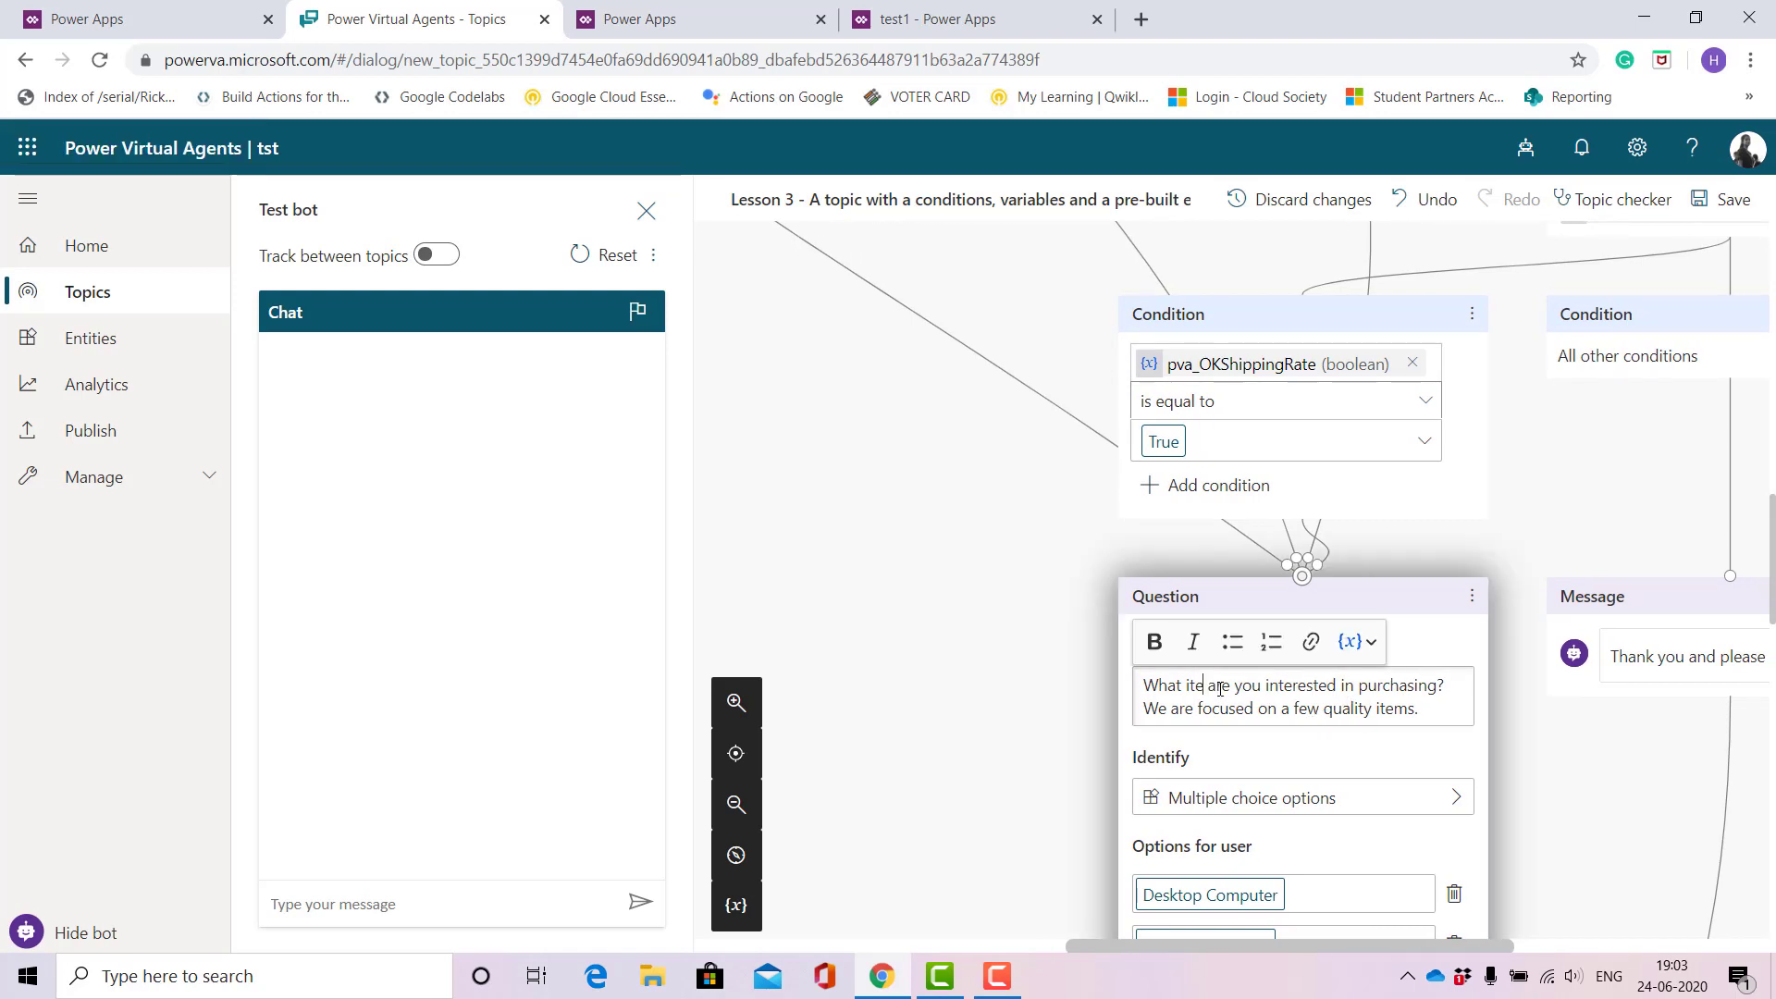
pyautogui.write('ch')
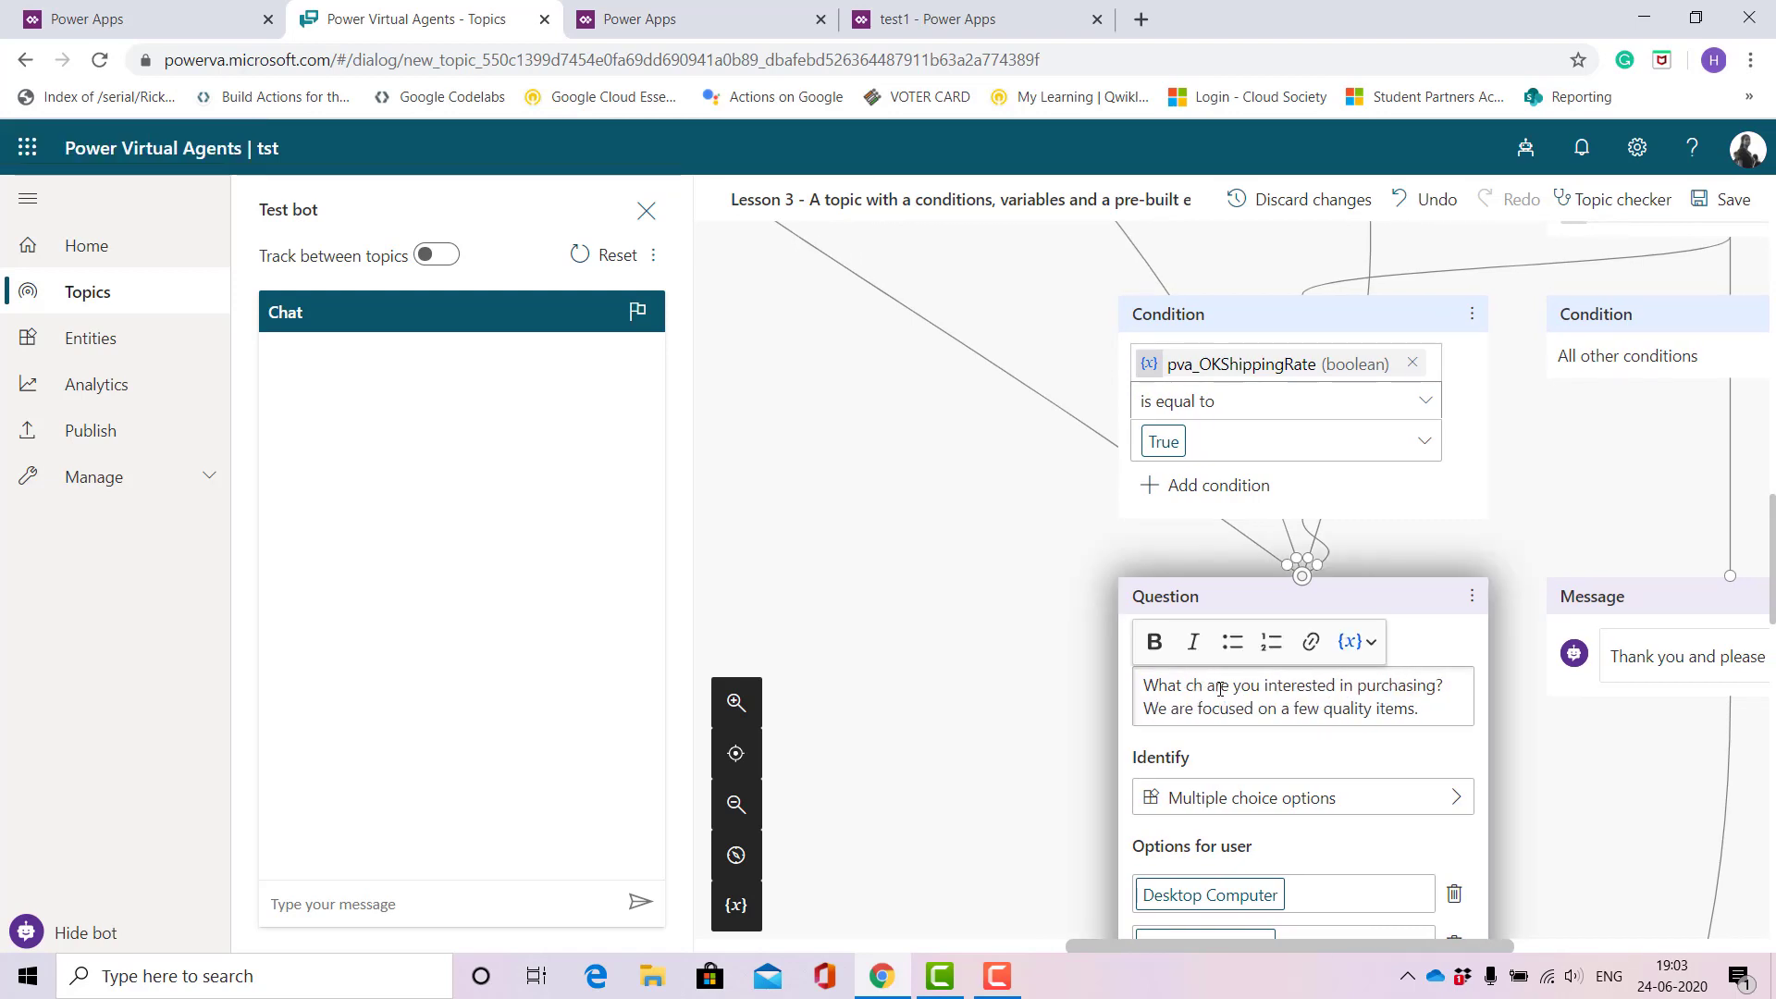
pyautogui.write('ocolay')
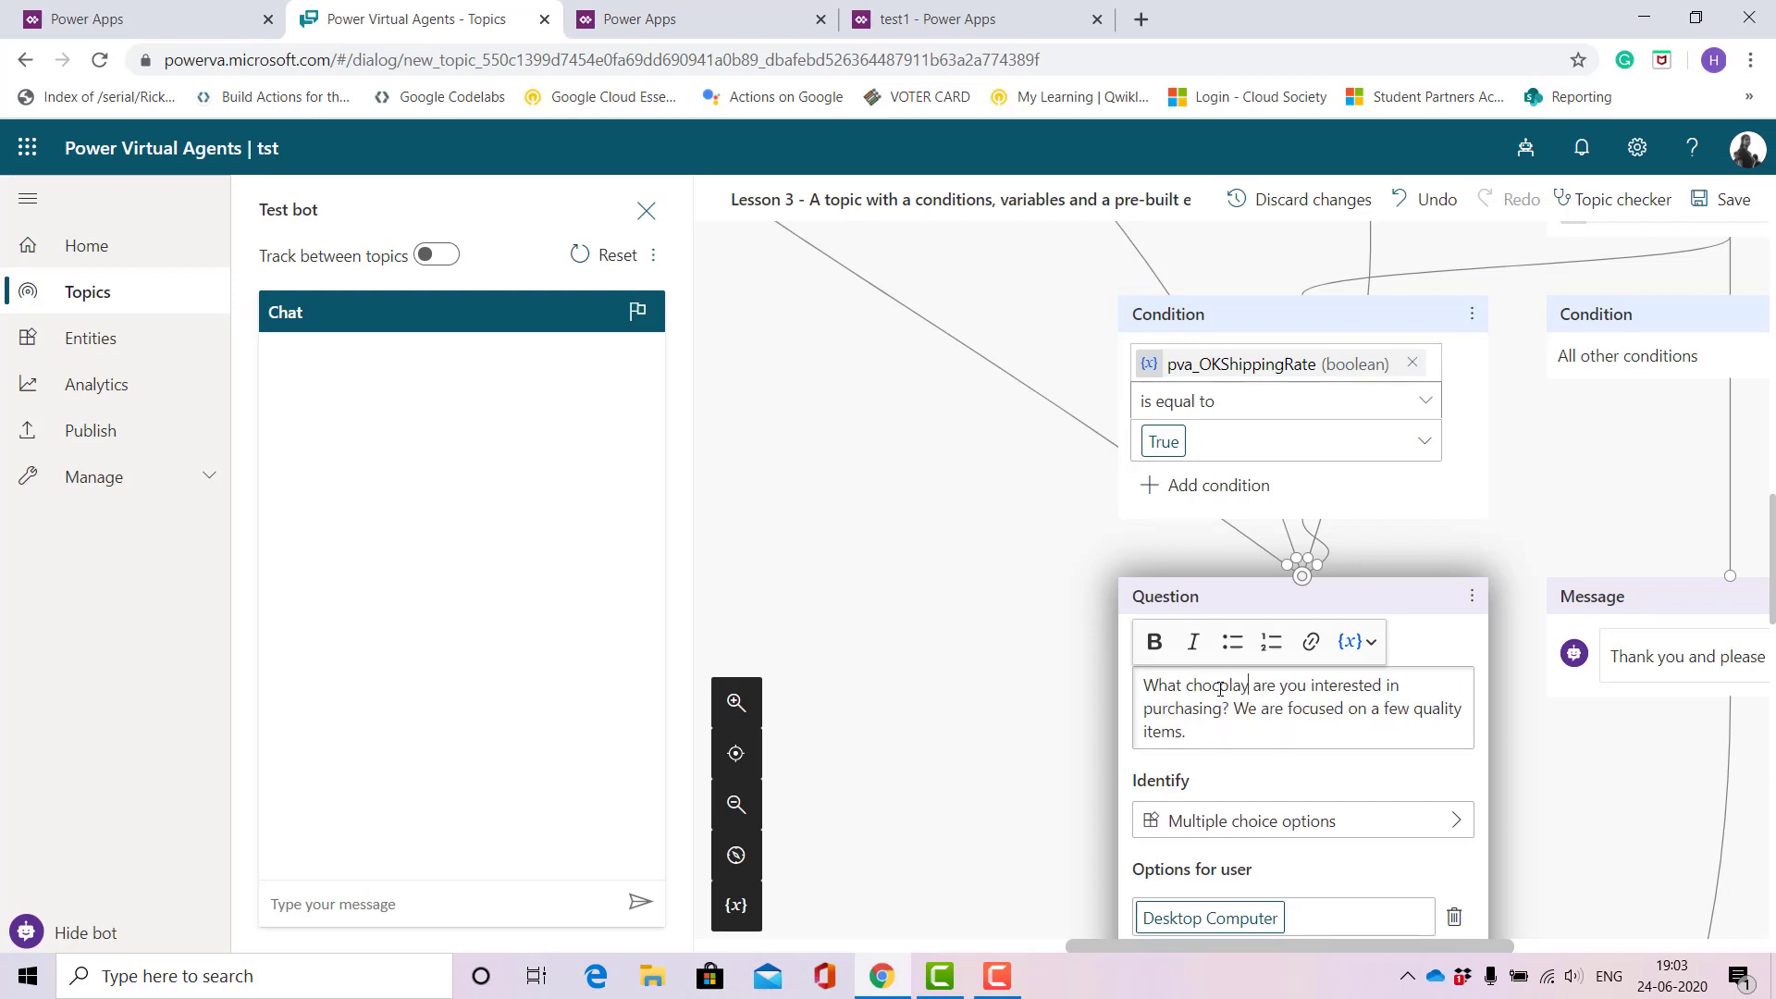
pyautogui.press('BackSpace')
pyautogui.write('te')
pyautogui.click(1319, 945)
pyautogui.moveTo(1319, 945); pyautogui.dragTo(1432, 946)
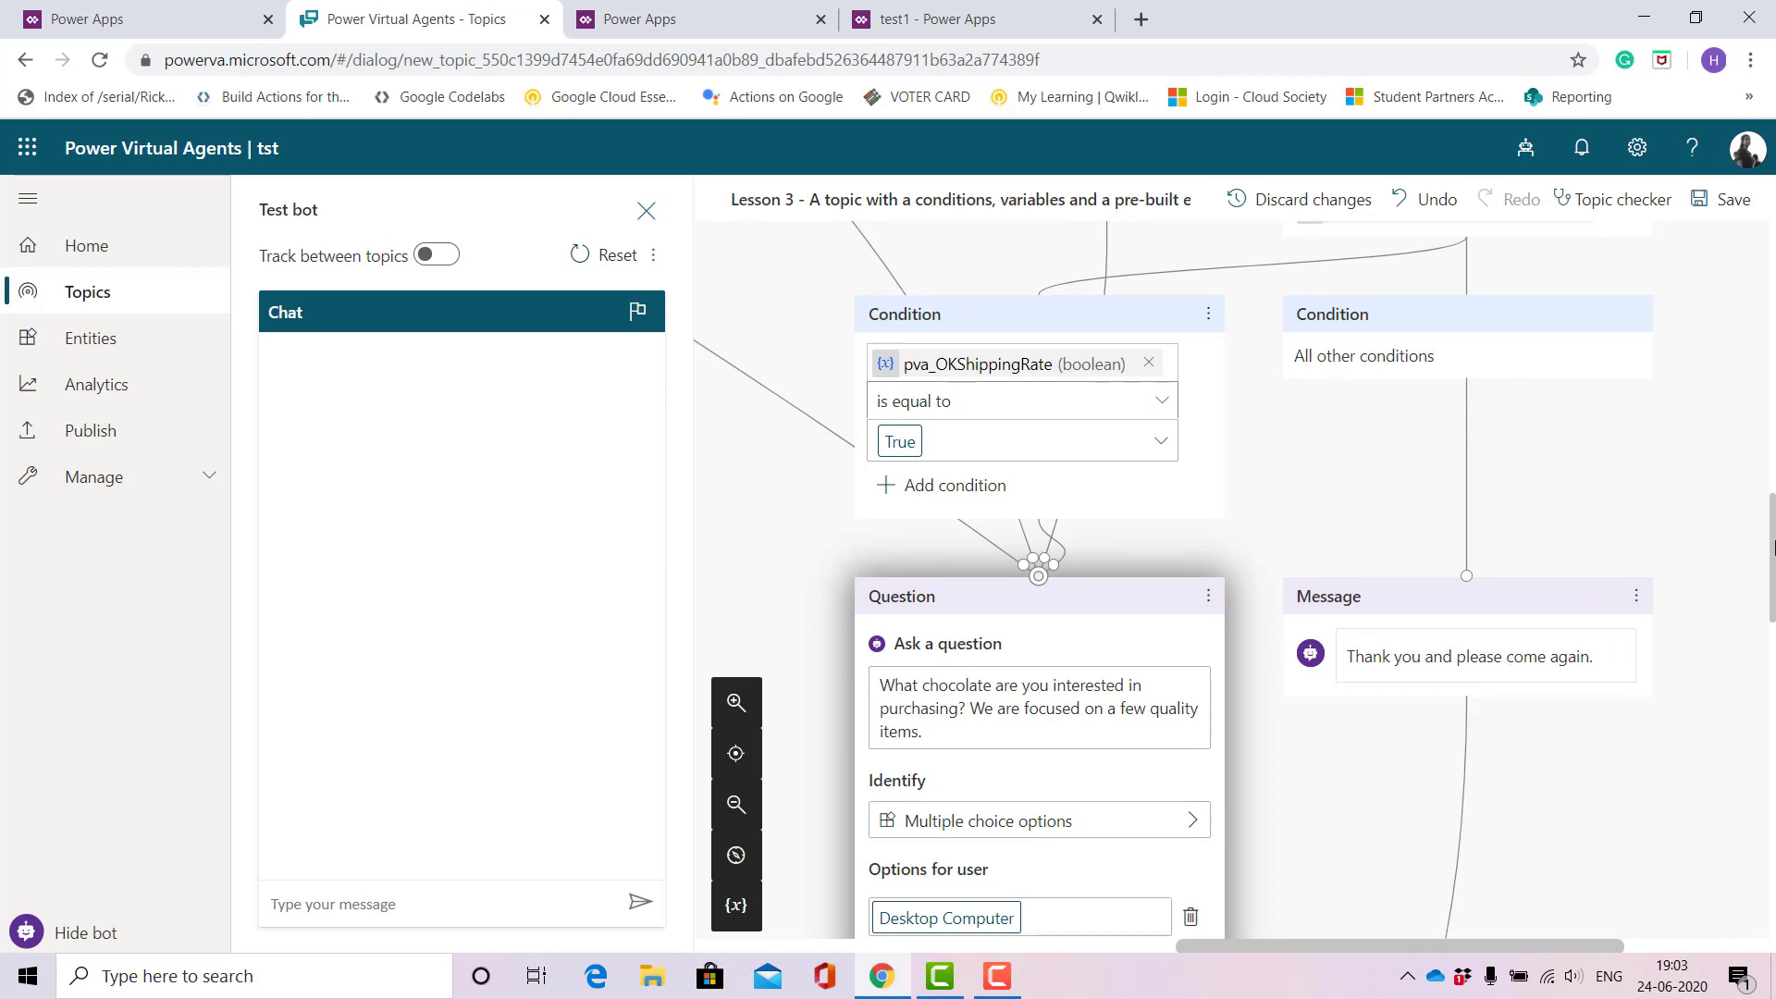
# Replace the Desktop Computer option with Cadbury and Laptop Computer with Bournville
pyautogui.moveTo(1773, 525); pyautogui.dragTo(1722, 605)
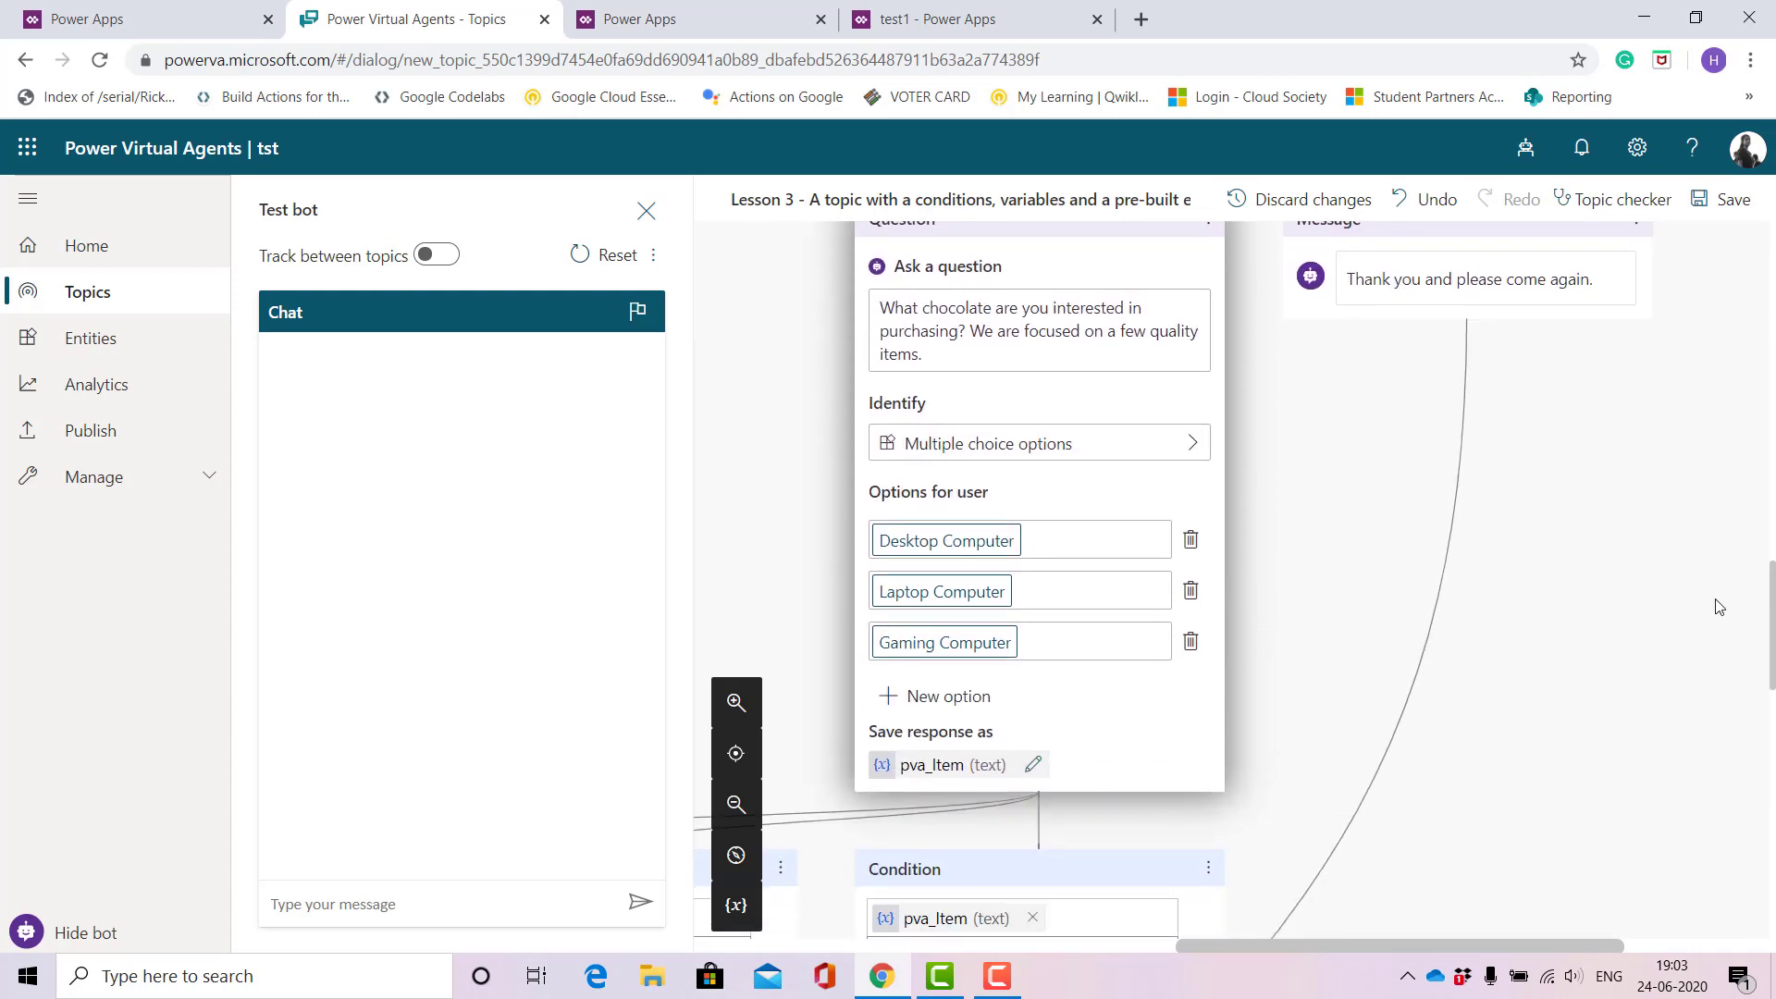
pyautogui.click(1023, 536)
pyautogui.press('BackSpace')
pyautogui.press('BackSpace')
pyautogui.press('BackSpace')
pyautogui.press('BackSpace')
pyautogui.press('BackSpace')
pyautogui.press('BackSpace')
pyautogui.press('BackSpace')
pyautogui.press('BackSpace')
pyautogui.press('BackSpace')
pyautogui.press('BackSpace')
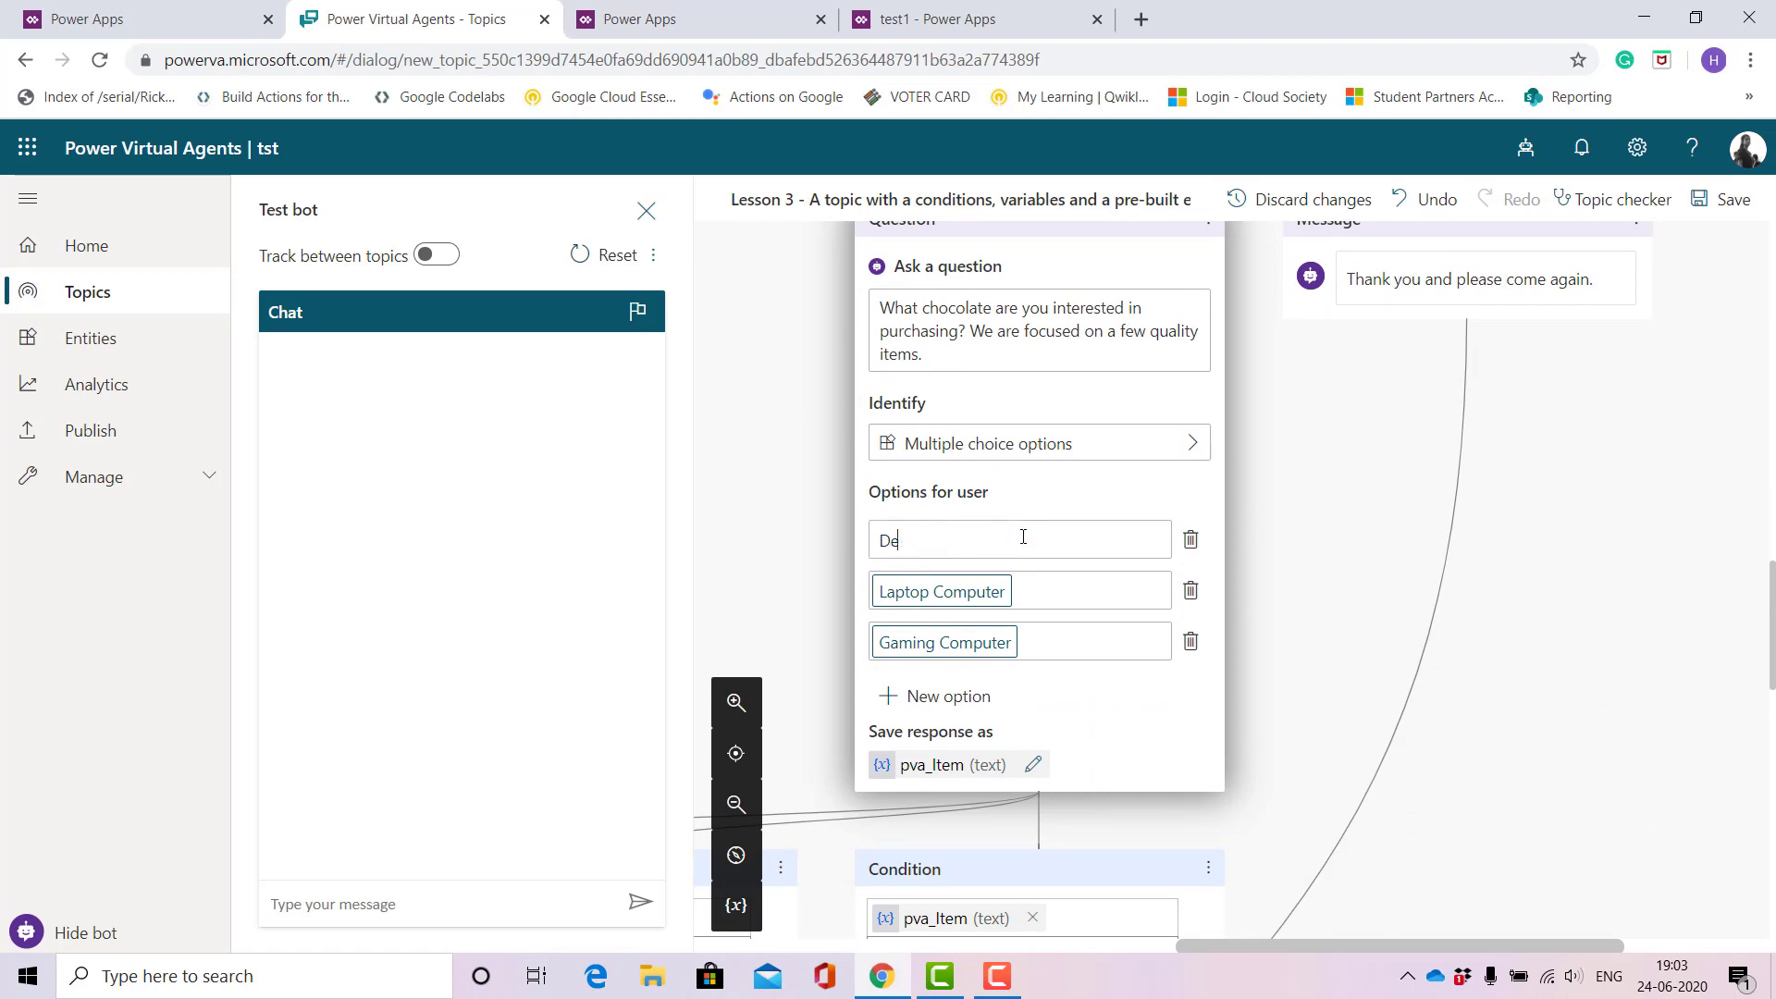
pyautogui.press('BackSpace')
pyautogui.press('BackSpace')
pyautogui.write('Cad')
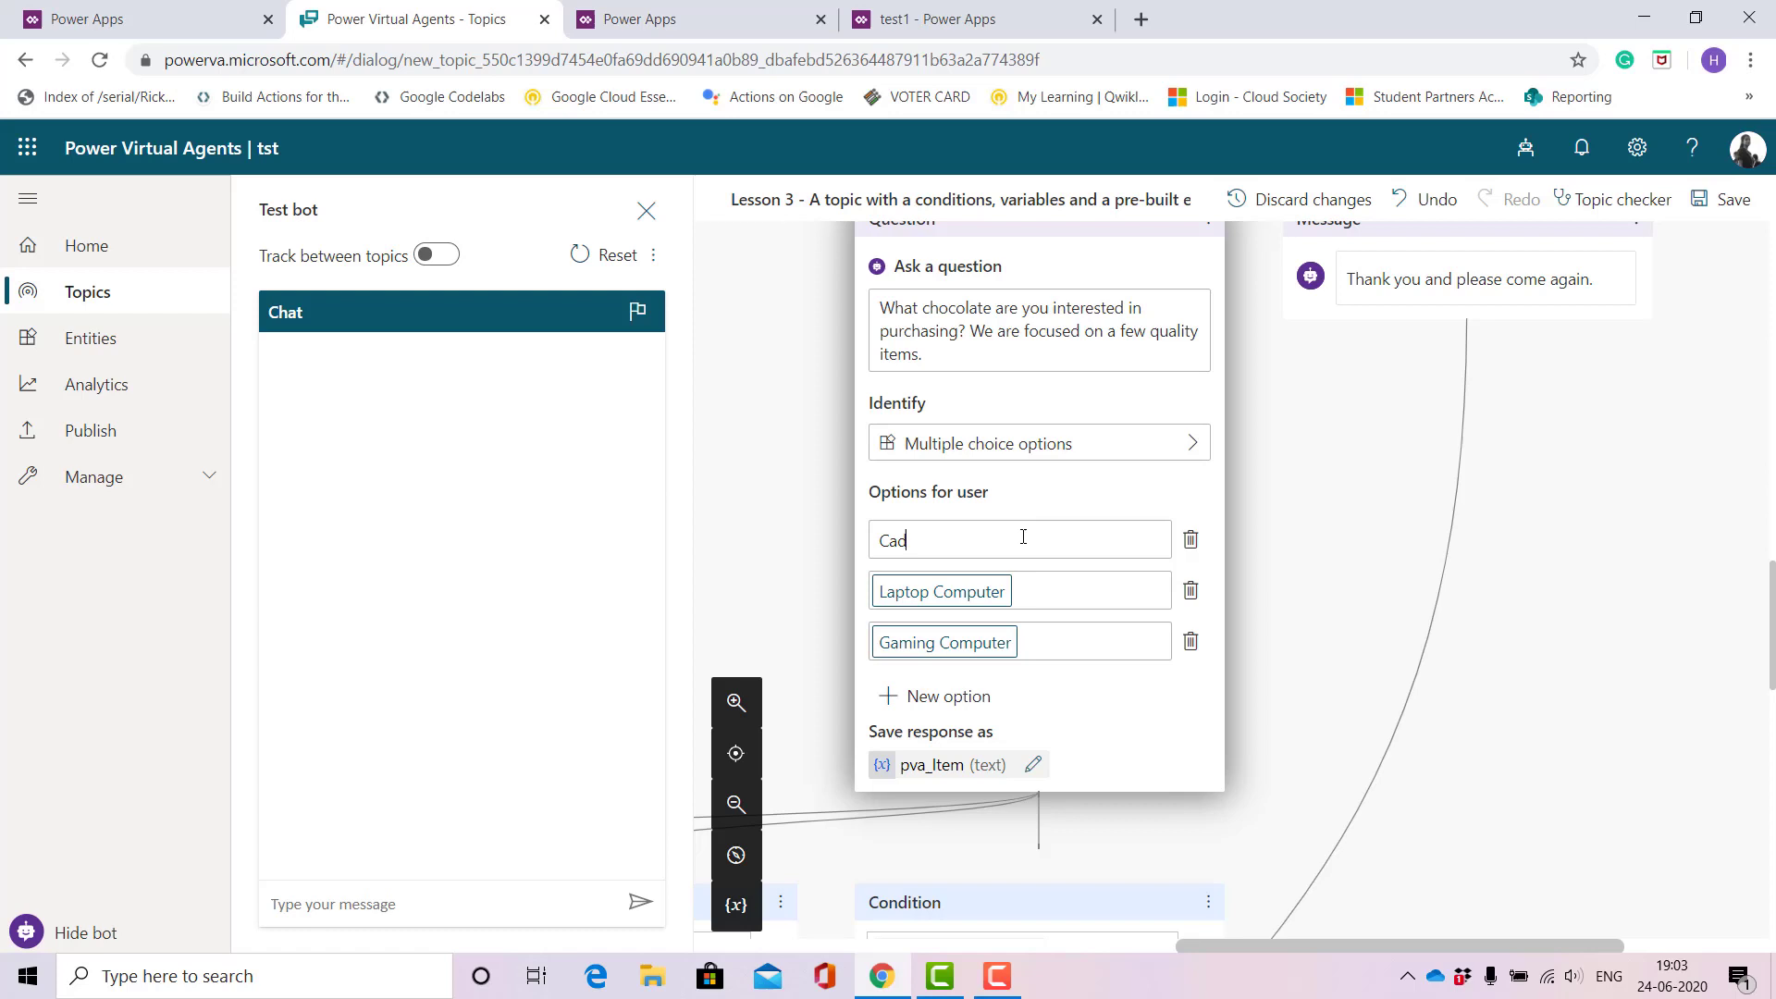
pyautogui.write('bury')
pyautogui.click(1036, 591)
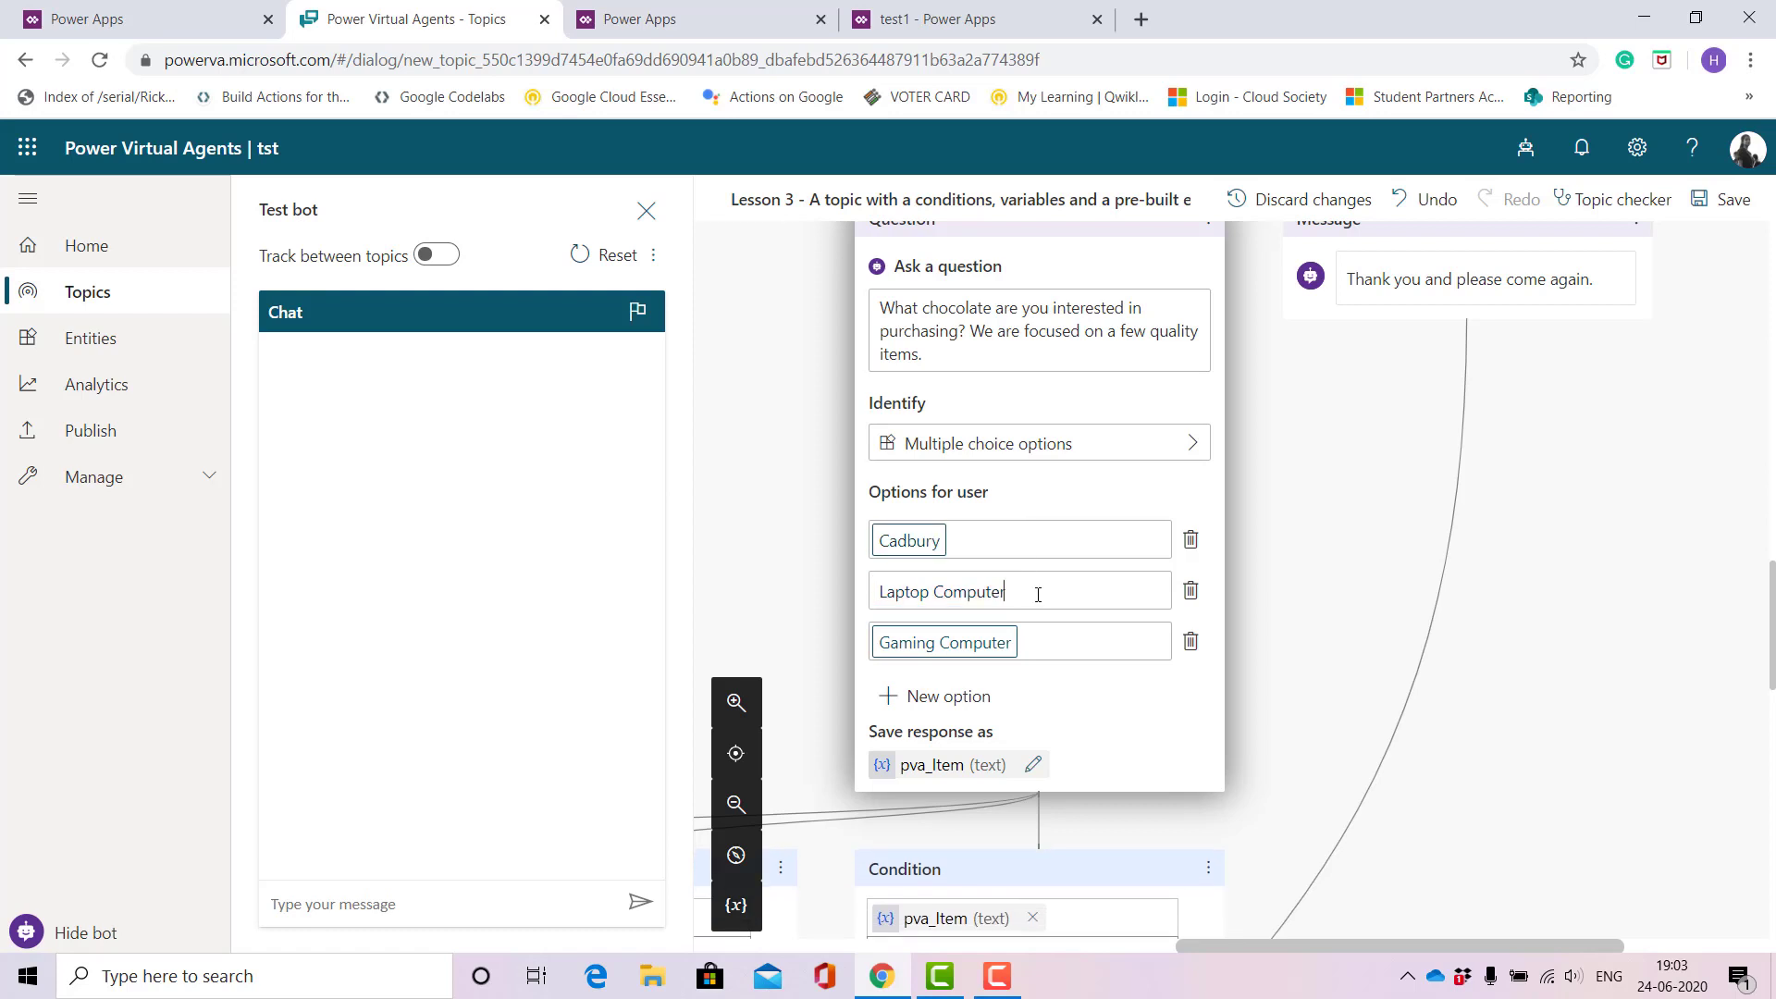
pyautogui.press('BackSpace')
pyautogui.press('BackSpace')
pyautogui.press('BackSpace')
pyautogui.press('BackSpace')
pyautogui.press('BackSpace')
pyautogui.press('BackSpace')
pyautogui.press('BackSpace')
pyautogui.press('BackSpace')
pyautogui.press('BackSpace')
pyautogui.press('BackSpace')
pyautogui.press('BackSpace')
pyautogui.press('BackSpace')
pyautogui.press('BackSpace')
pyautogui.press('BackSpace')
pyautogui.write('B')
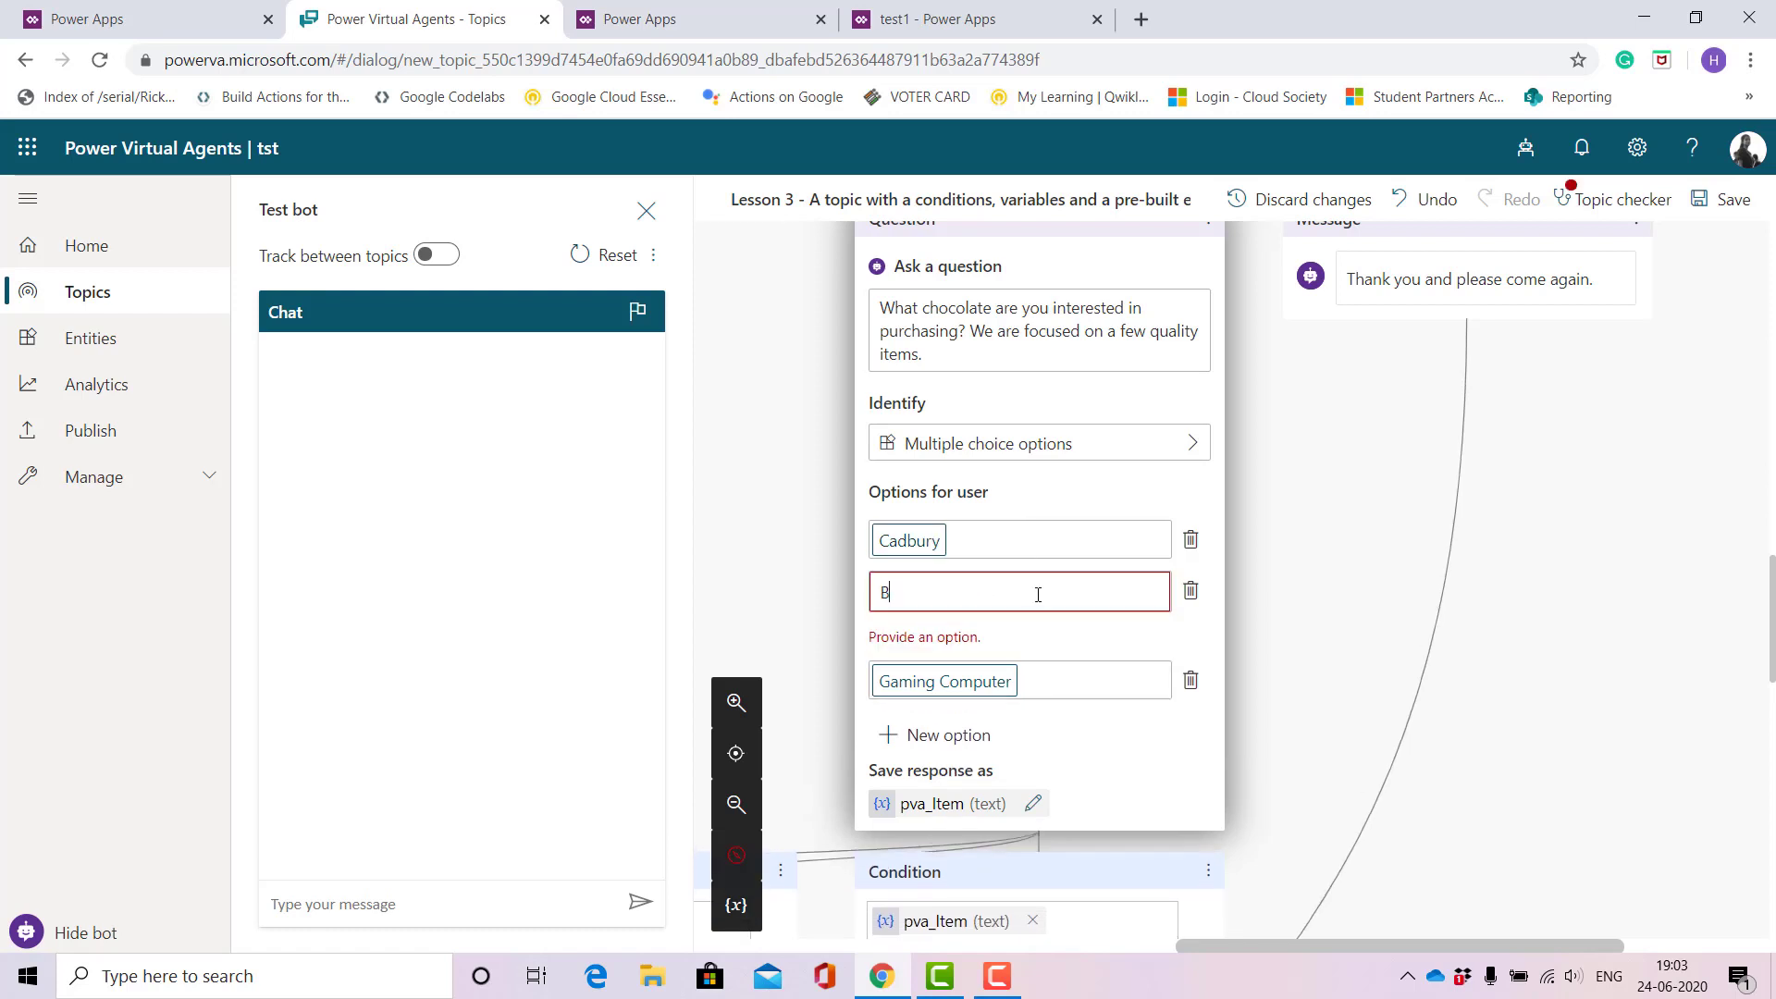
pyautogui.write('ournvilee')
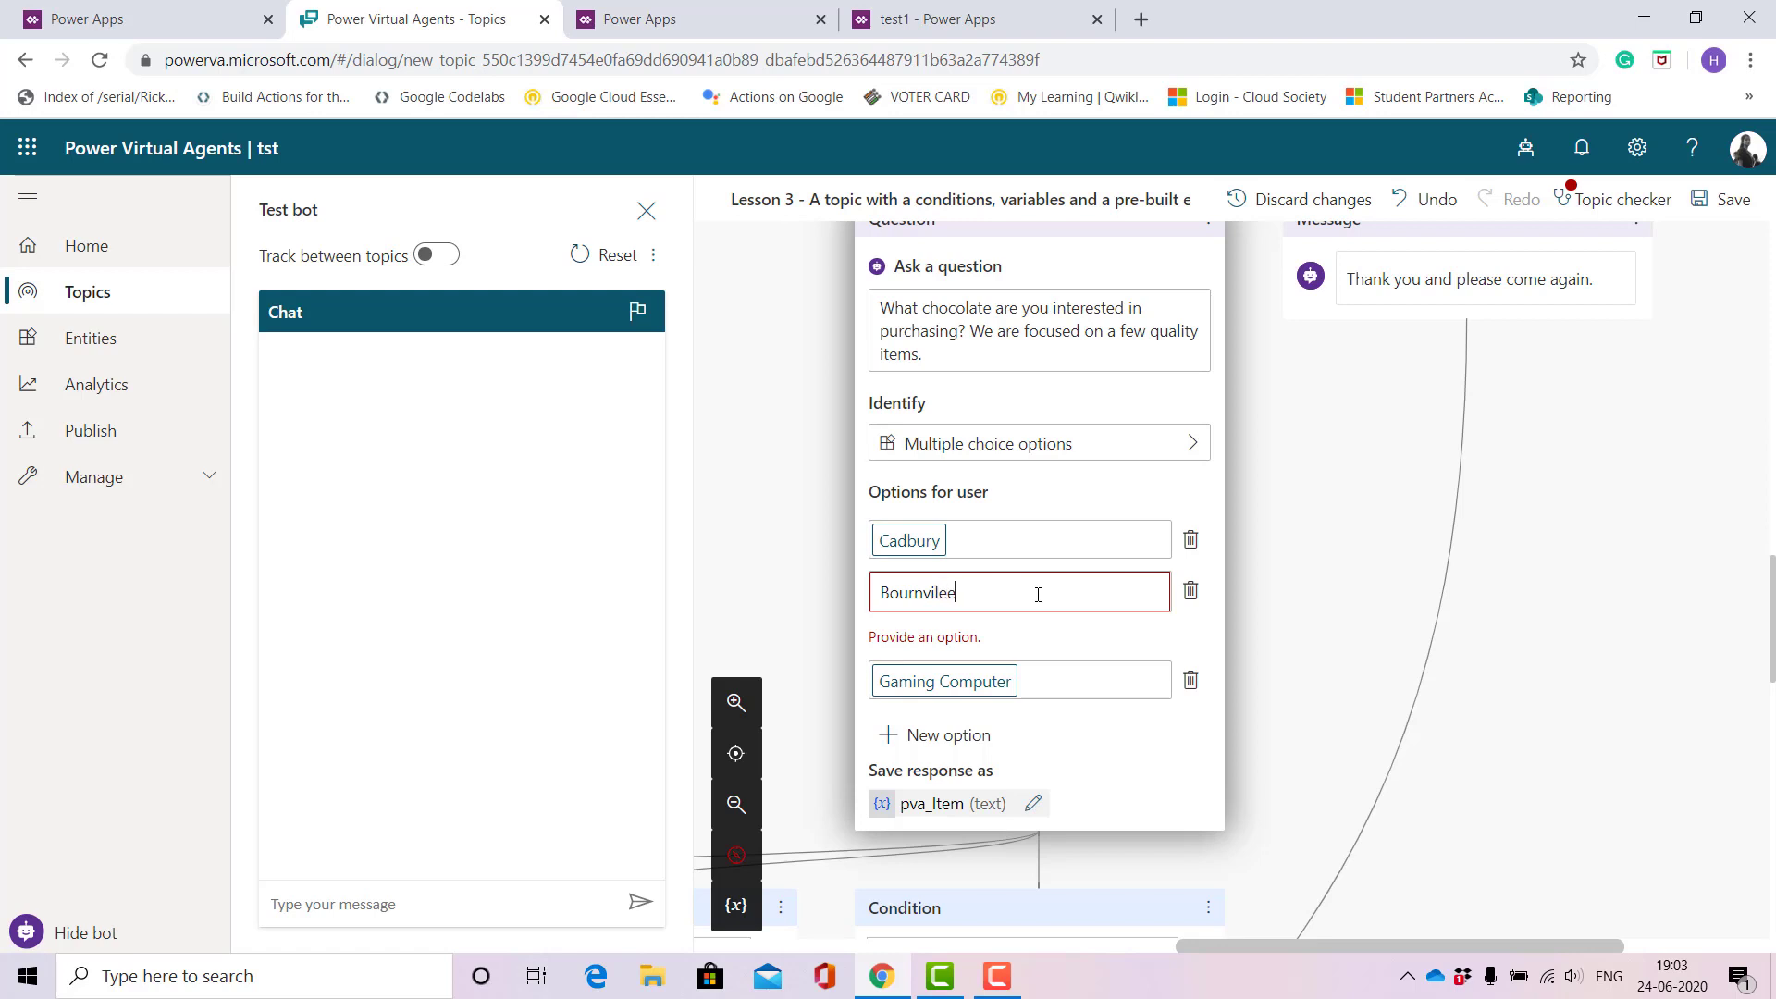
pyautogui.press('BackSpace')
pyautogui.press('BackSpace')
pyautogui.write('l')
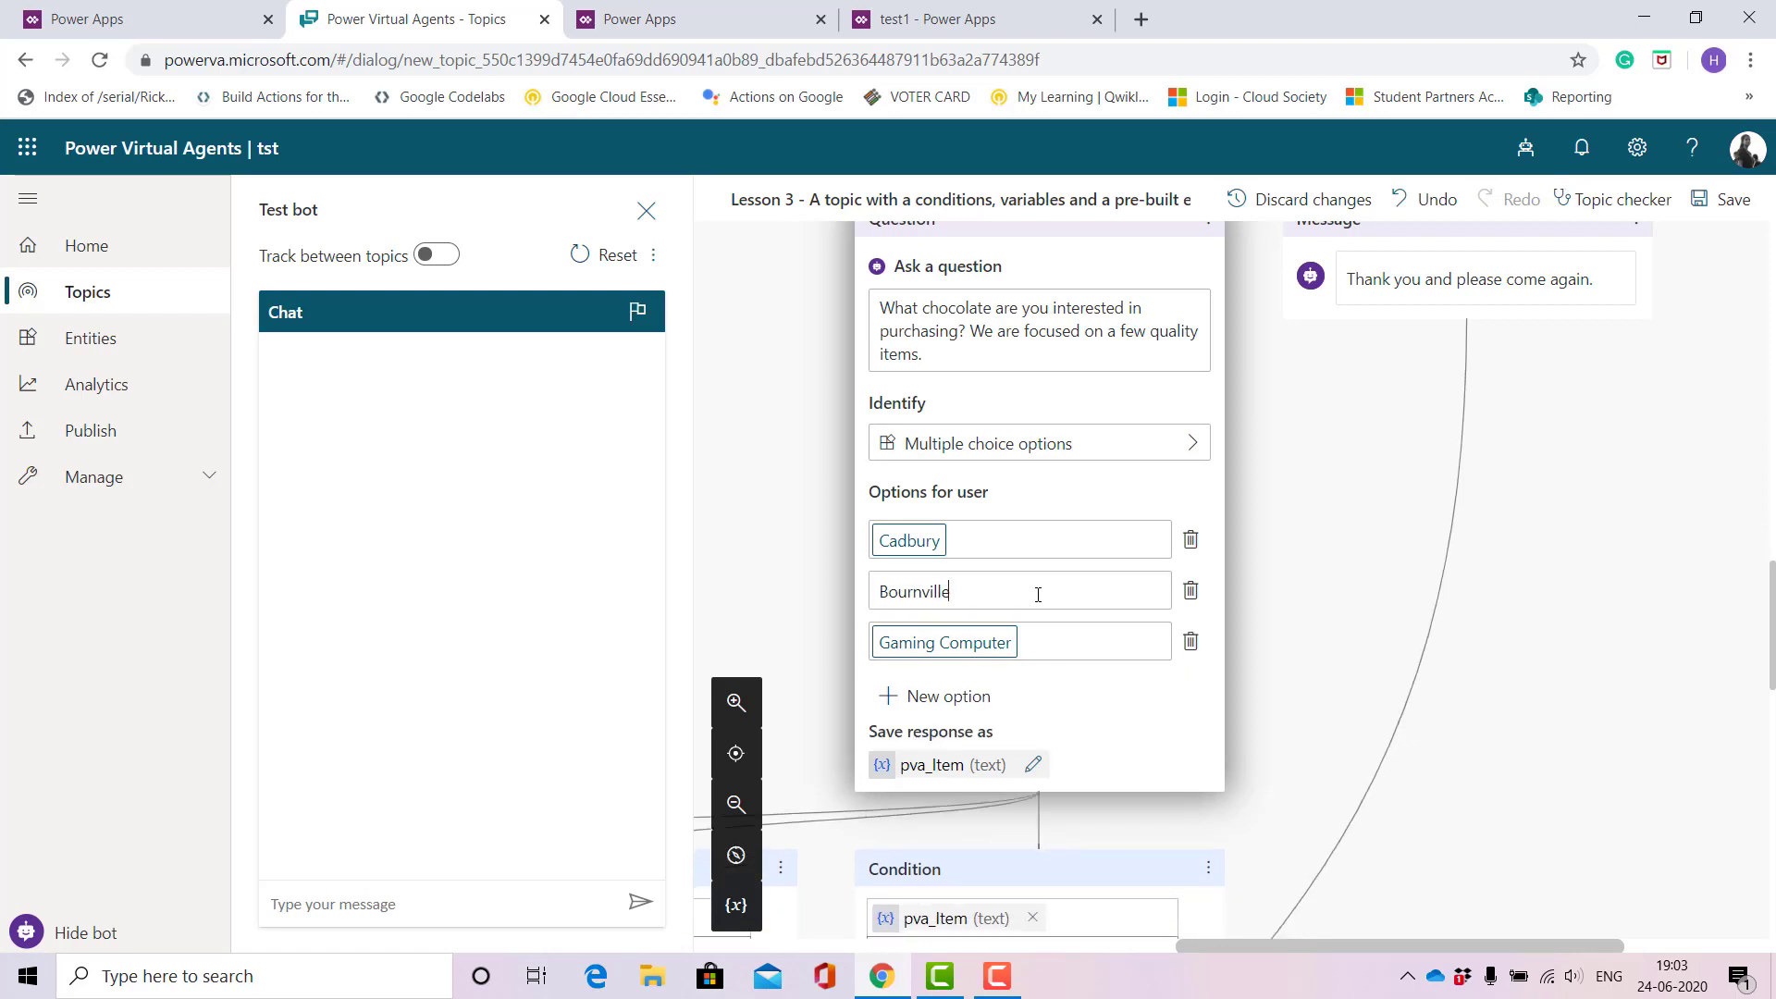
# Change the Gaming Computer option to Kitkat and commit it
pyautogui.click(1045, 658)
pyautogui.press('BackSpace')
pyautogui.press('BackSpace')
pyautogui.press('BackSpace')
pyautogui.press('BackSpace')
pyautogui.press('BackSpace')
pyautogui.press('BackSpace')
pyautogui.press('BackSpace')
pyautogui.press('BackSpace')
pyautogui.press('BackSpace')
pyautogui.press('BackSpace')
pyautogui.press('BackSpace')
pyautogui.press('BackSpace')
pyautogui.press('BackSpace')
pyautogui.press('BackSpace')
pyautogui.write('Kit')
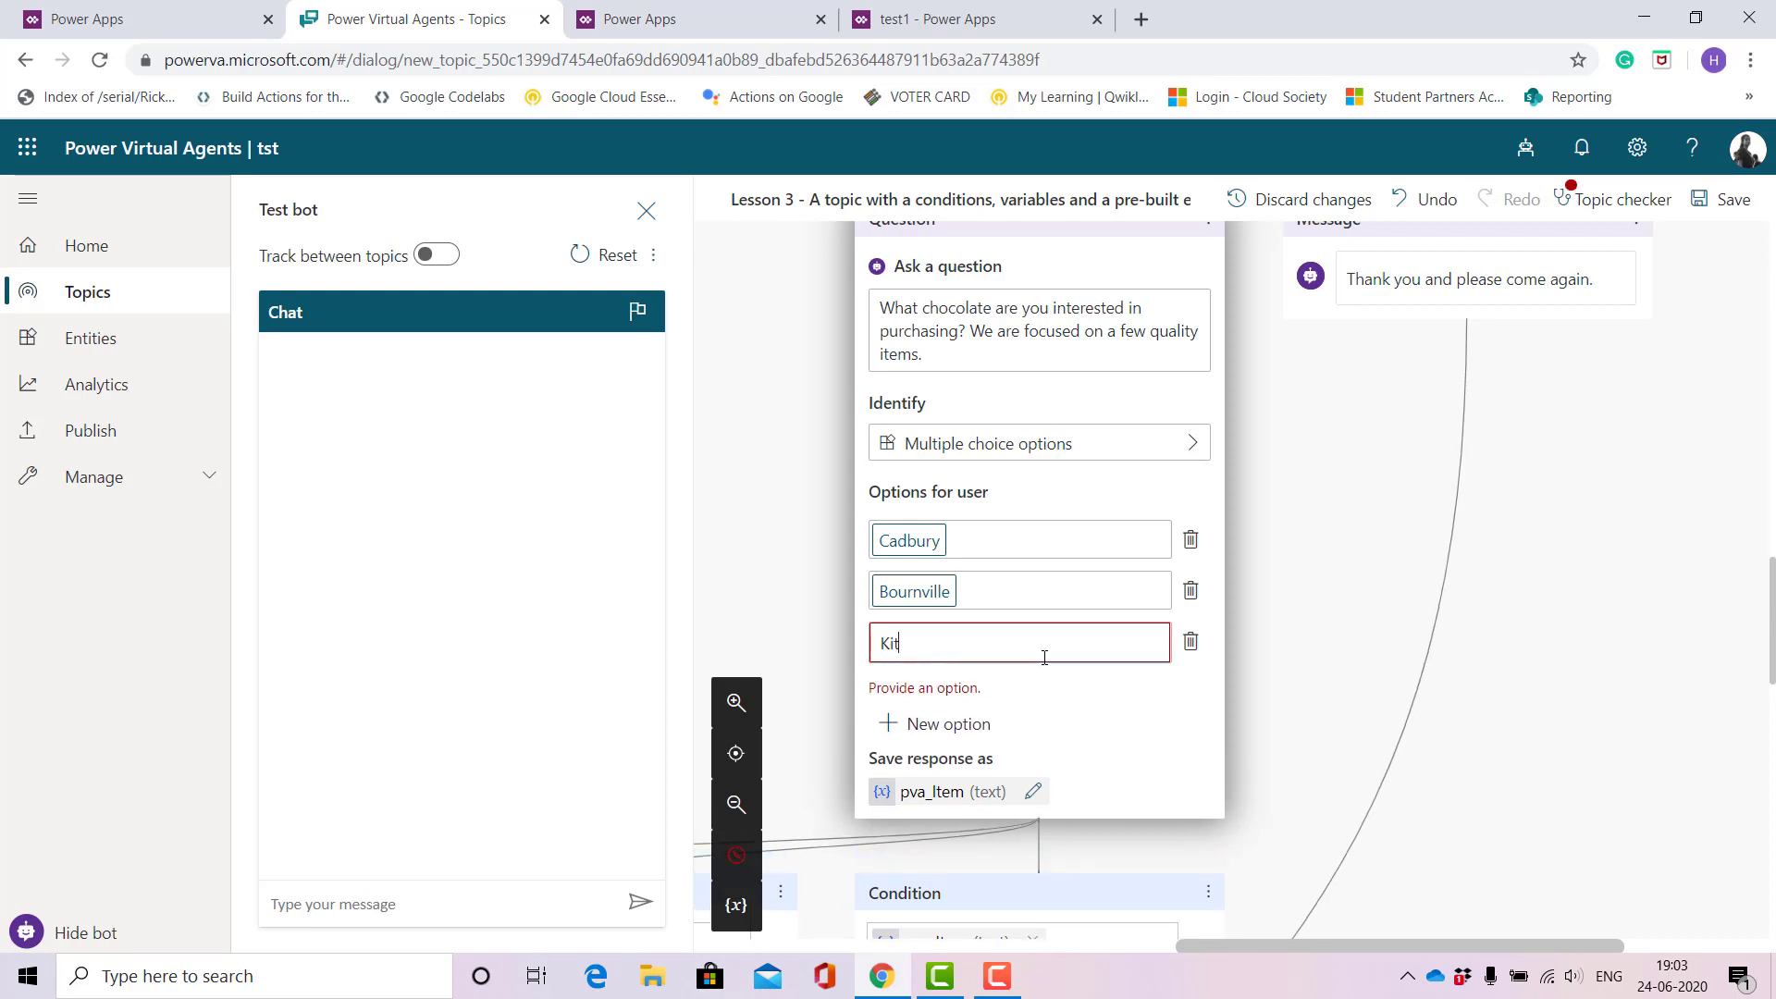
pyautogui.write('kat')
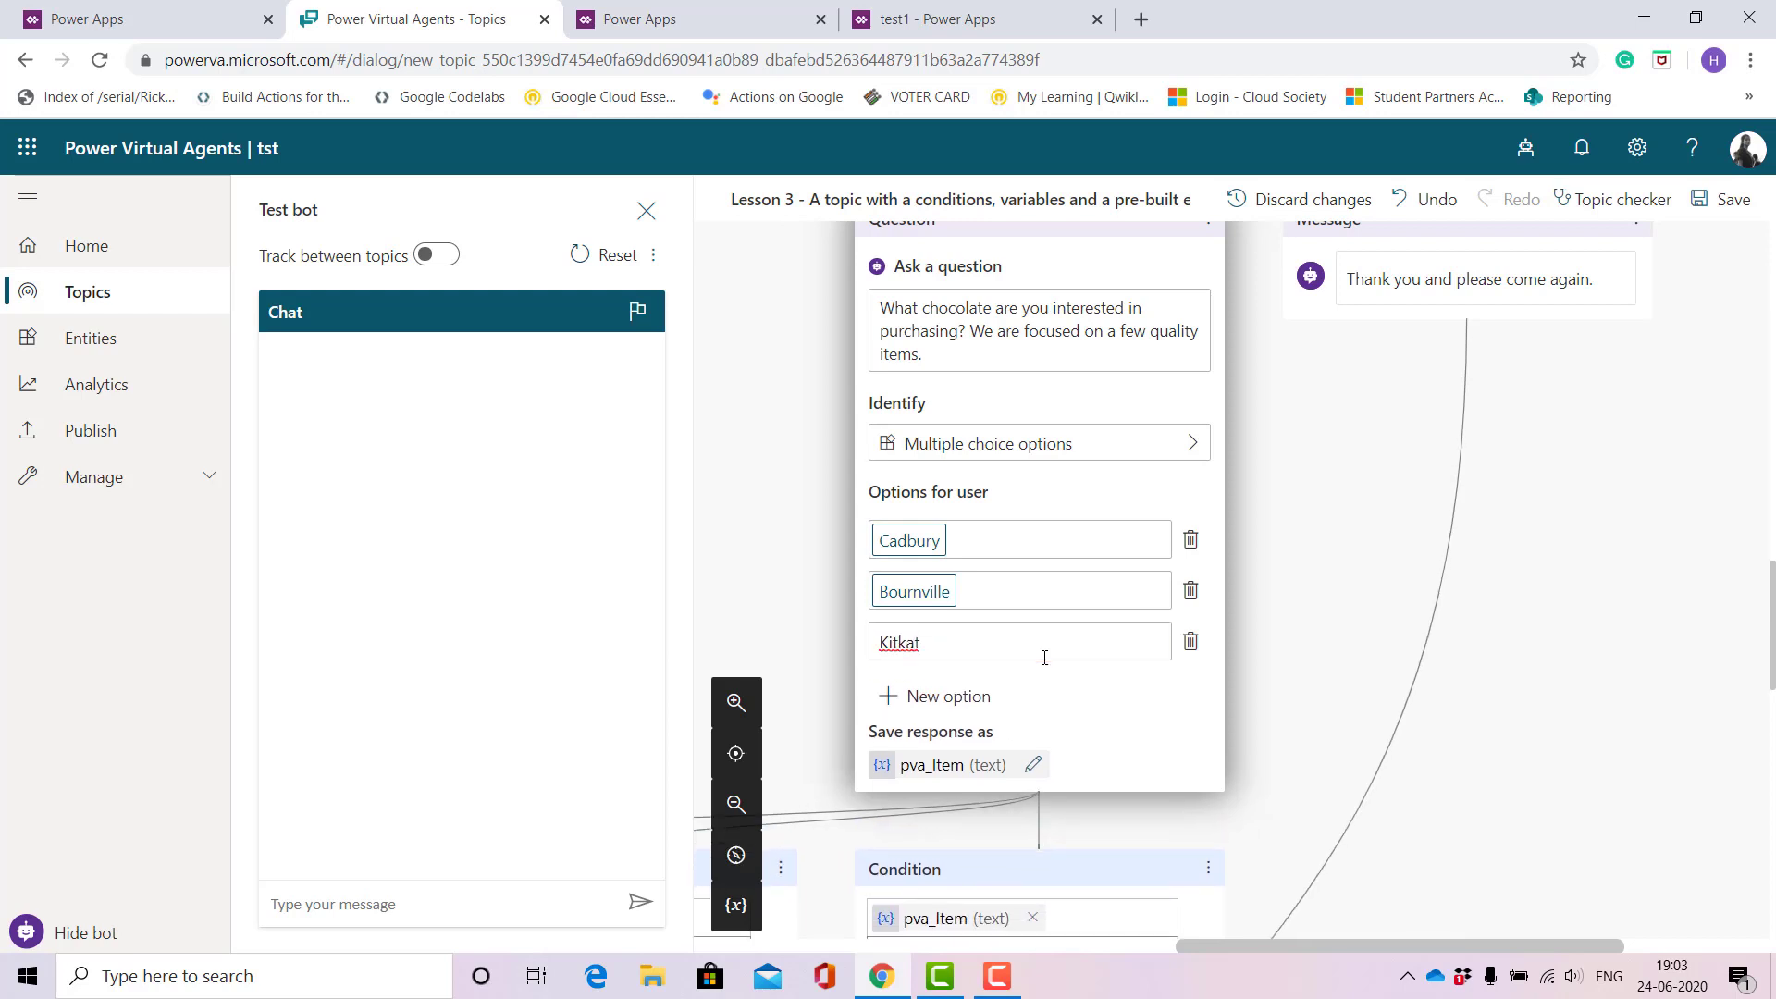
pyautogui.press('Return')
pyautogui.scroll(-3, 1317, 832)
# Remove the desktop publisher and road warrior wording from the Cadbury and Bournville replies
pyautogui.moveTo(1327, 949); pyautogui.dragTo(978, 918)
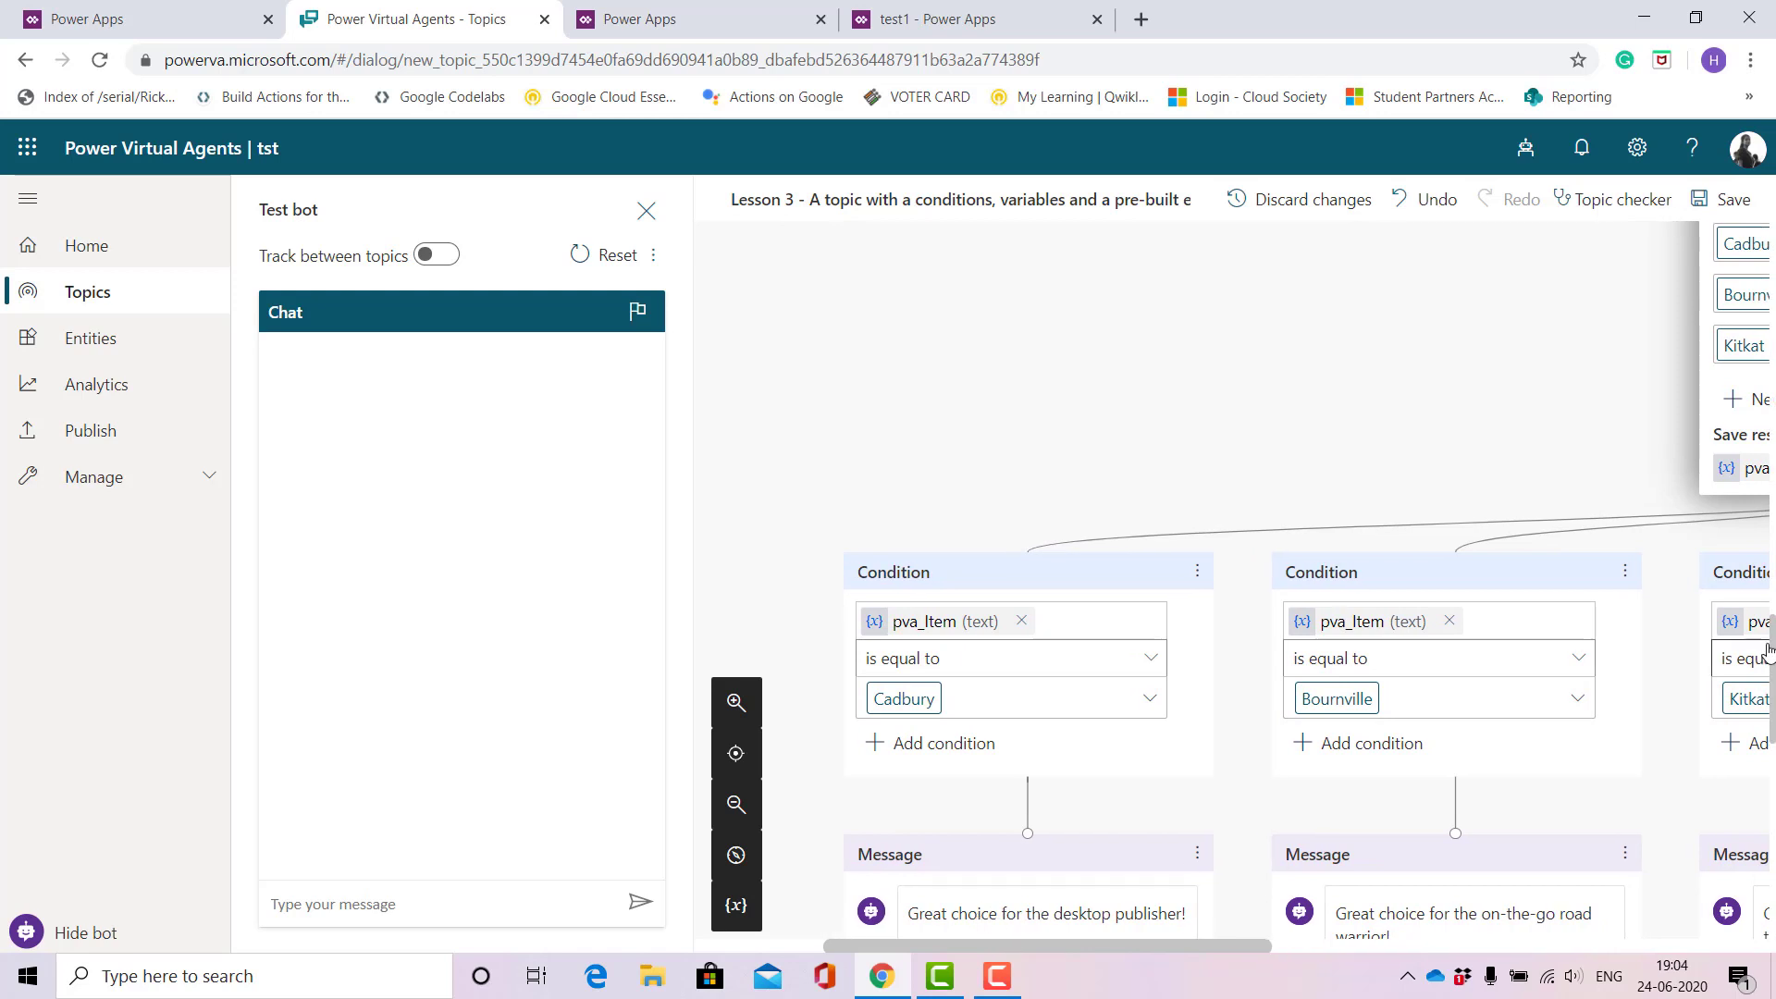
pyautogui.moveTo(1770, 659); pyautogui.dragTo(1771, 696)
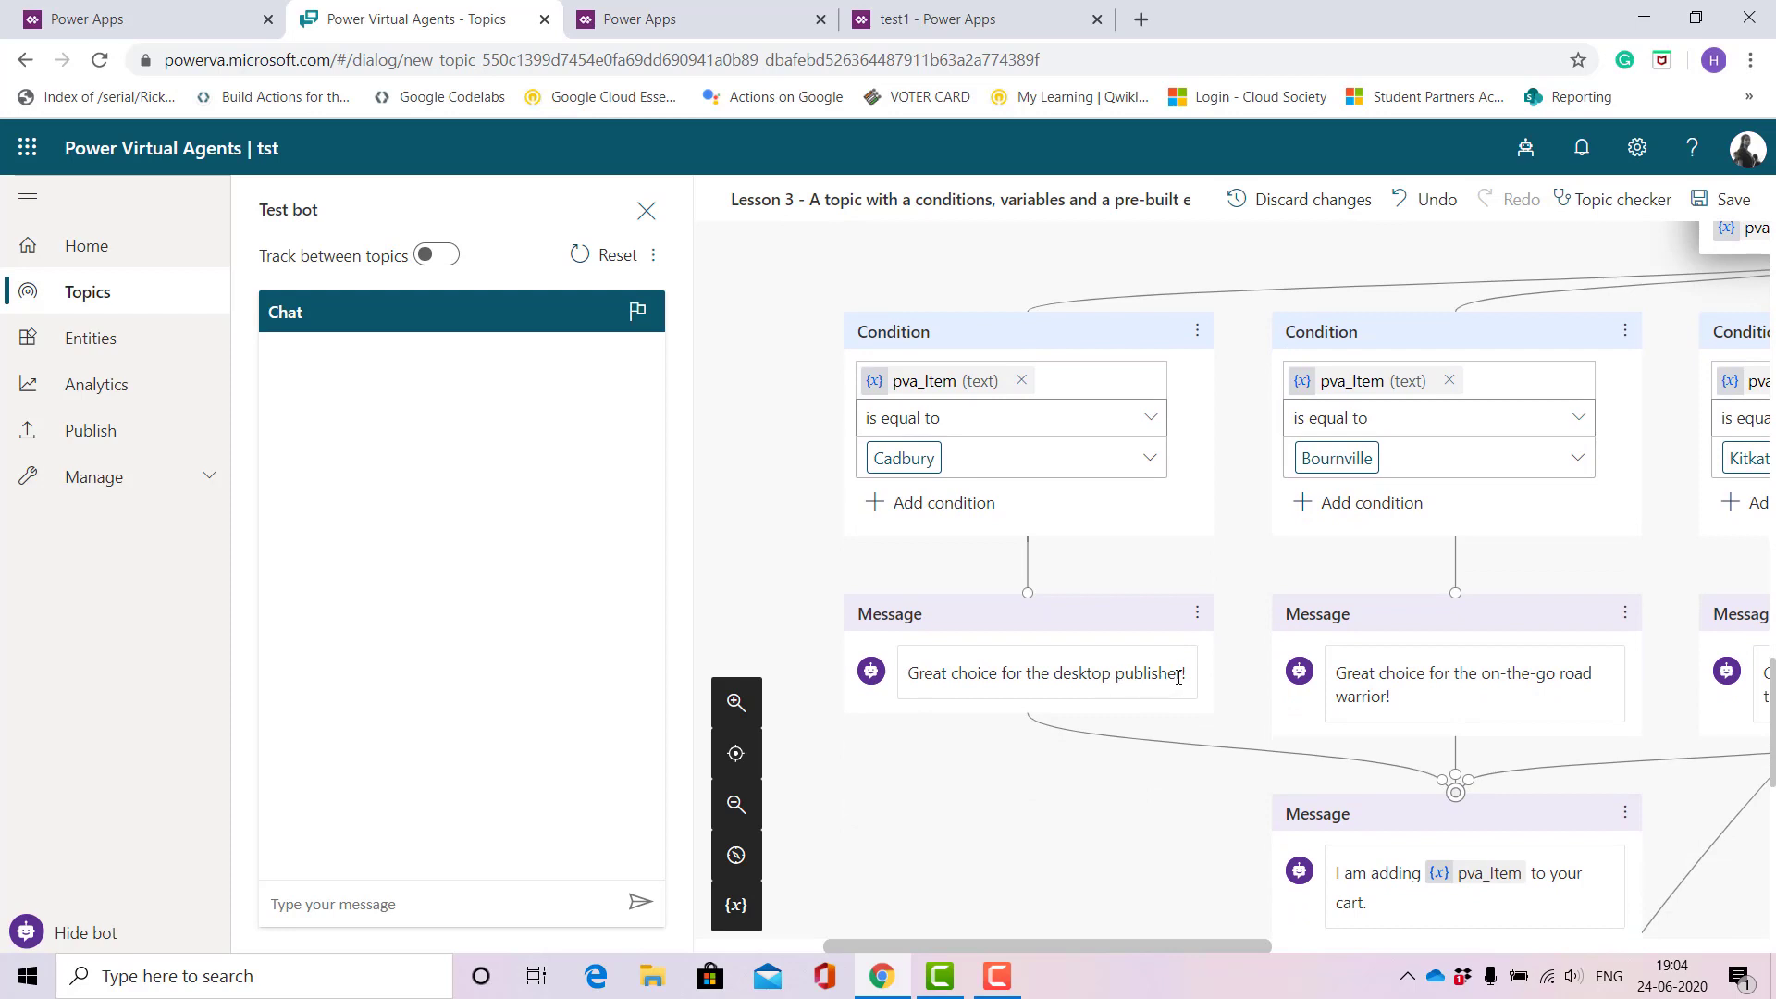
pyautogui.moveTo(1183, 679); pyautogui.dragTo(1029, 676)
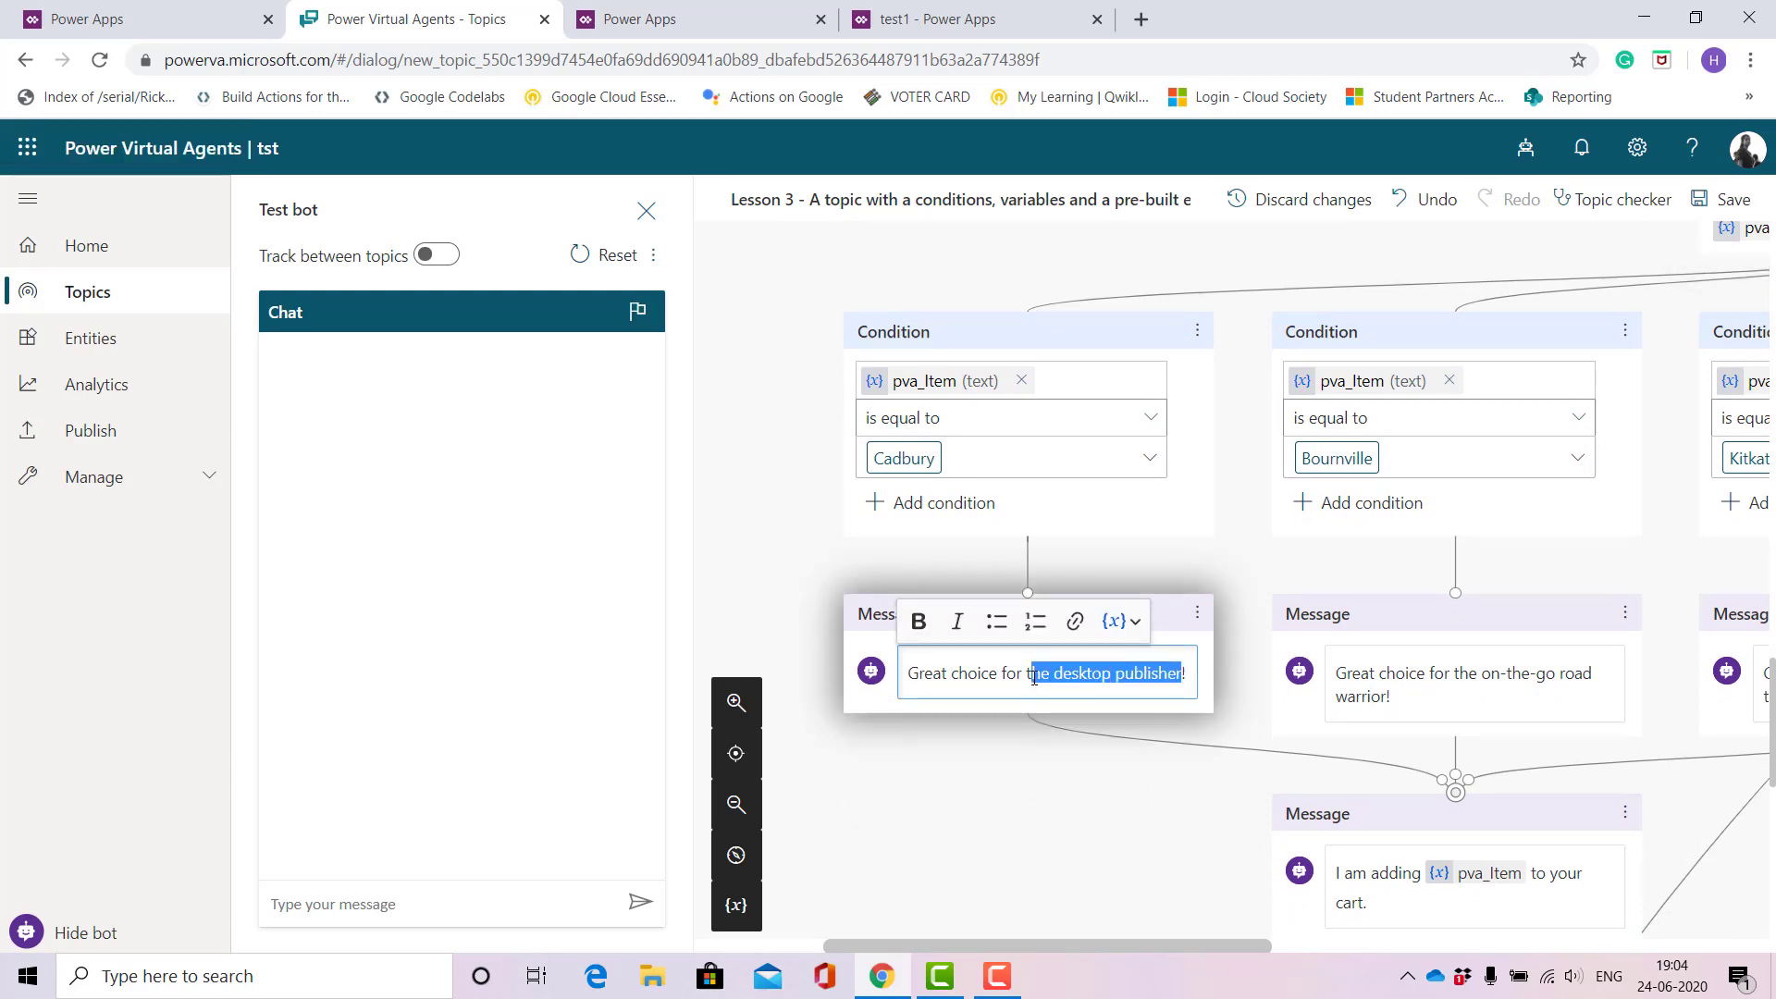
pyautogui.press('BackSpace')
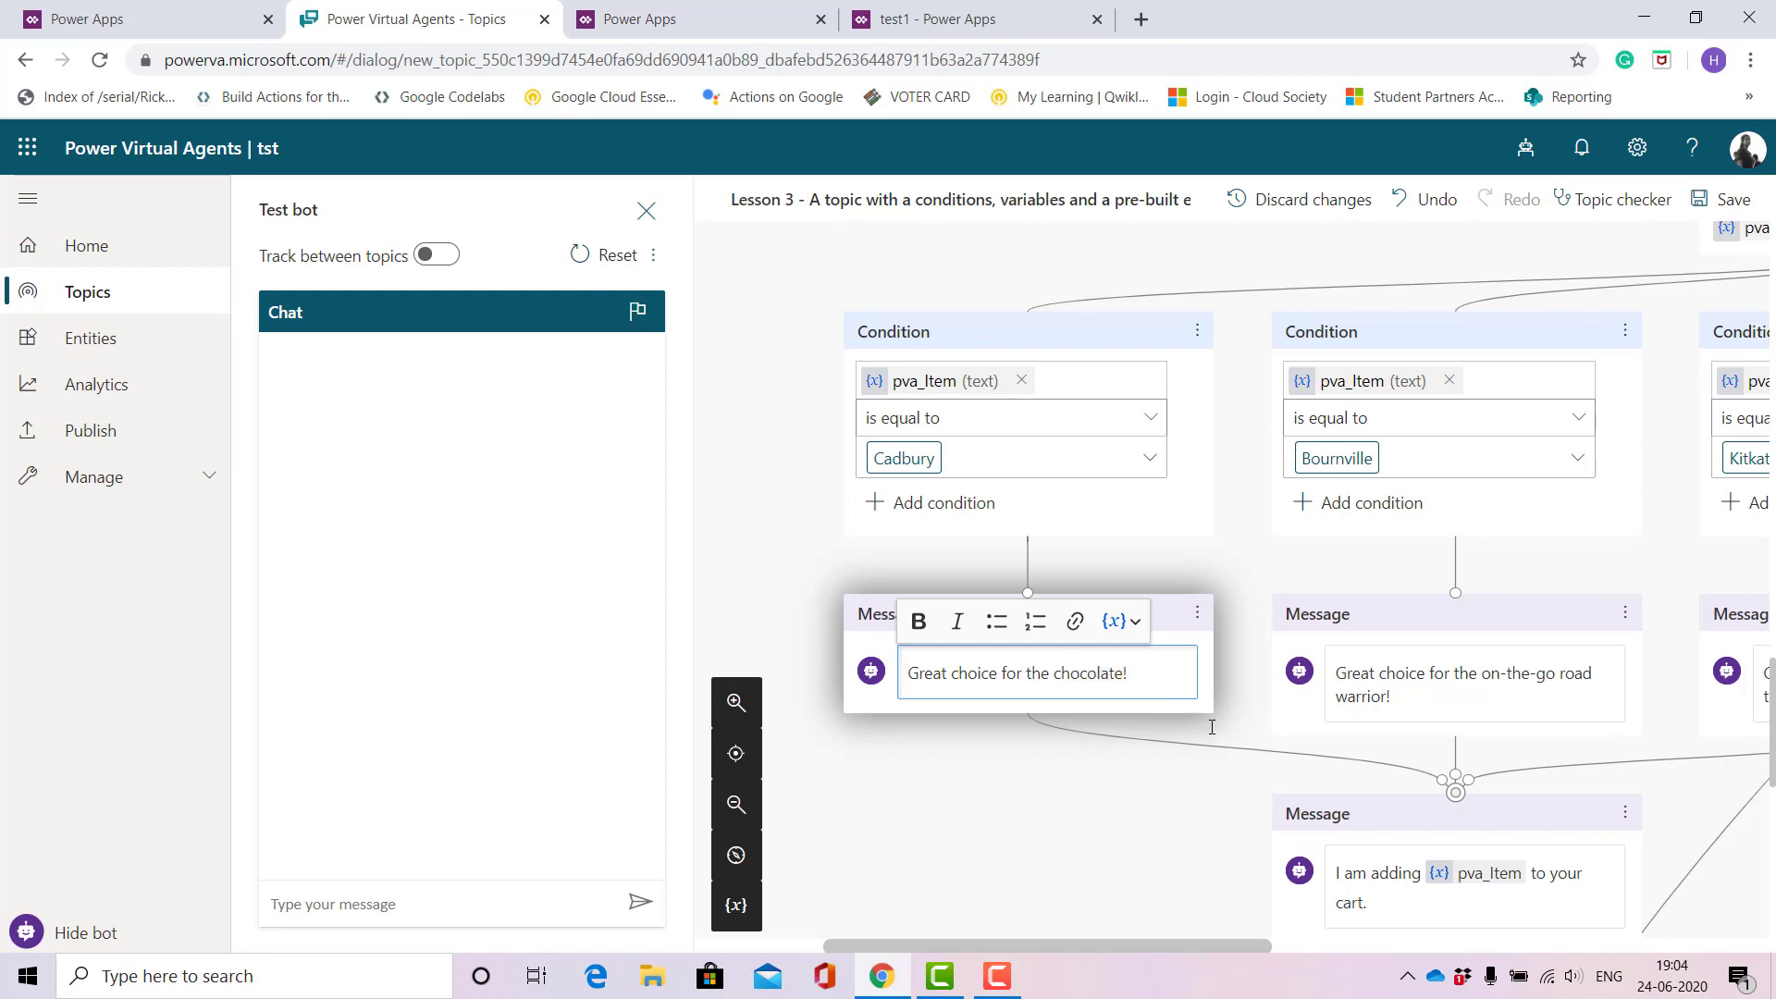
pyautogui.moveTo(1157, 947); pyautogui.dragTo(1358, 966)
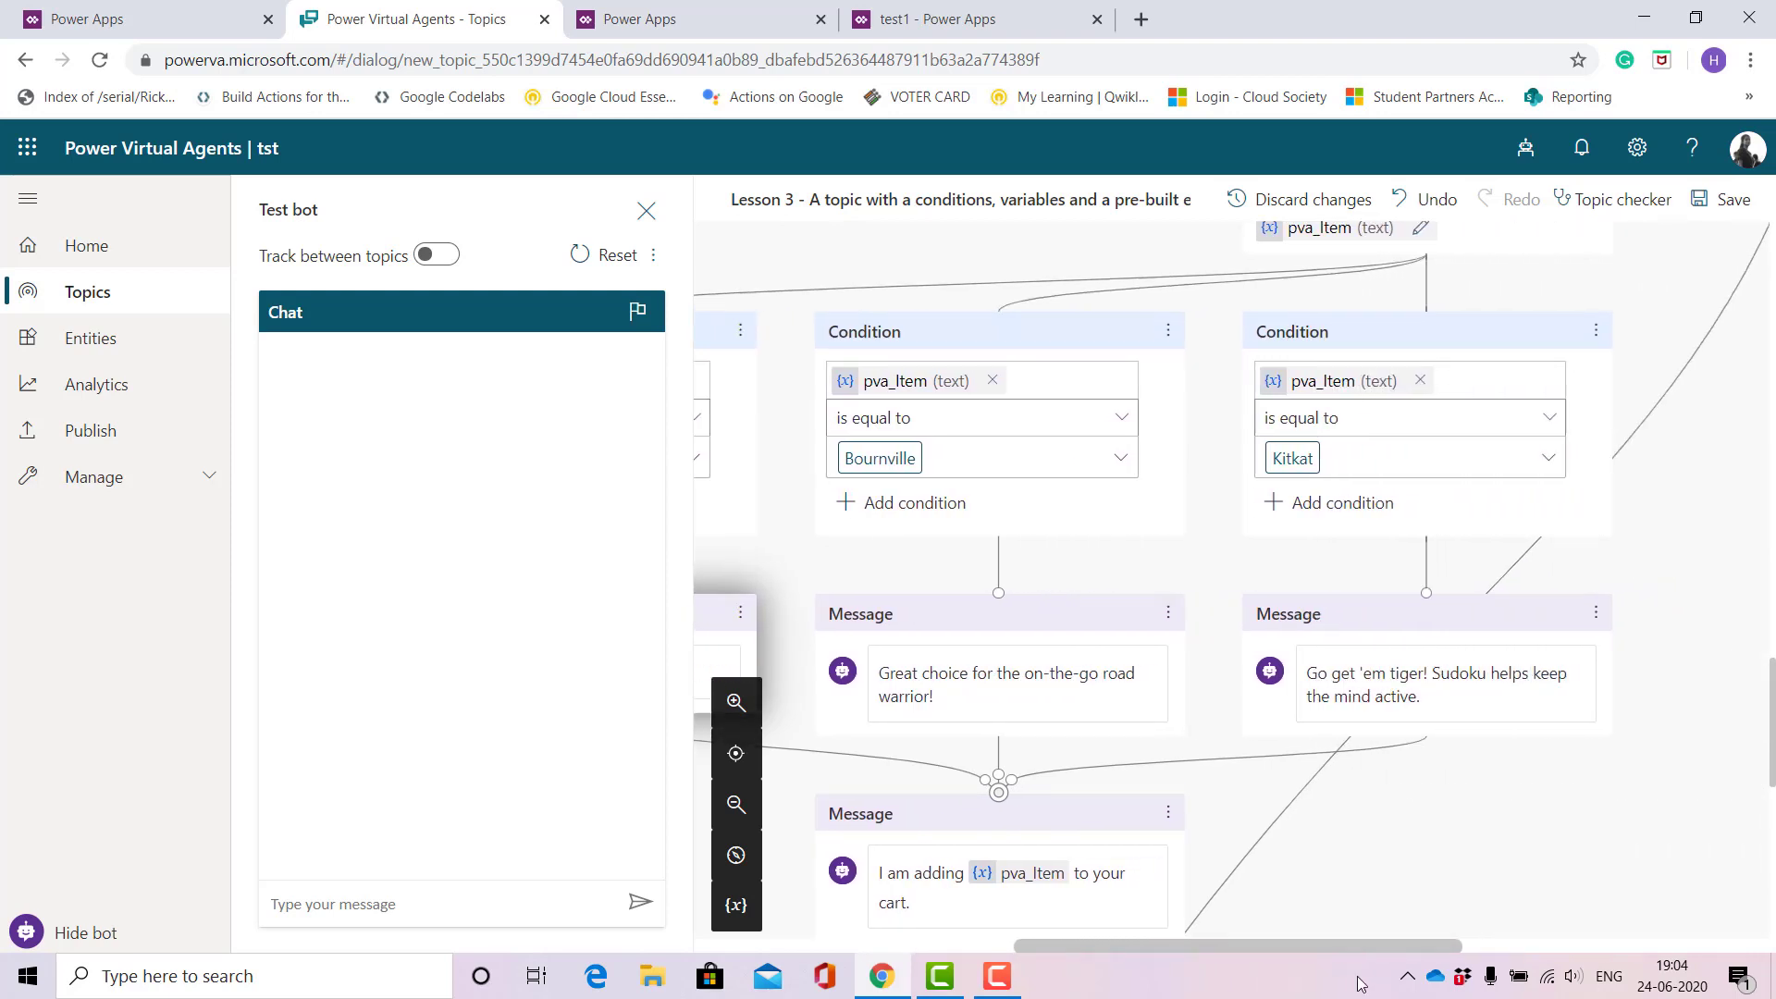
pyautogui.click(959, 670)
pyautogui.moveTo(955, 672); pyautogui.dragTo(980, 695)
pyautogui.write('f')
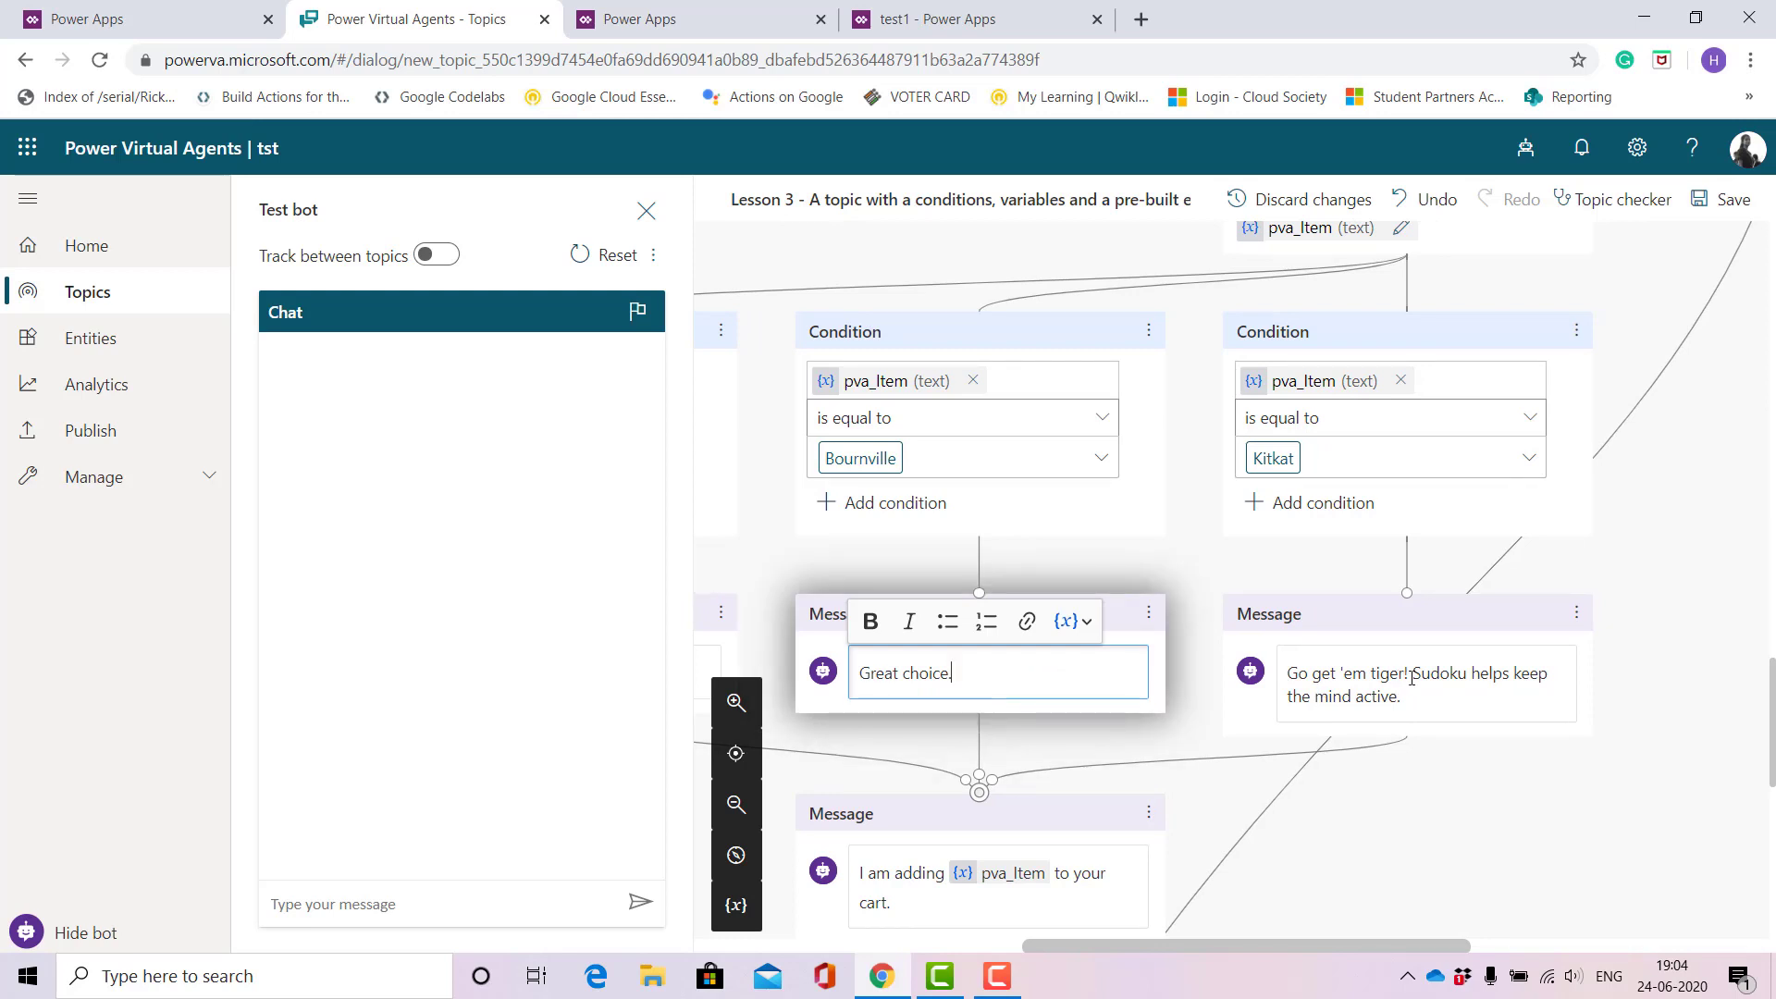
# Delete the Sudoku sentence from the Kitkat branch reply
pyautogui.moveTo(1415, 678); pyautogui.dragTo(1427, 703)
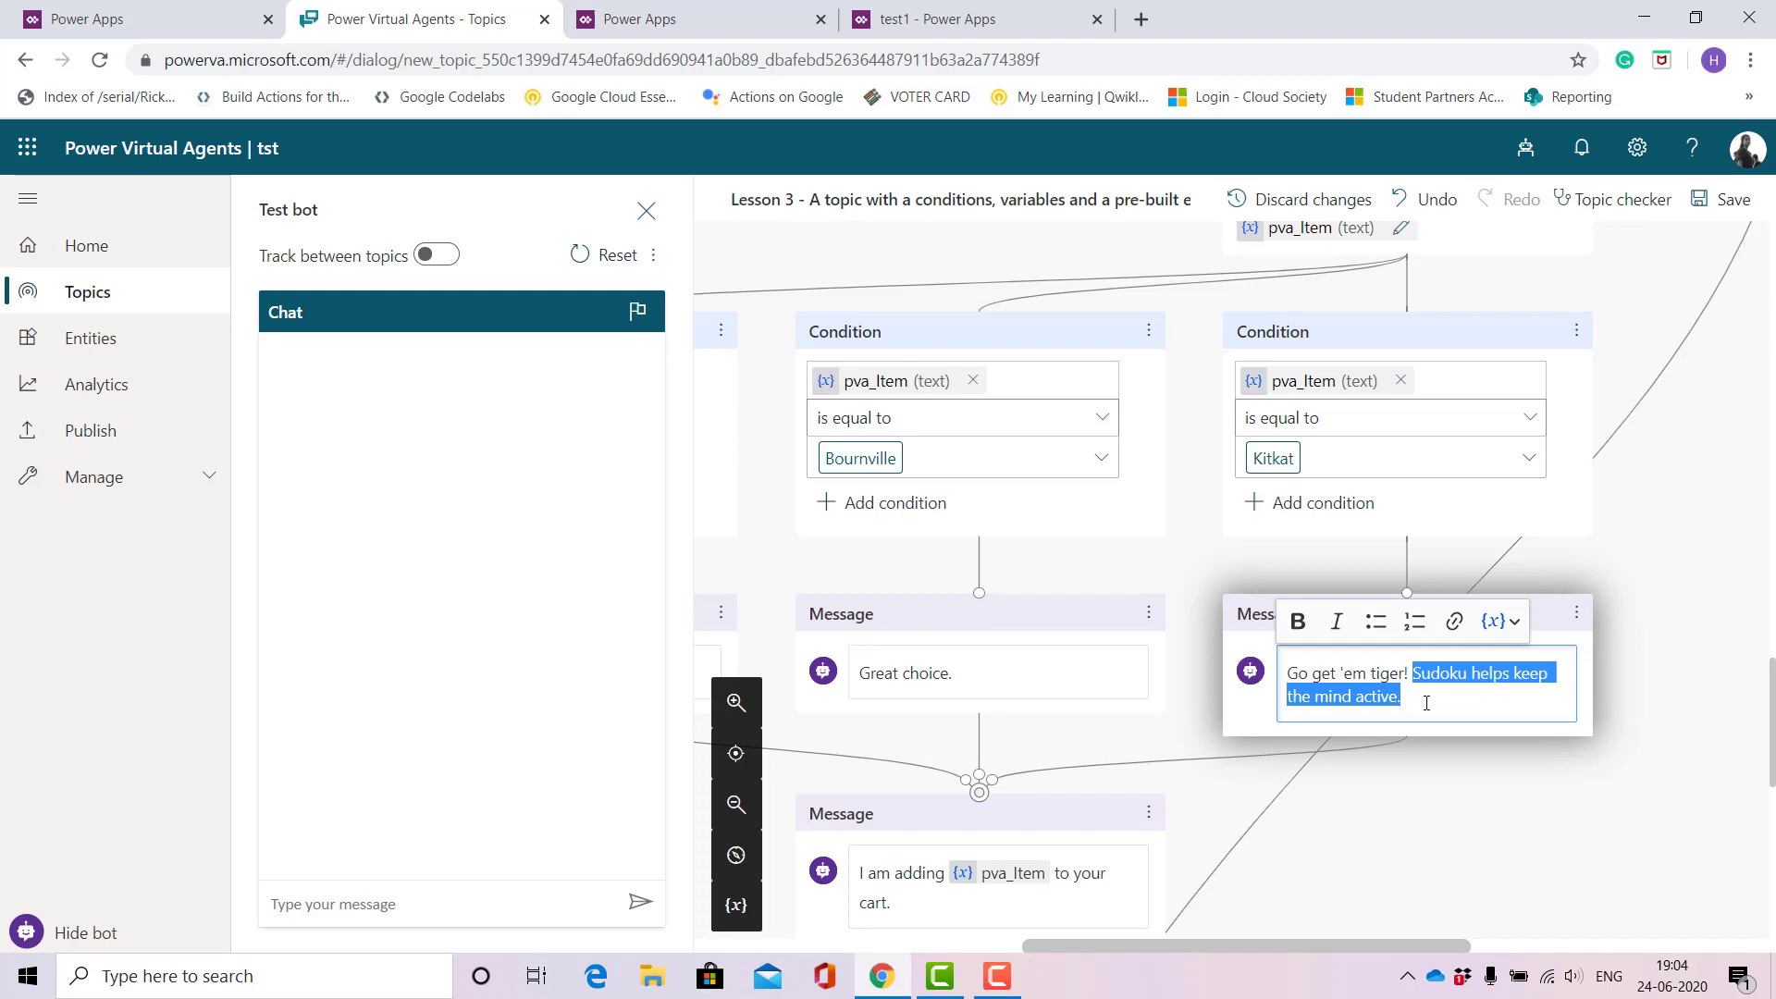
pyautogui.press('BackSpace')
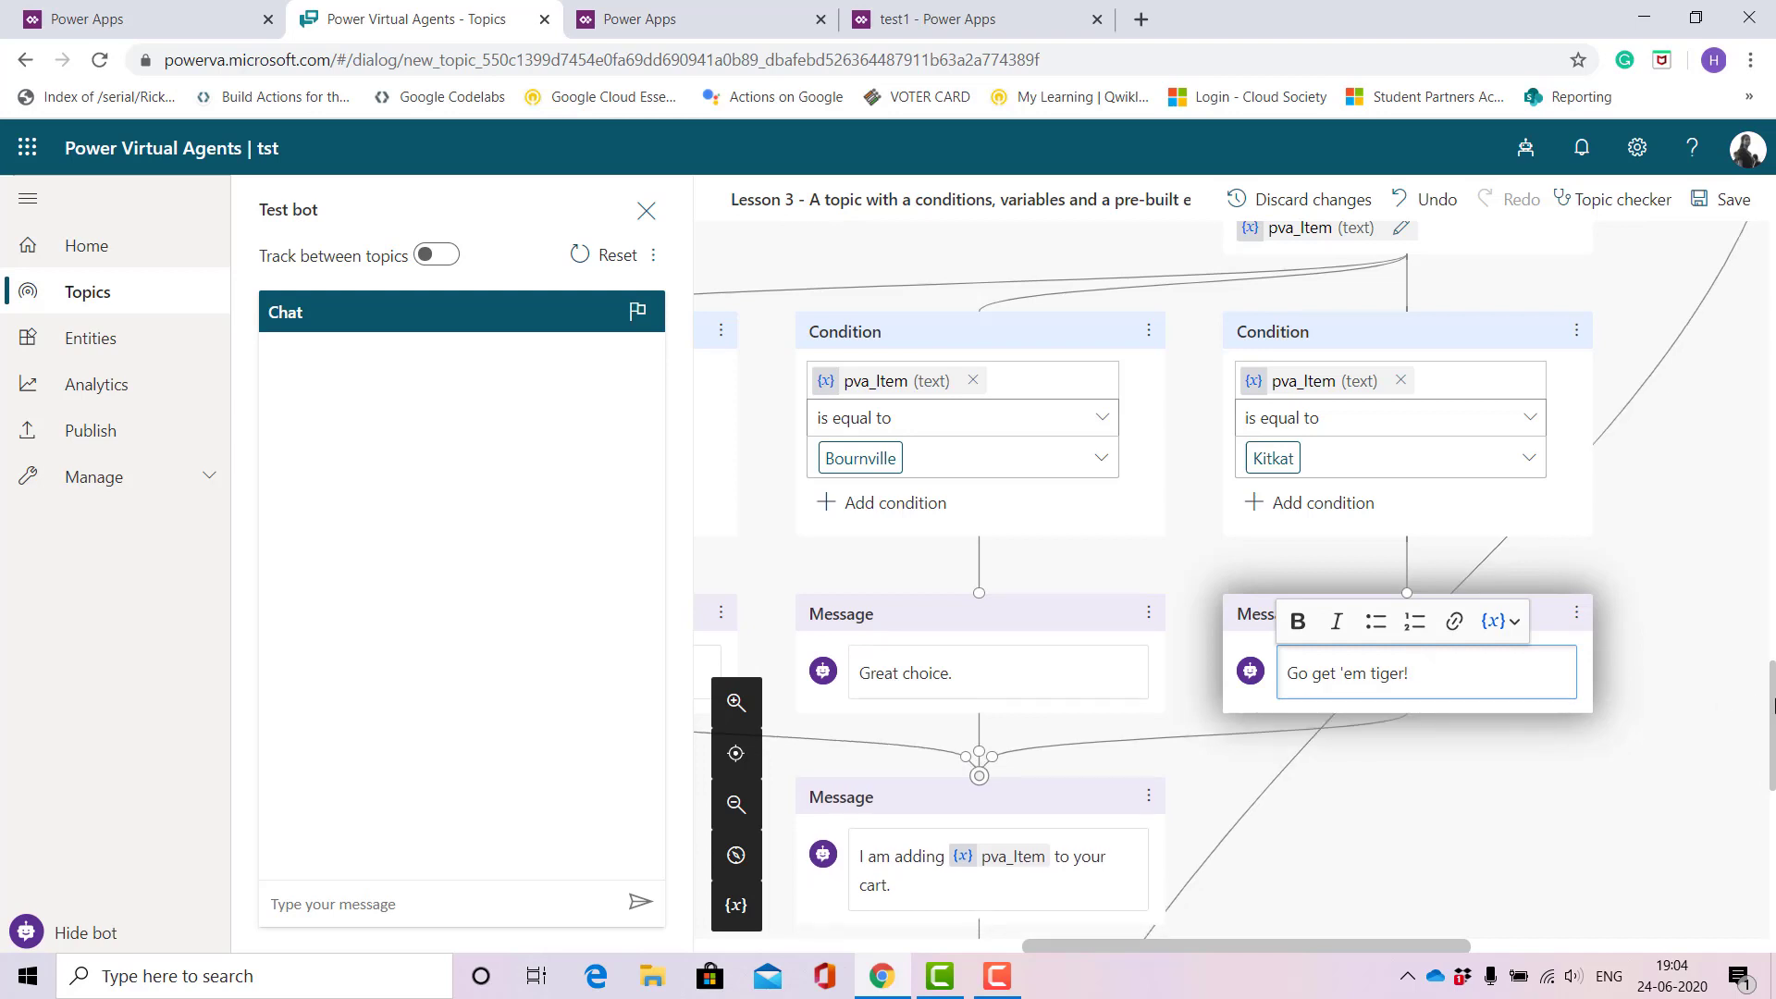
pyautogui.scroll(-3, 1427, 920)
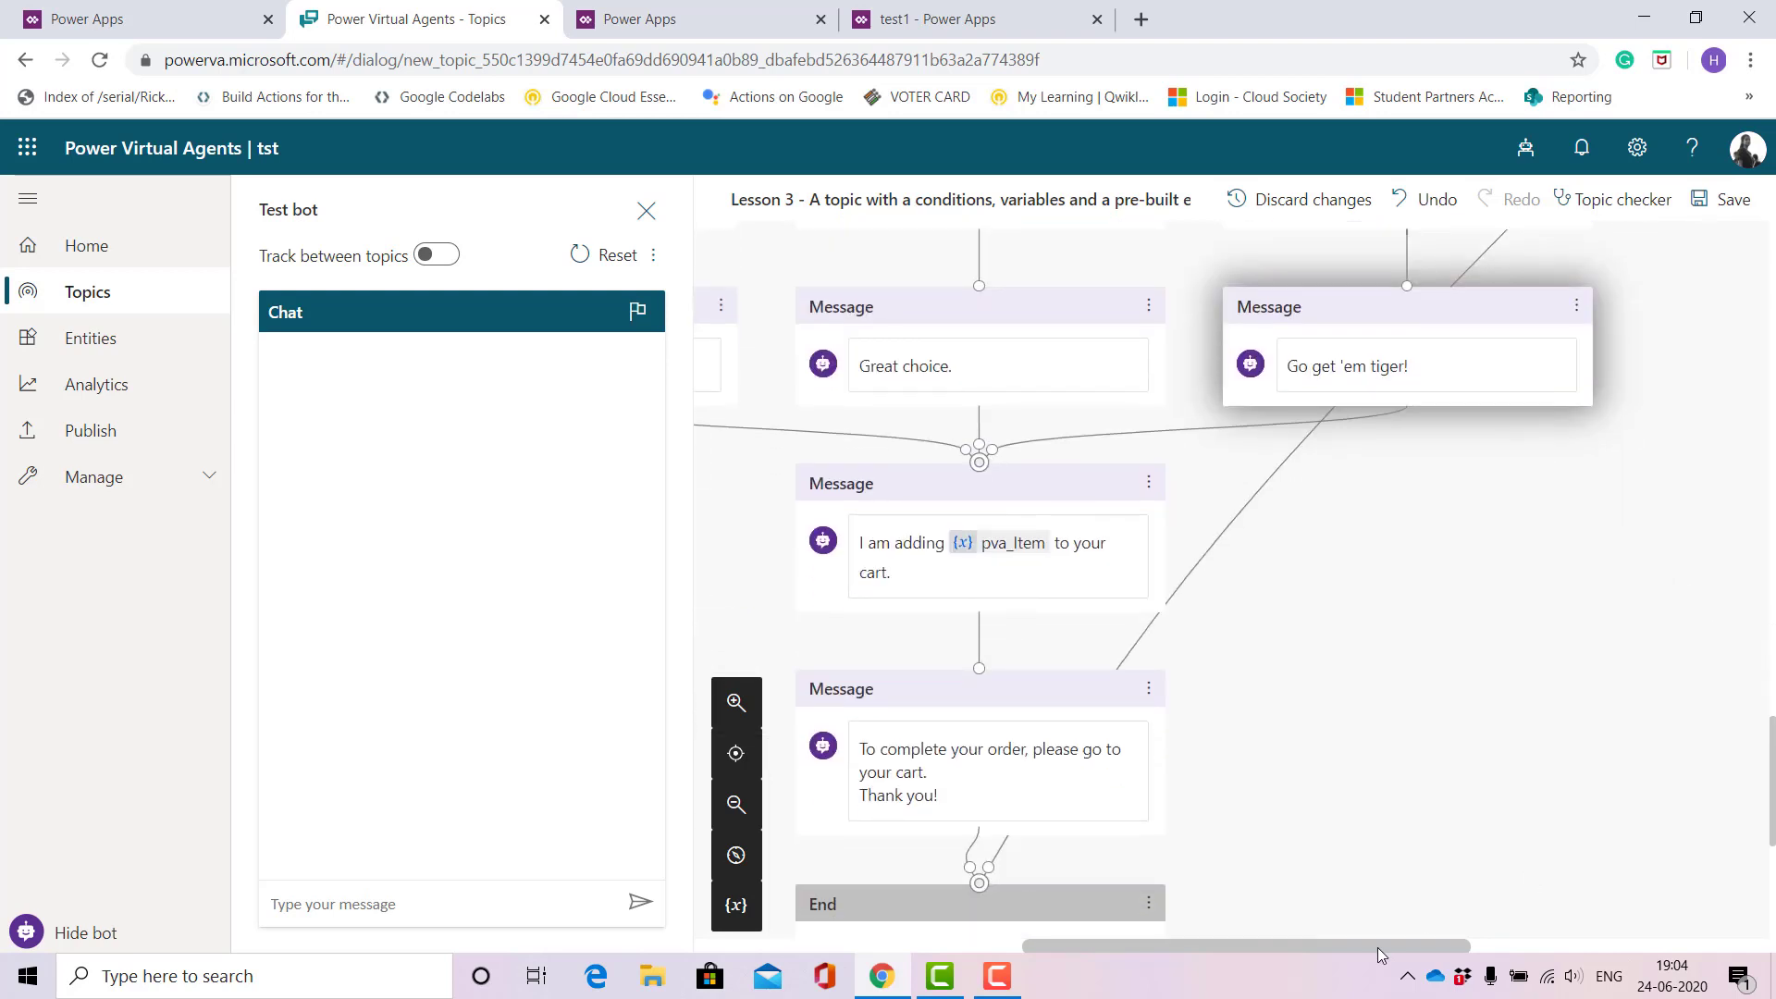
pyautogui.moveTo(1378, 947); pyautogui.dragTo(1293, 946)
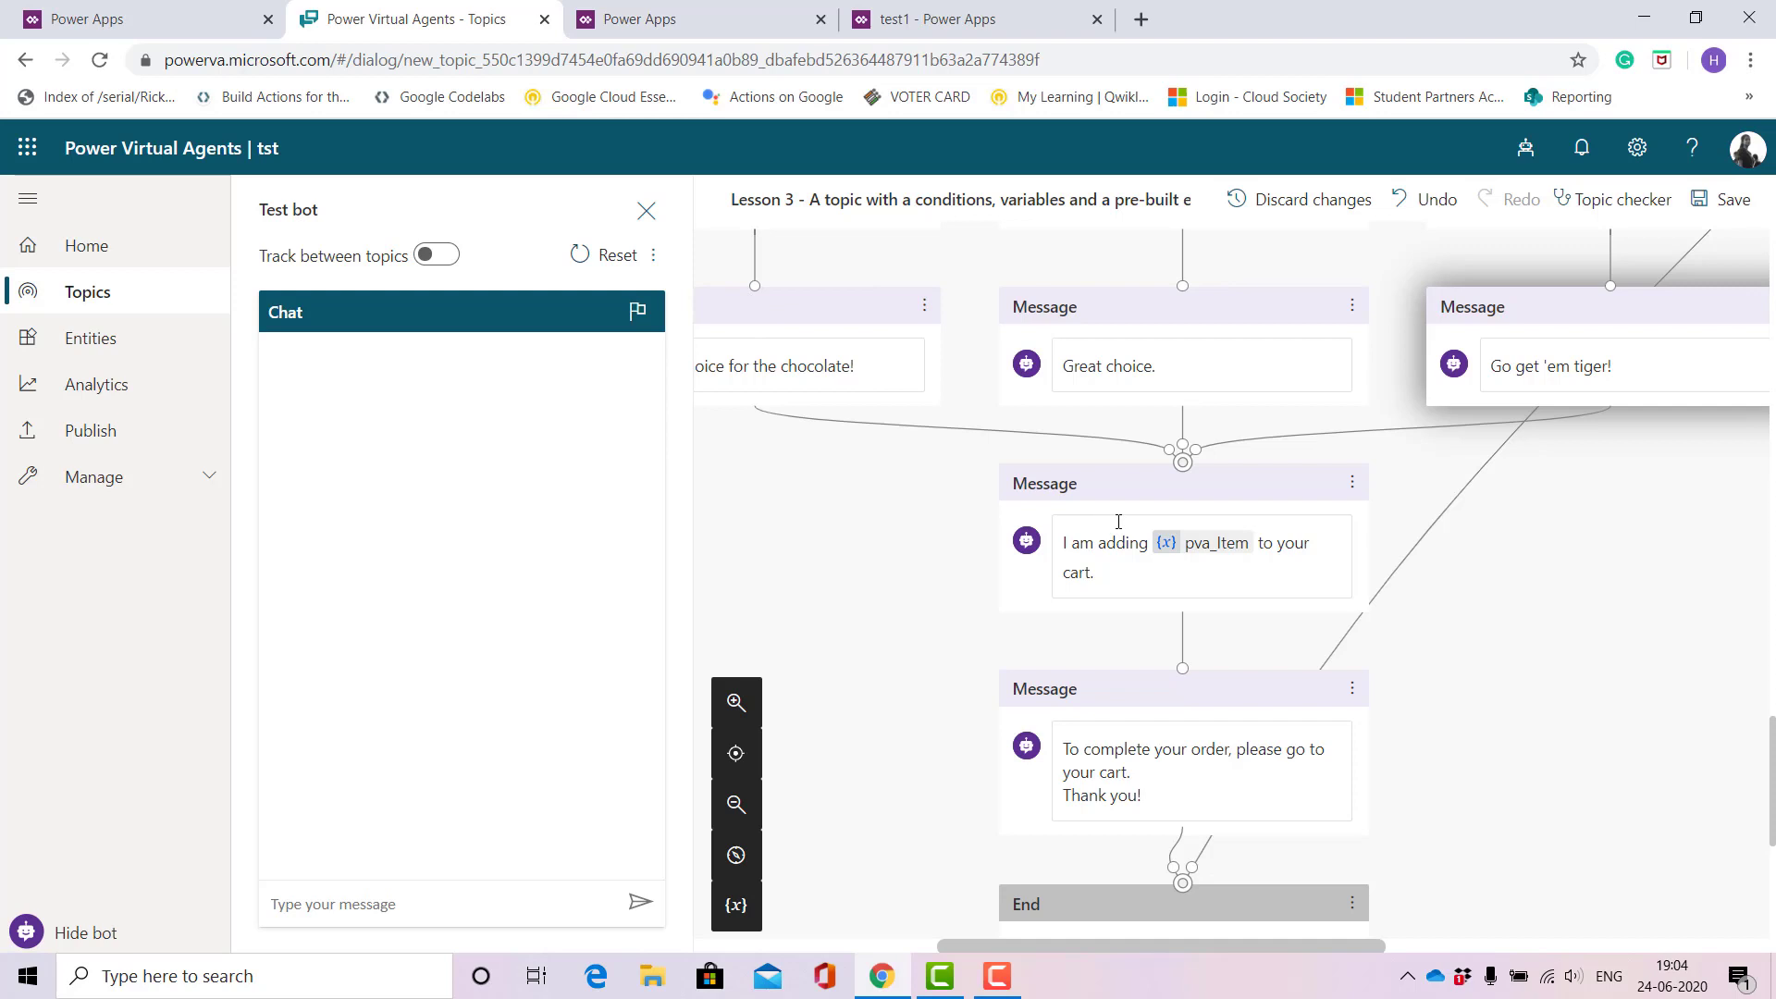
# Make the cart message read 'I am adding pva_Item to your cart.' without 'Great!'
pyautogui.click(1063, 542)
pyautogui.write('Great')
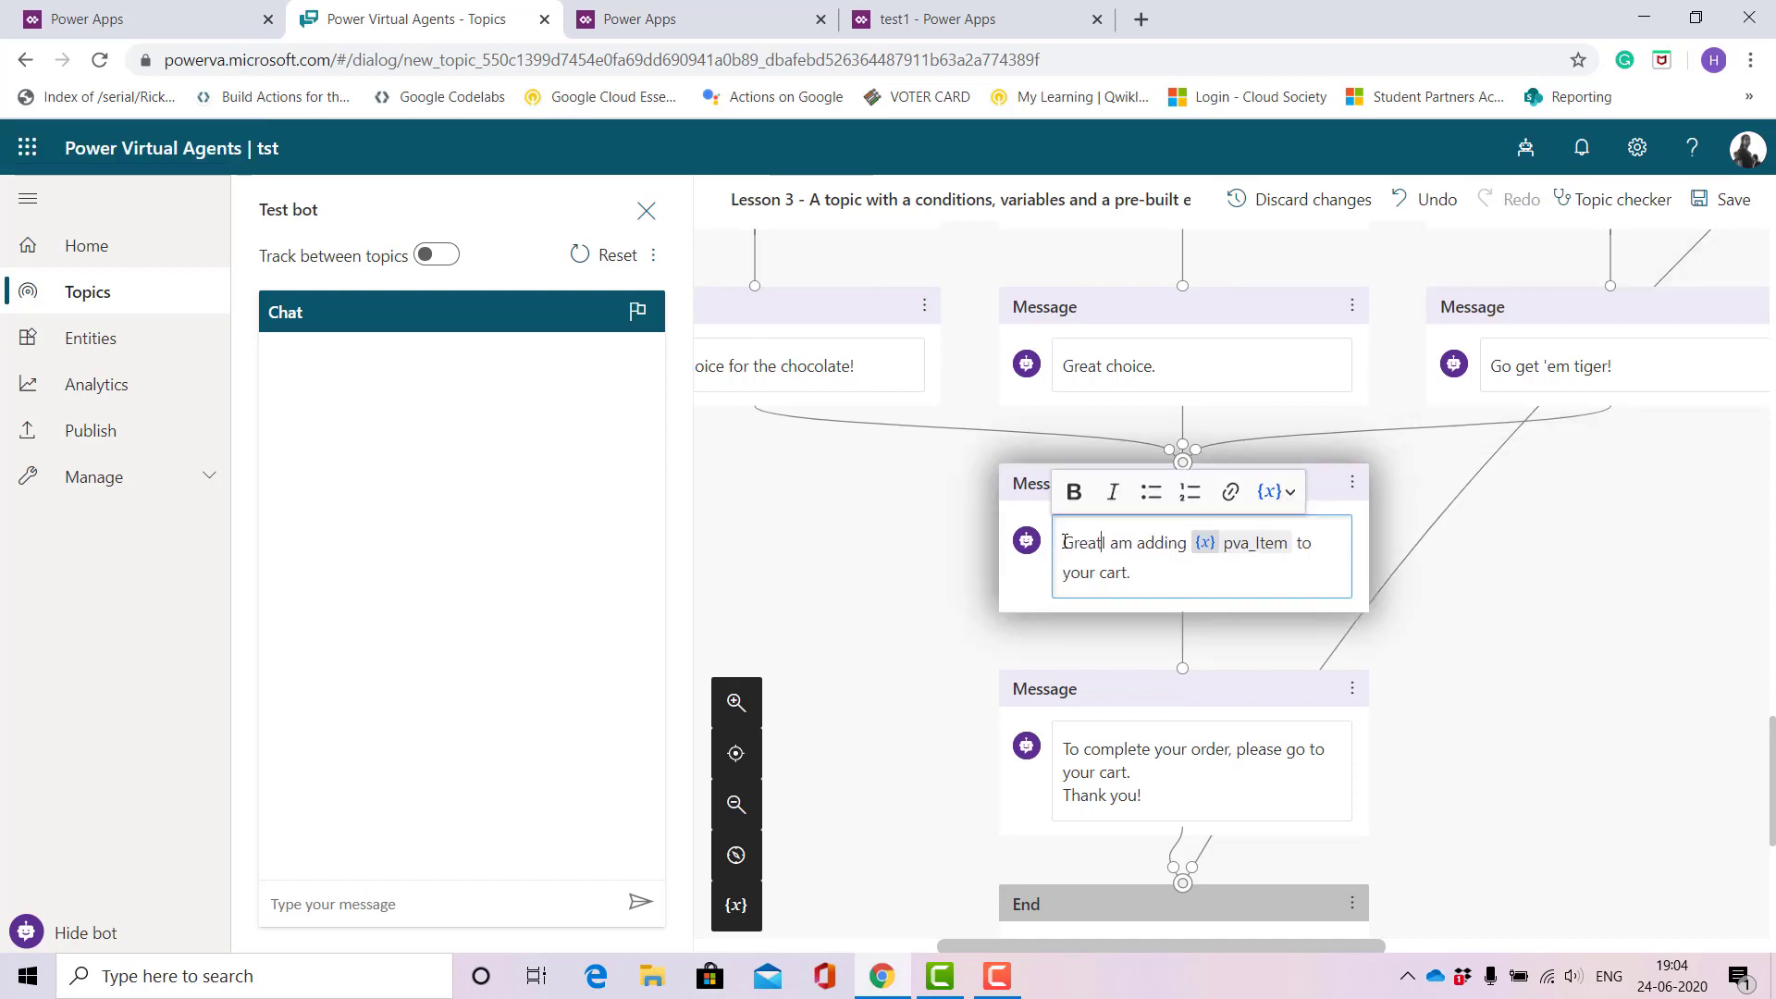
pyautogui.write('!')
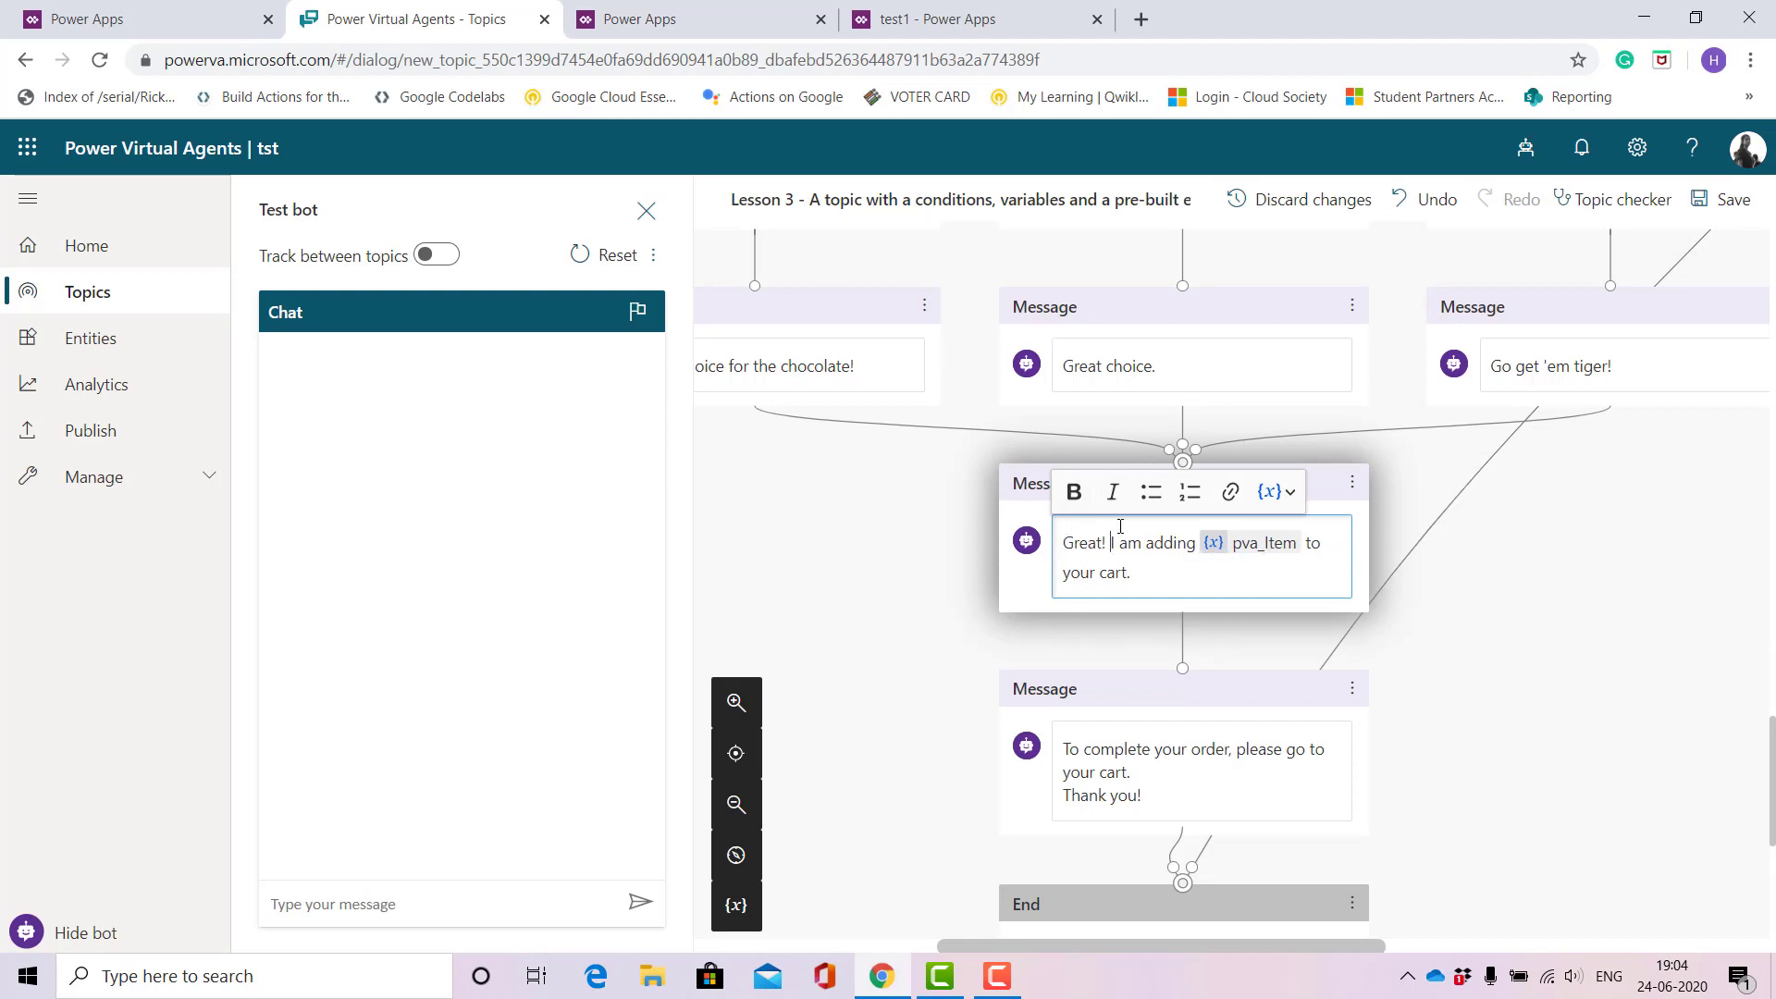
pyautogui.press('BackSpace')
pyautogui.press('BackSpace')
pyautogui.press('BackSpace')
pyautogui.press('BackSpace')
pyautogui.press('BackSpace')
pyautogui.press('BackSpace')
pyautogui.press('BackSpace')
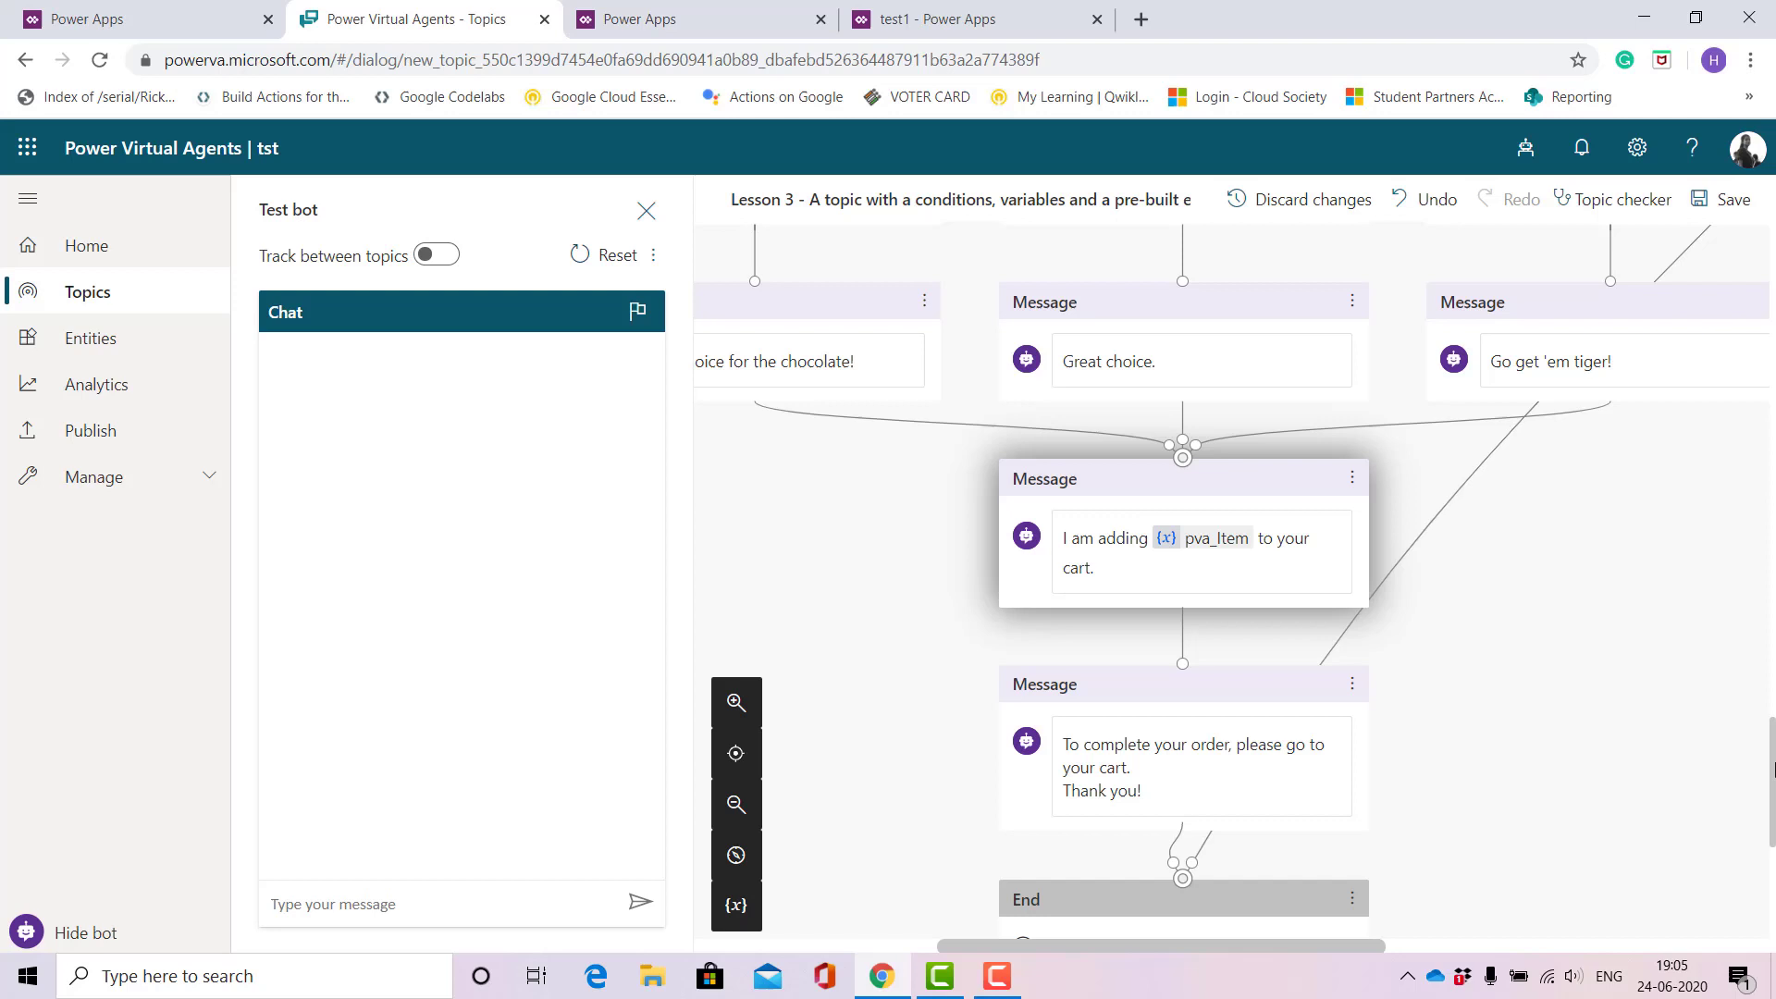
pyautogui.scroll(-3, 1182, 666)
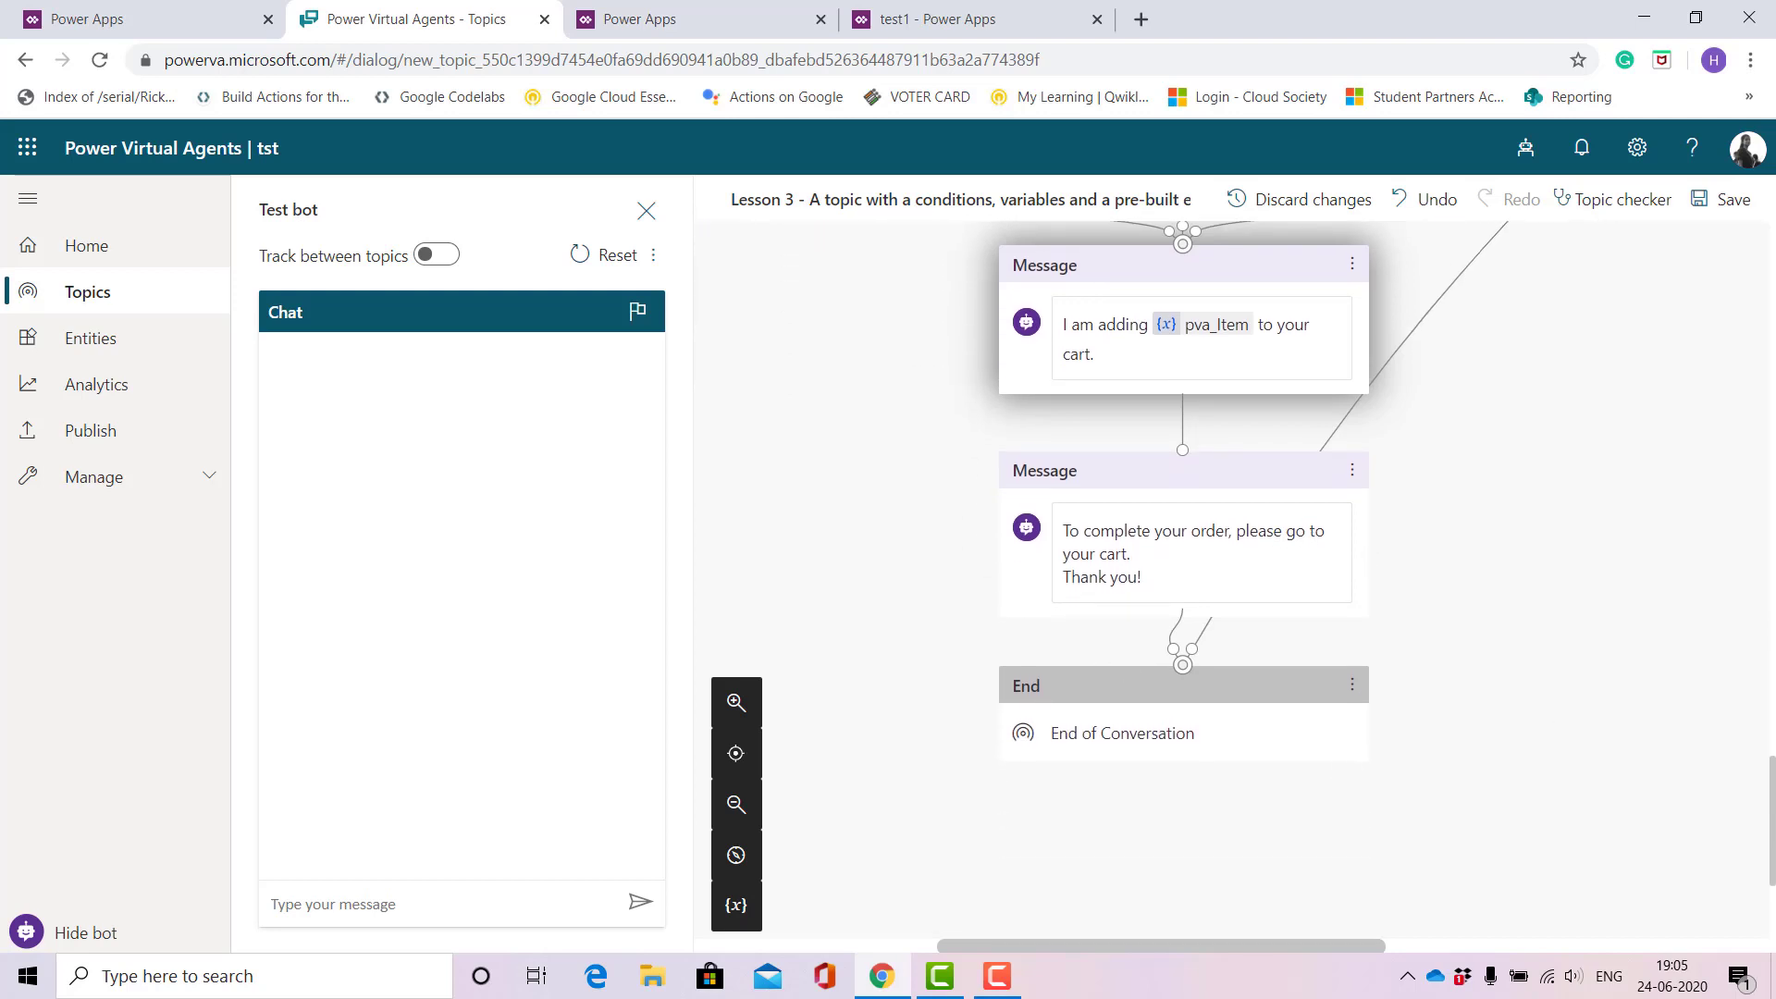
pyautogui.moveTo(1772, 796); pyautogui.dragTo(1773, 467)
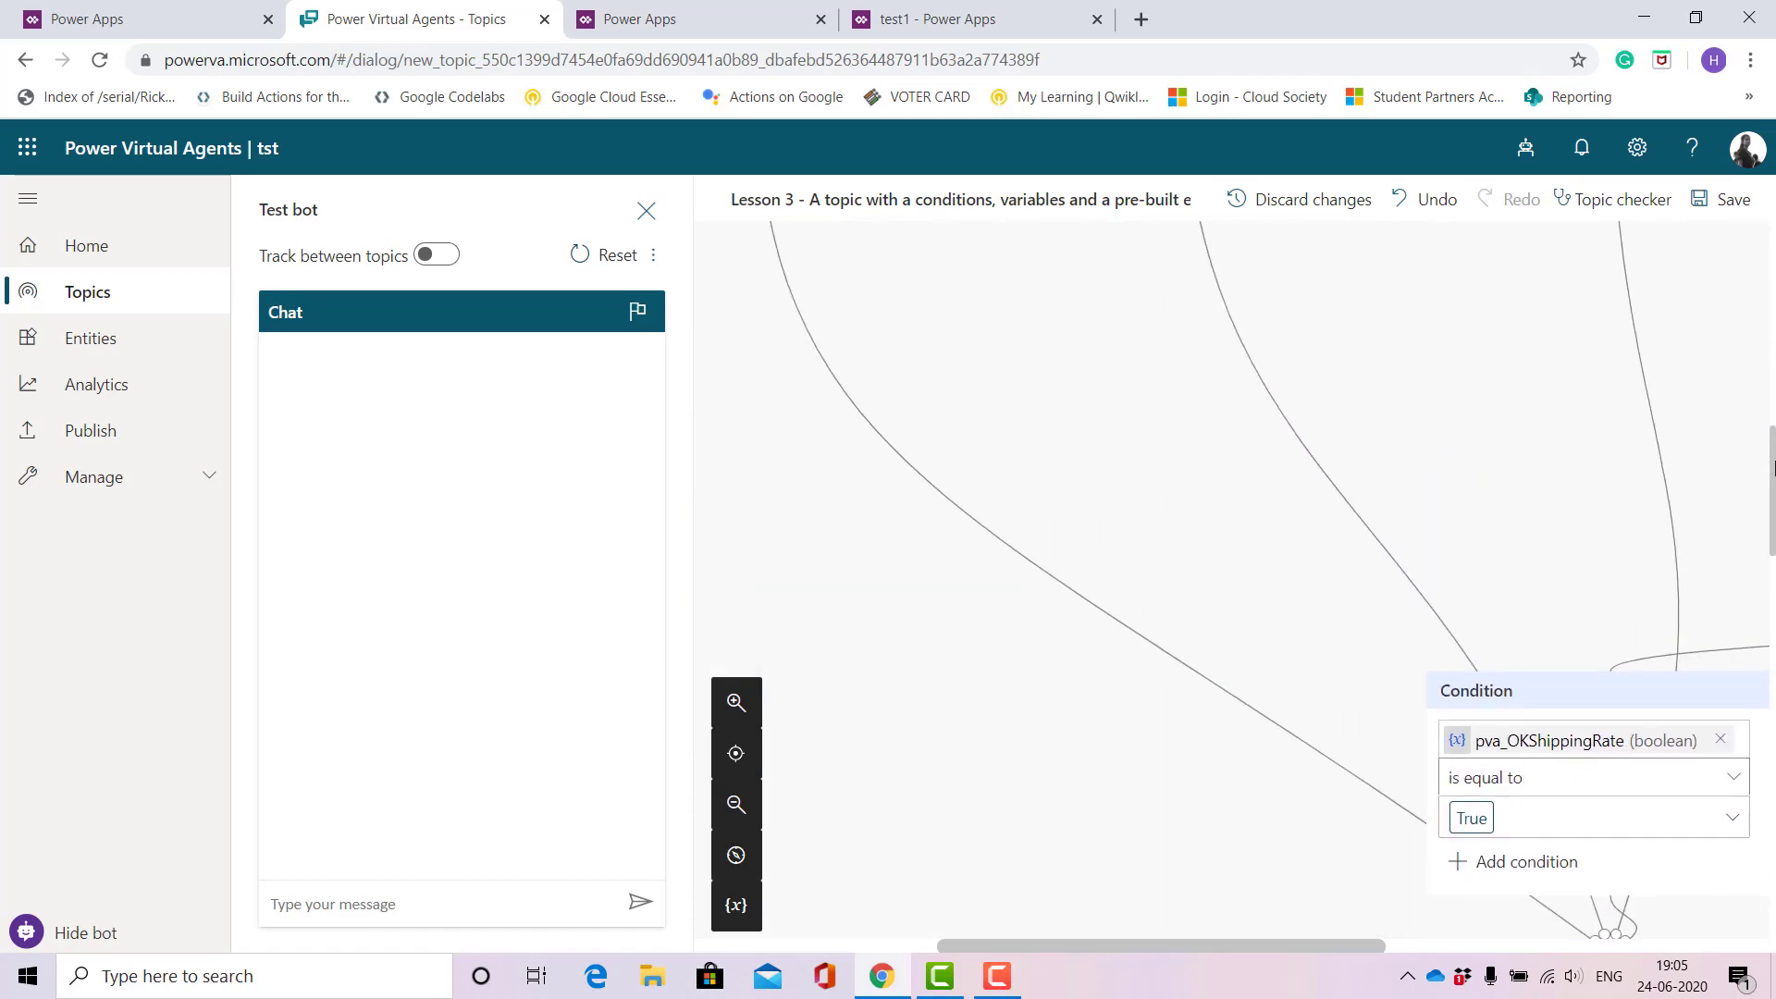
# Save the topic and copy its first trigger phrase, 'What more do you have?'
pyautogui.click(1730, 213)
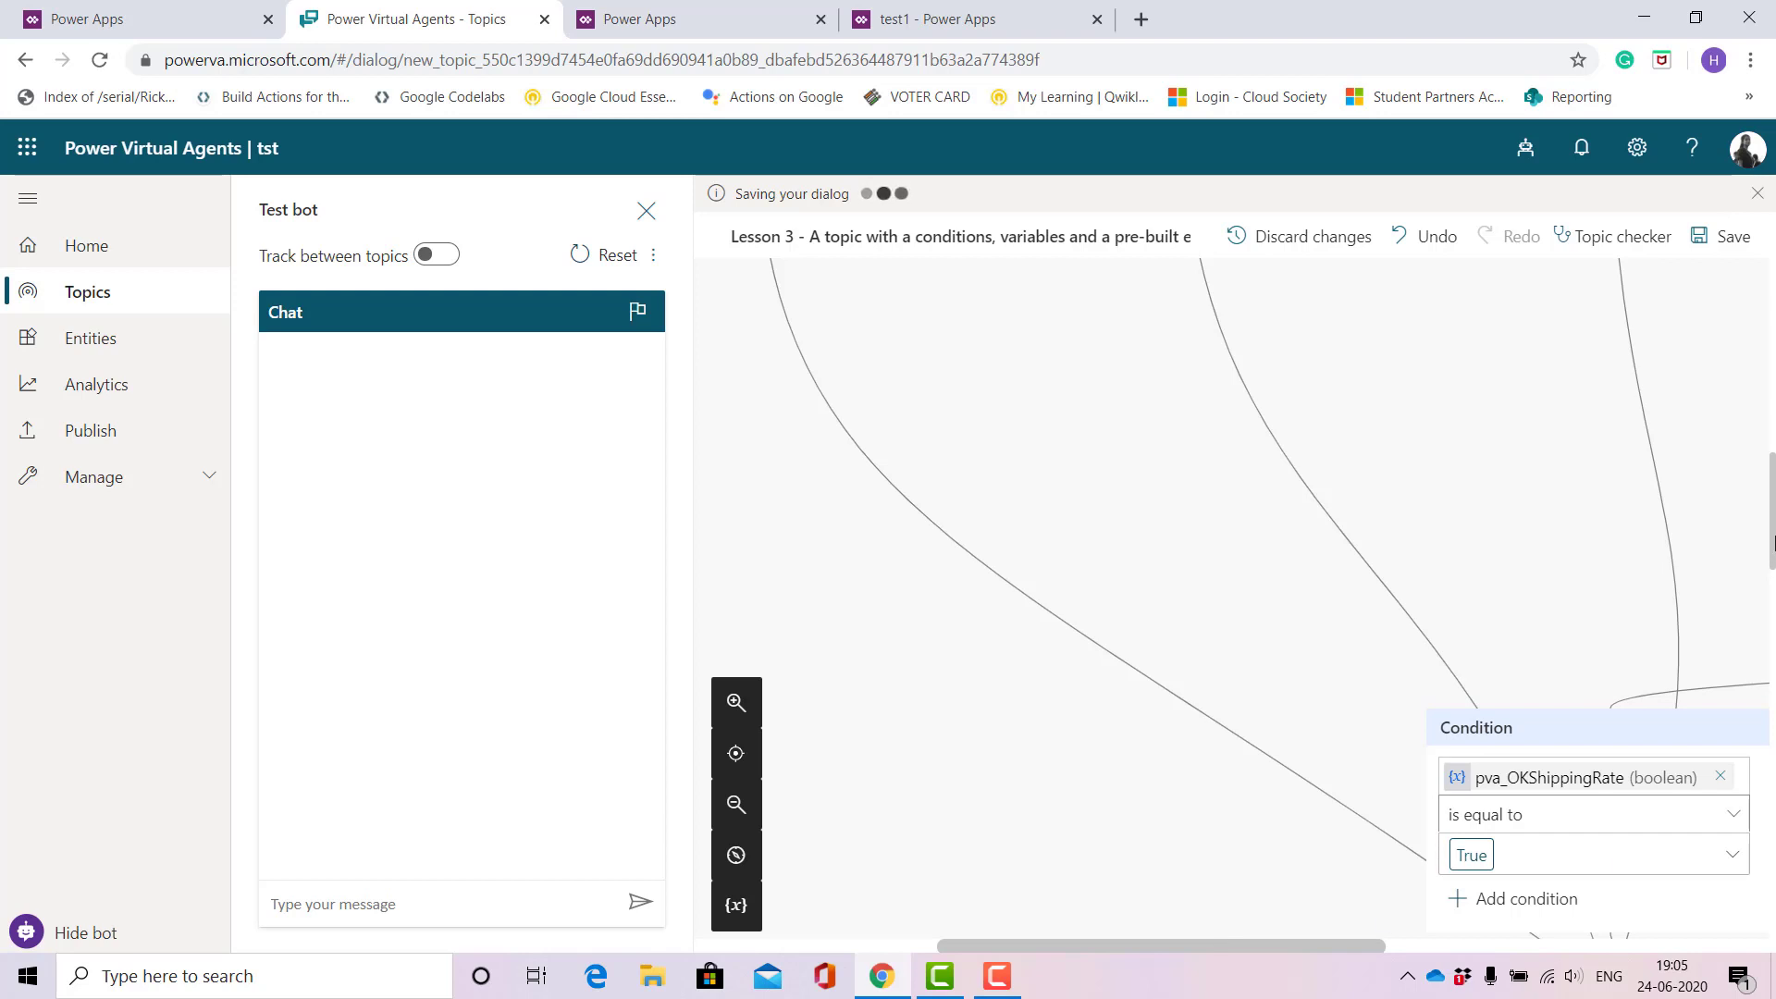
pyautogui.moveTo(1773, 518); pyautogui.dragTo(1770, 347)
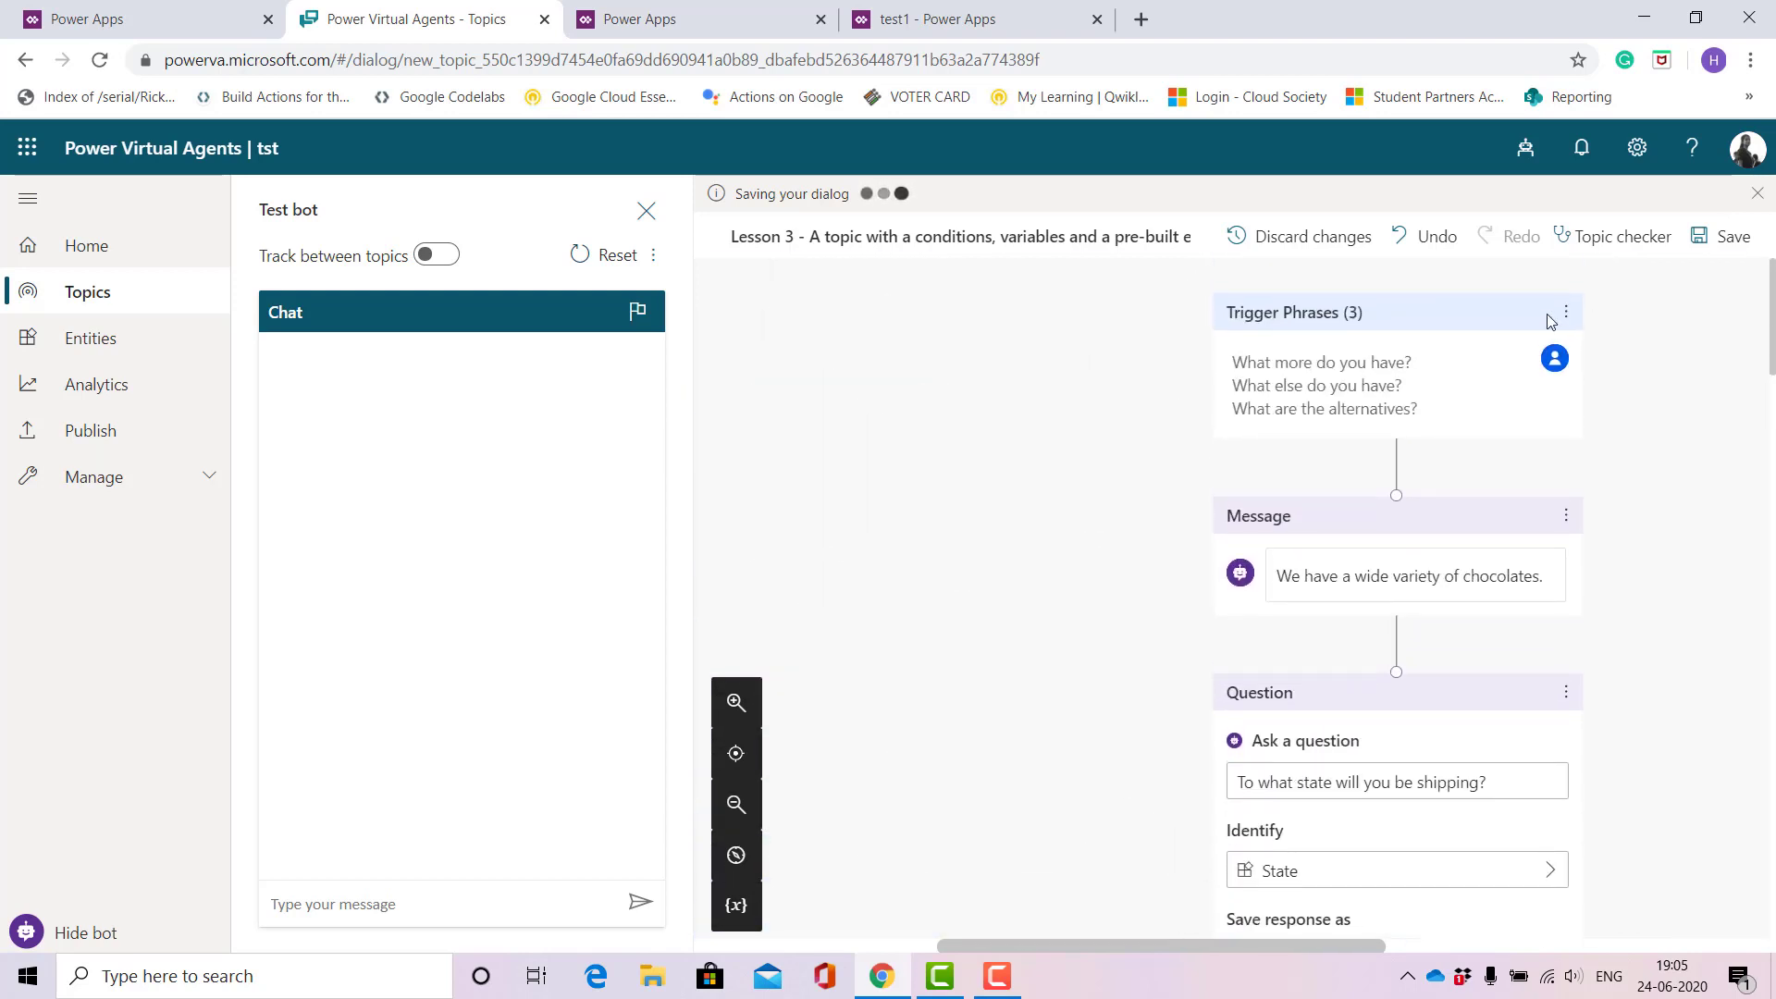
pyautogui.click(1413, 360)
pyautogui.moveTo(1413, 360); pyautogui.dragTo(1234, 361)
pyautogui.hotkey('ctrl', 'c')
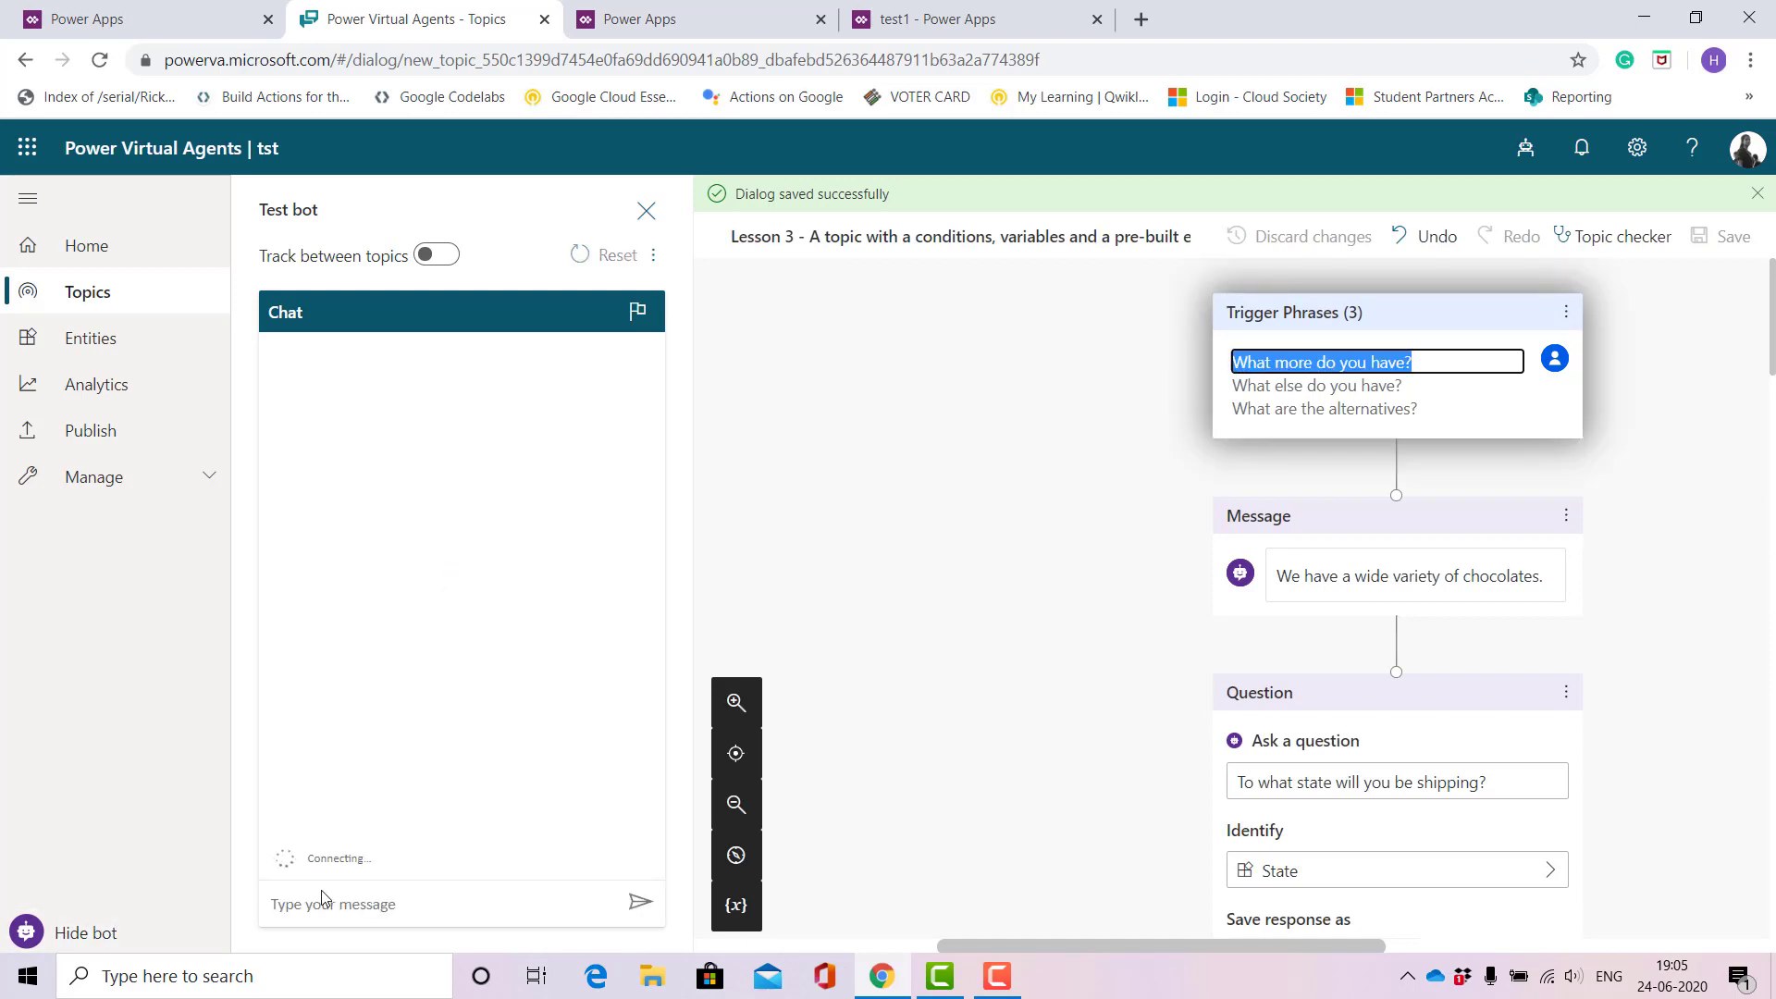
# In the test chat, ask 'What more do you have?', answer Washington, and decline the Rs 27.50 shipping
pyautogui.click(327, 914)
pyautogui.hotkey('ctrl', 'v')
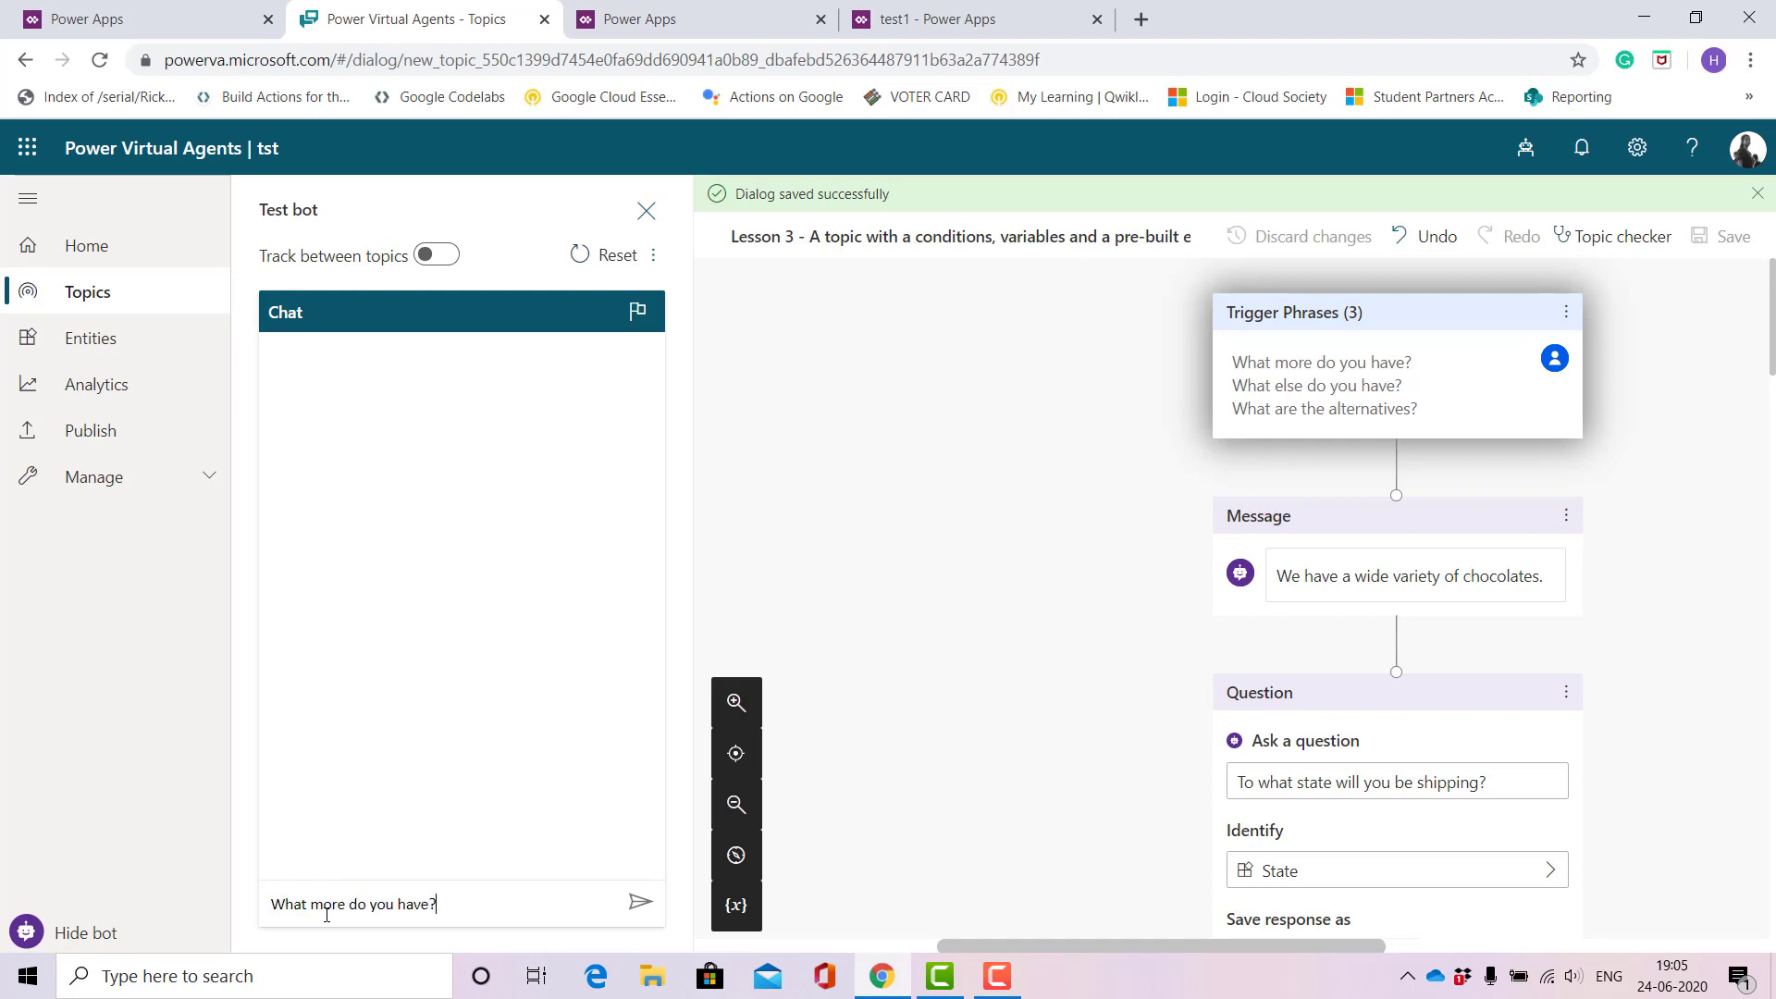
pyautogui.click(632, 912)
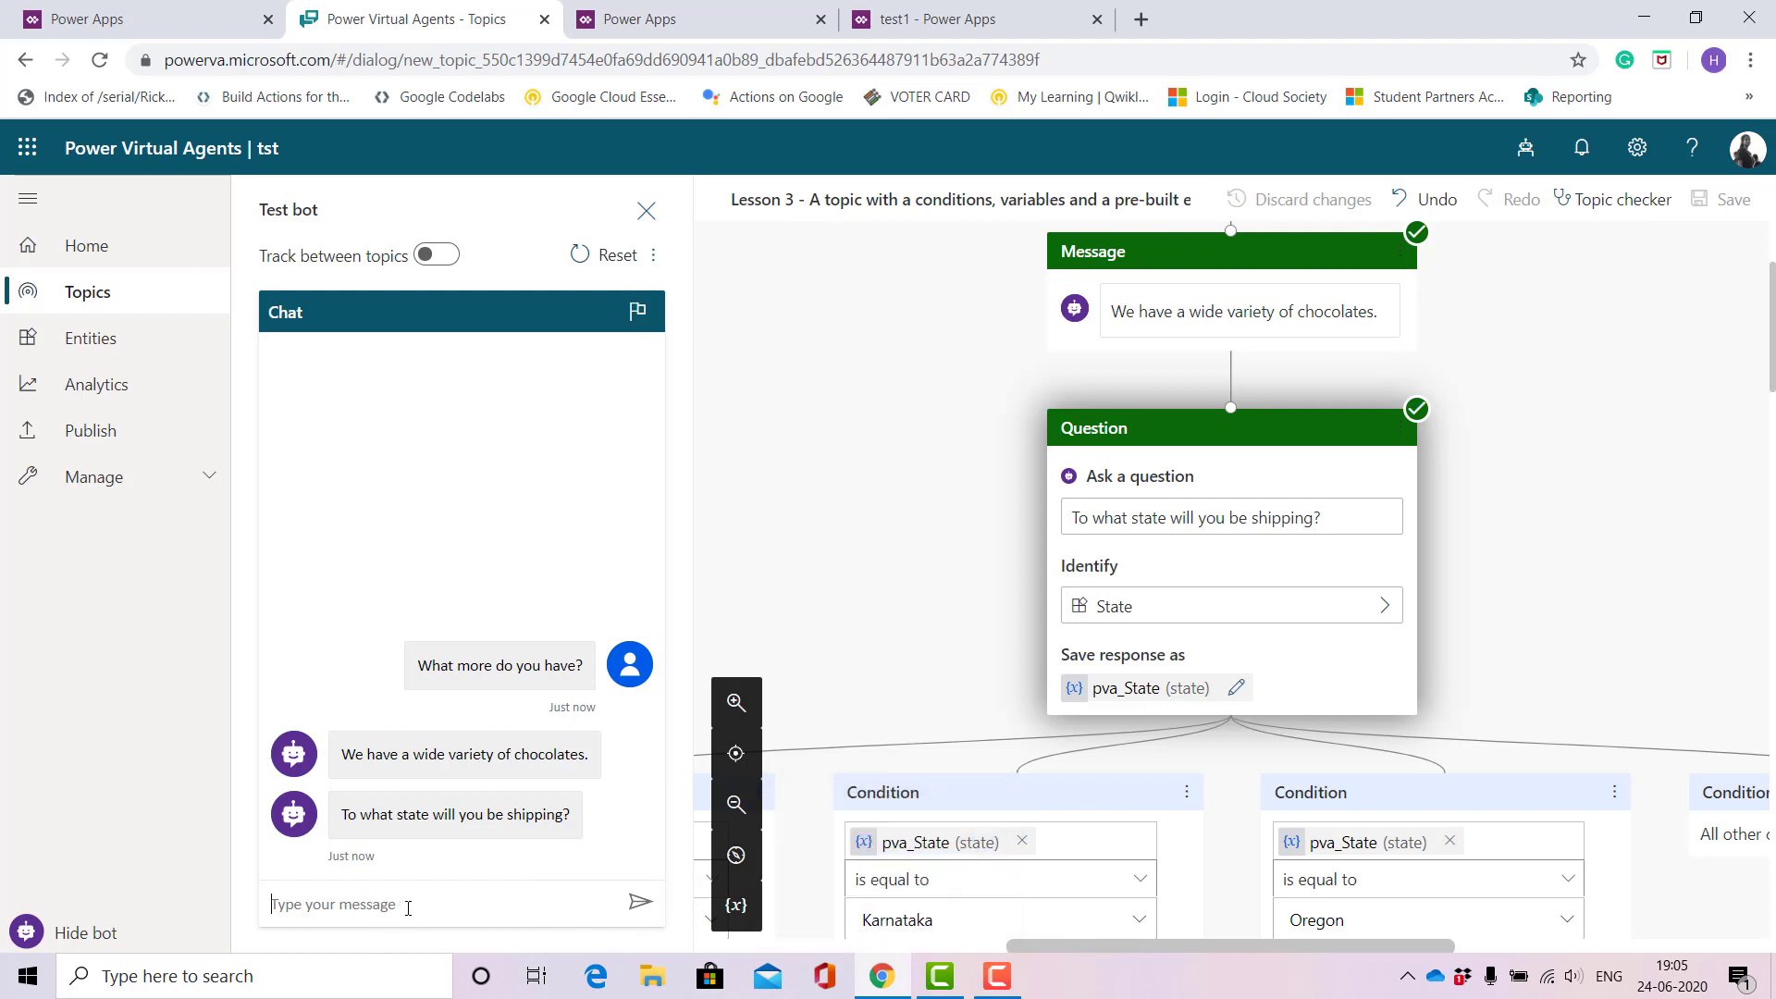
pyautogui.write('Washington')
pyautogui.click(640, 902)
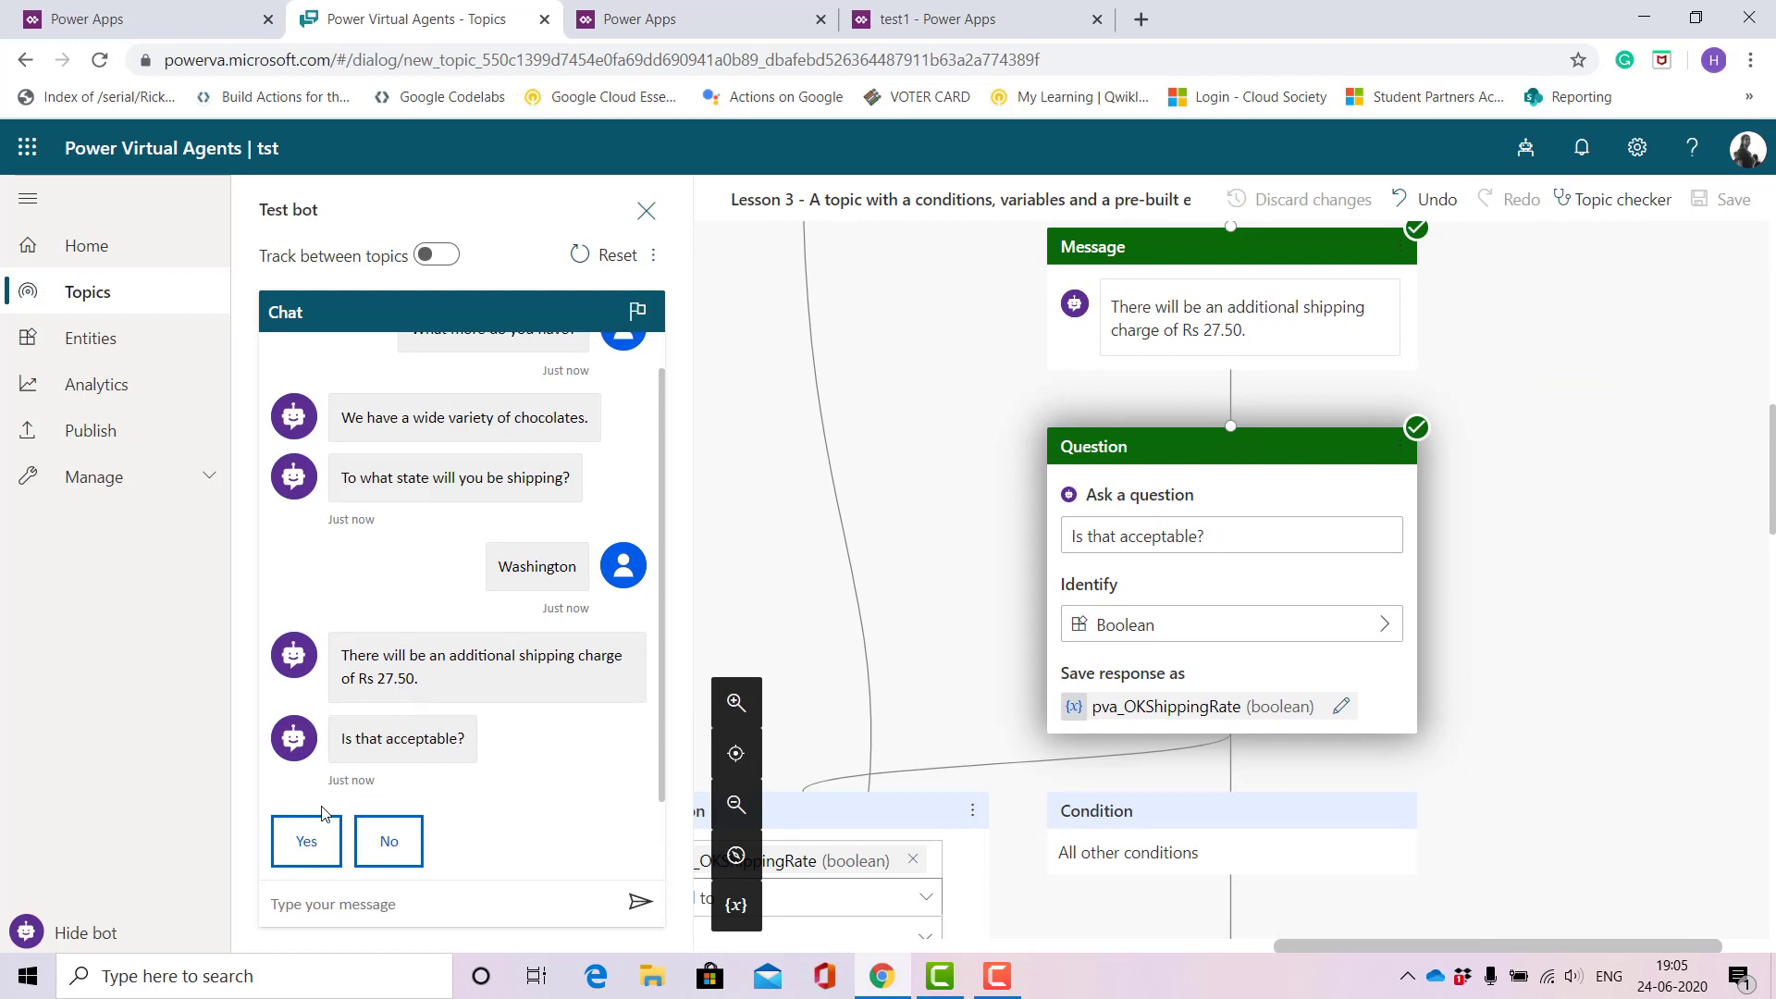
pyautogui.click(375, 844)
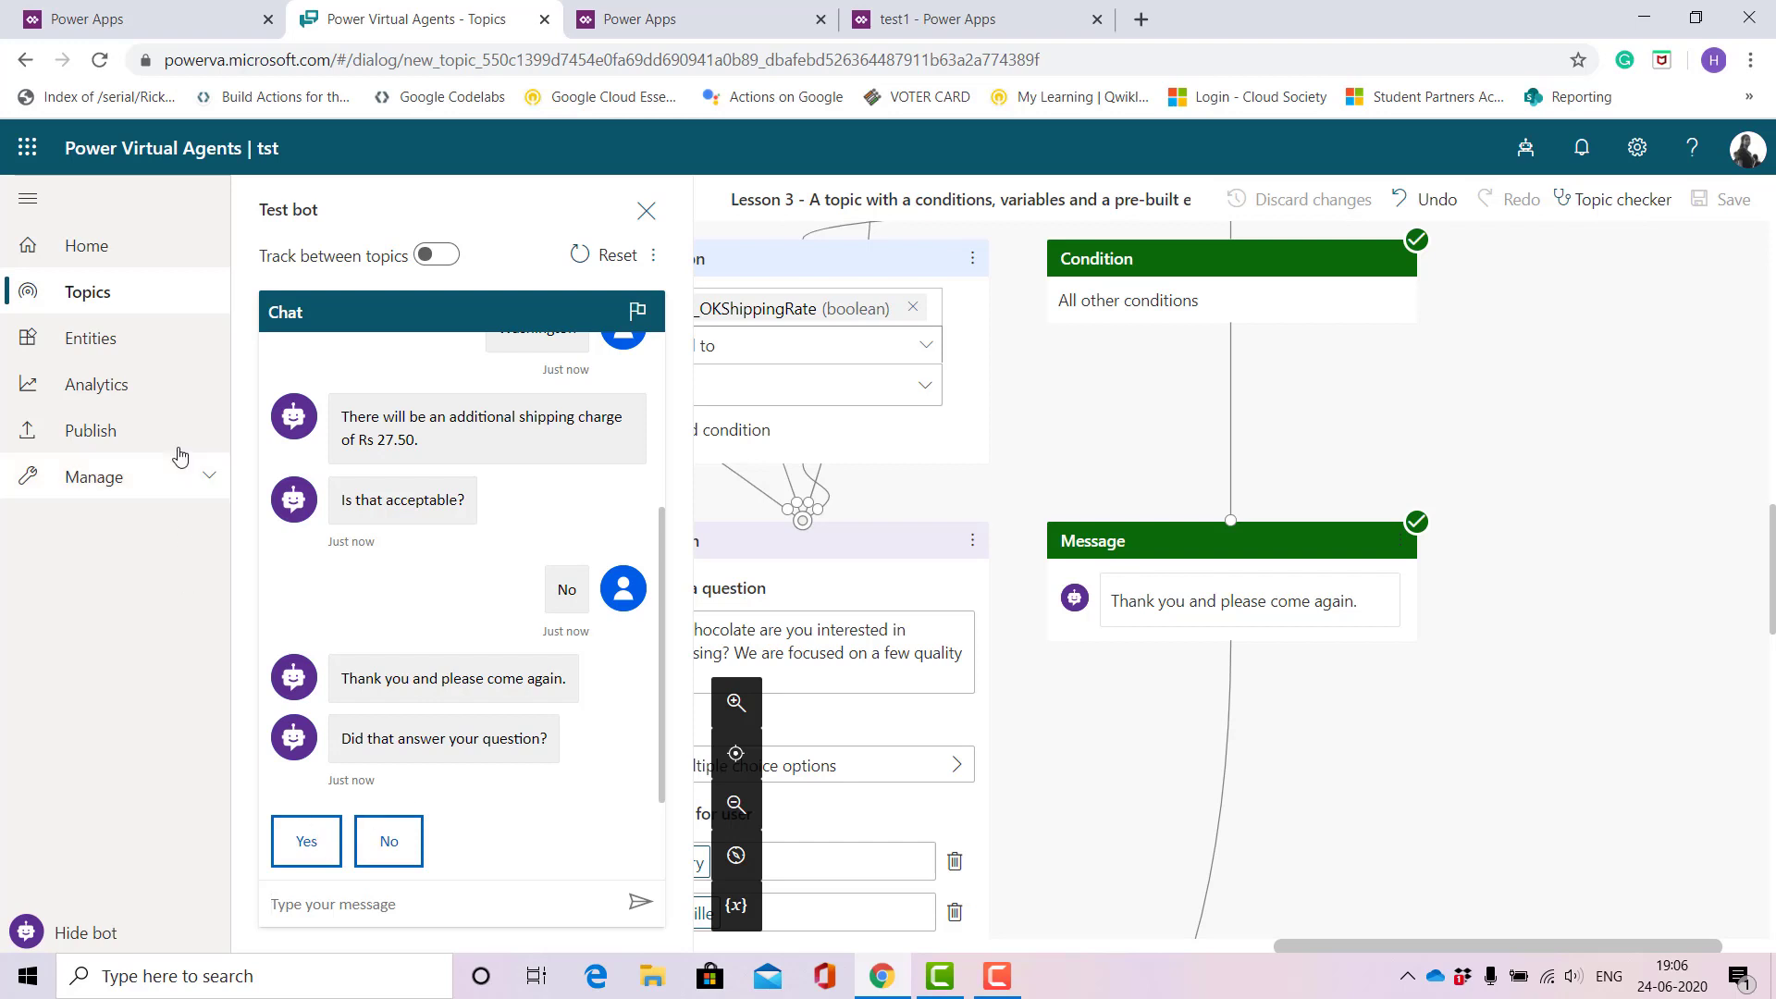
# Switch the Lesson 4 and Lesson 1 topics to Off in the Topics list
pyautogui.click(130, 295)
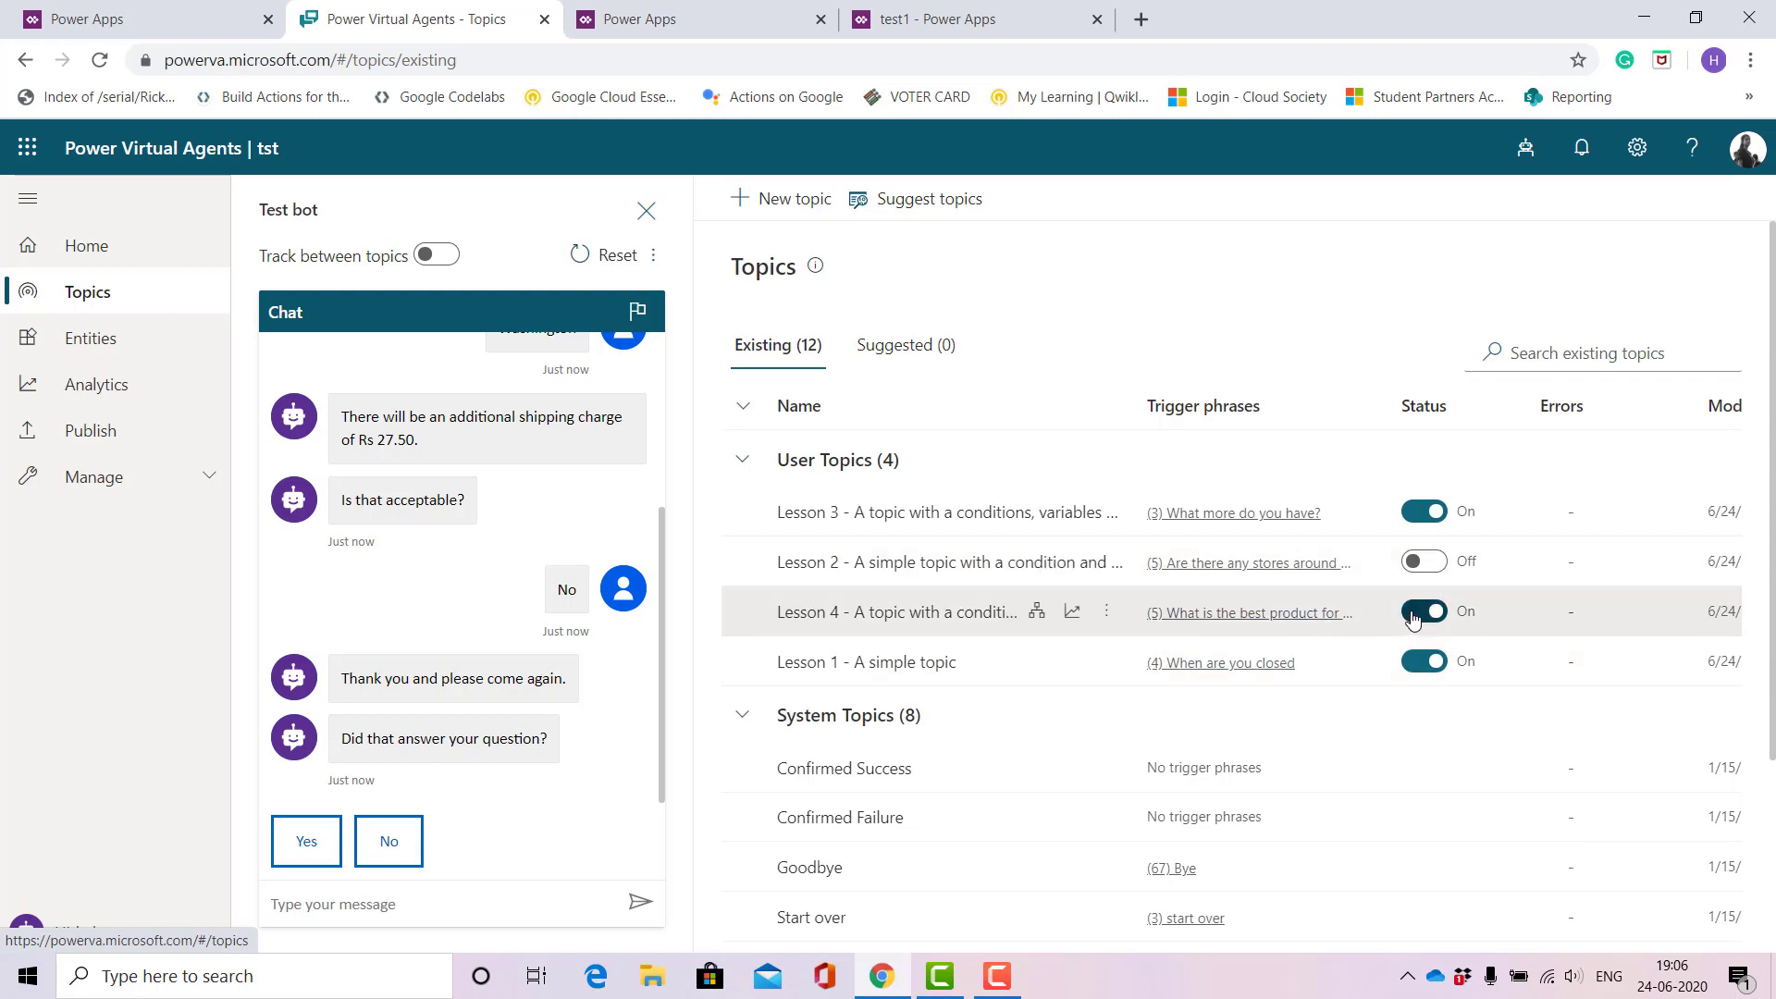
pyautogui.click(1423, 612)
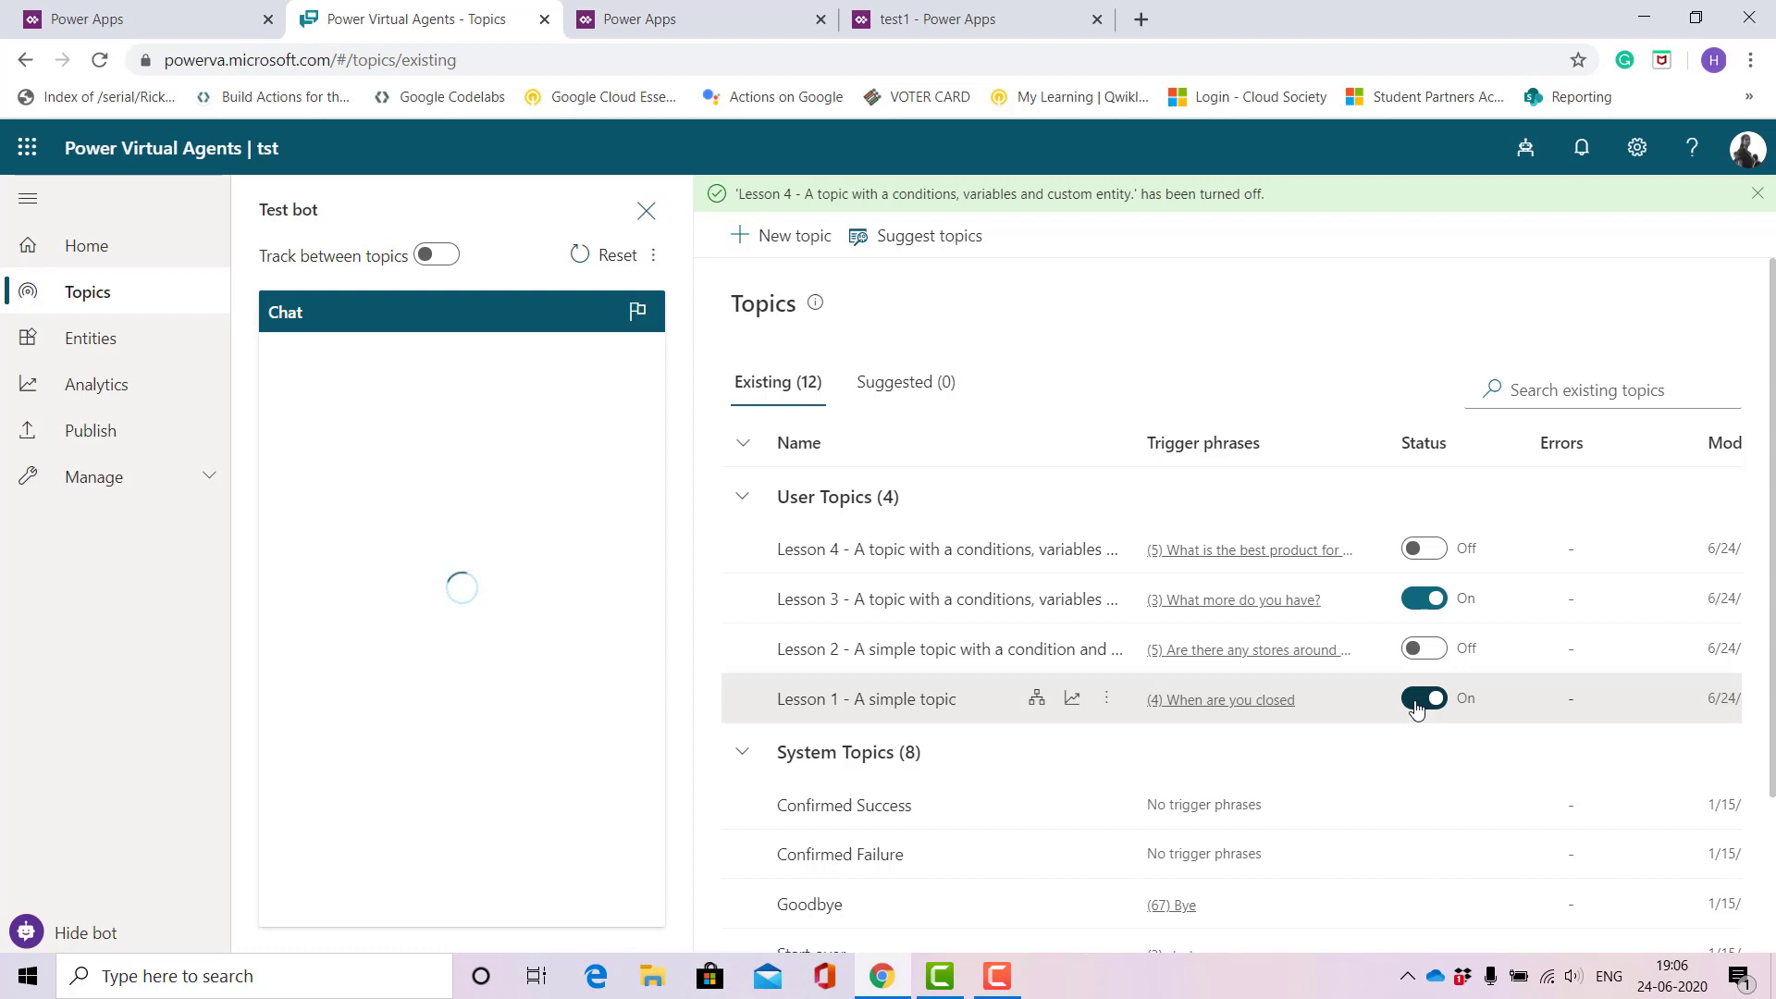
pyautogui.click(1417, 708)
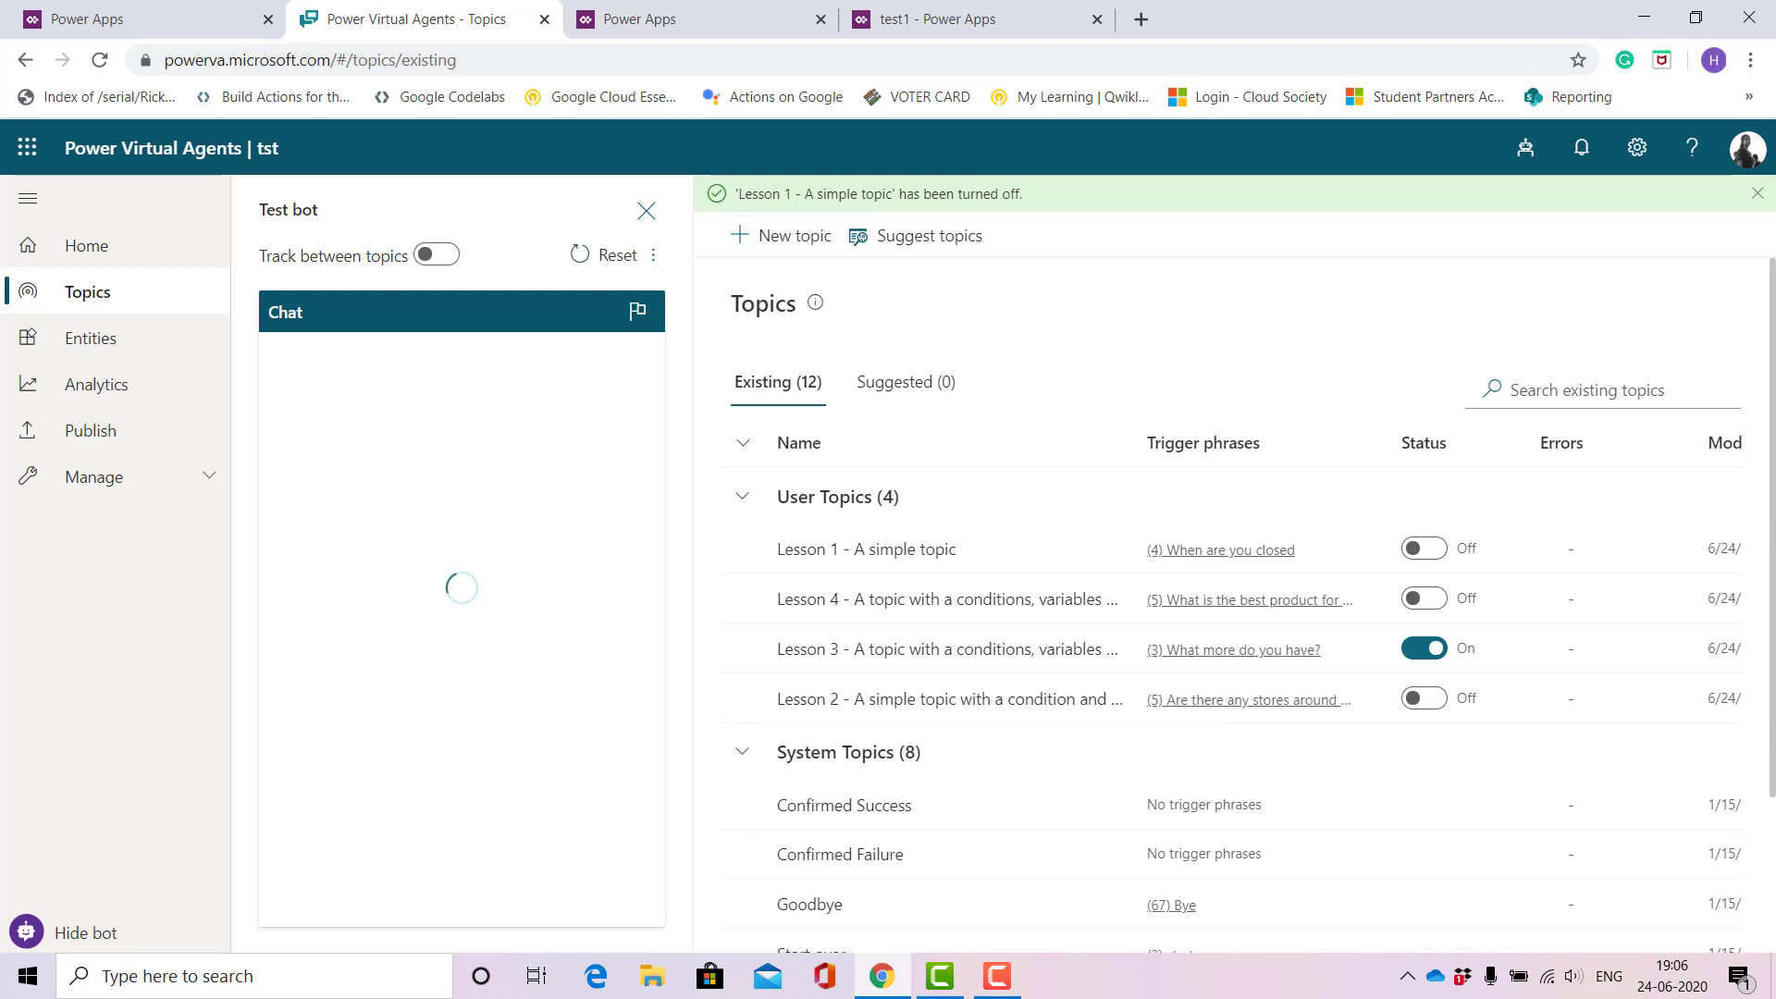
# Publish the tst bot's latest content from the Publish page, confirming the dialog
pyautogui.click(102, 447)
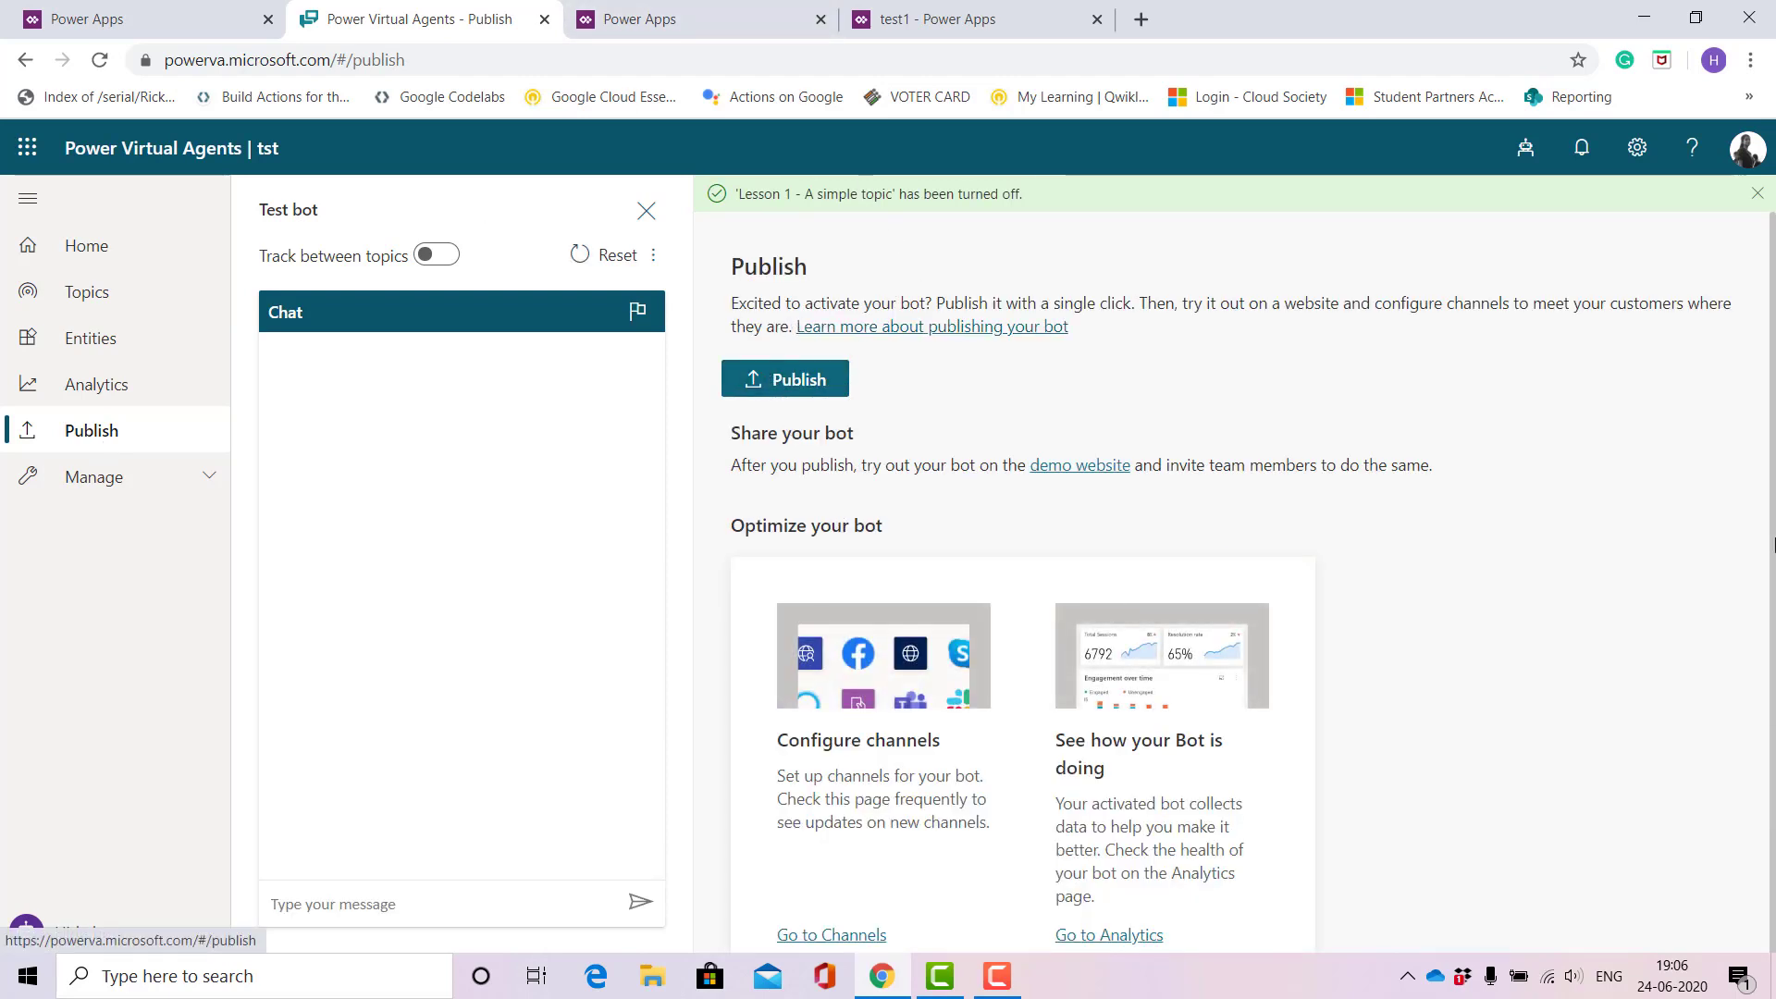
pyautogui.scroll(-1, 1203, 703)
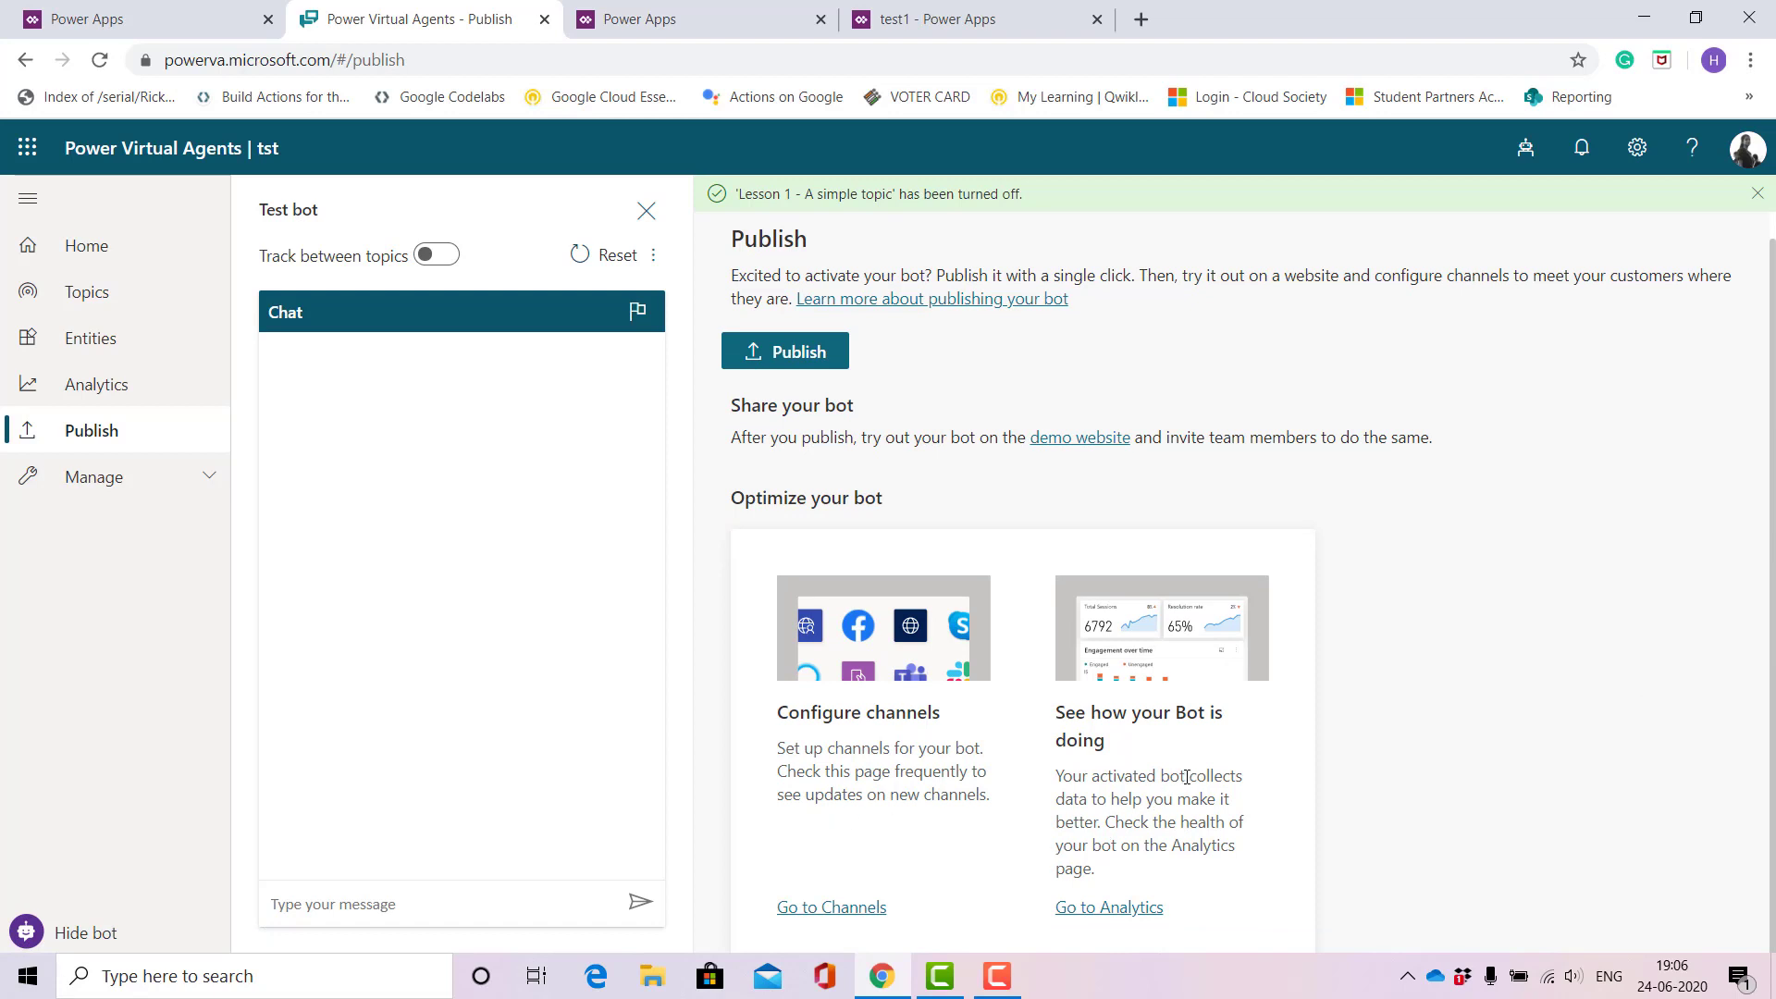
pyautogui.click(811, 350)
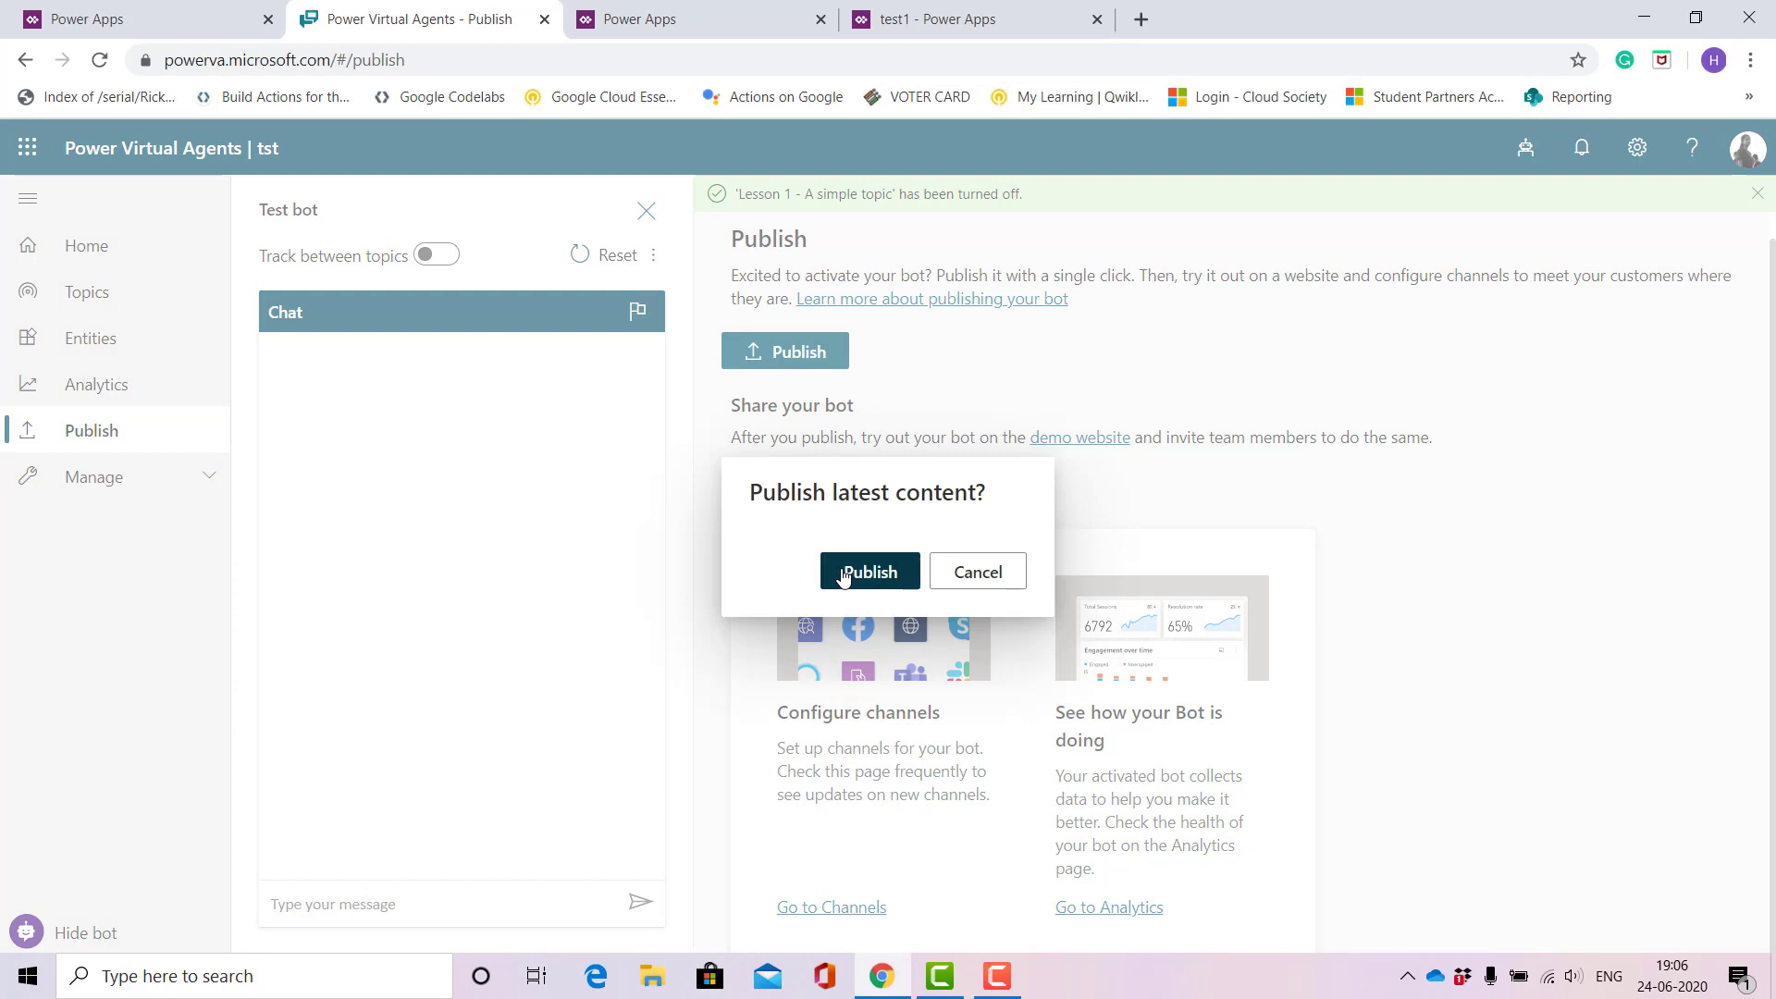
pyautogui.click(843, 574)
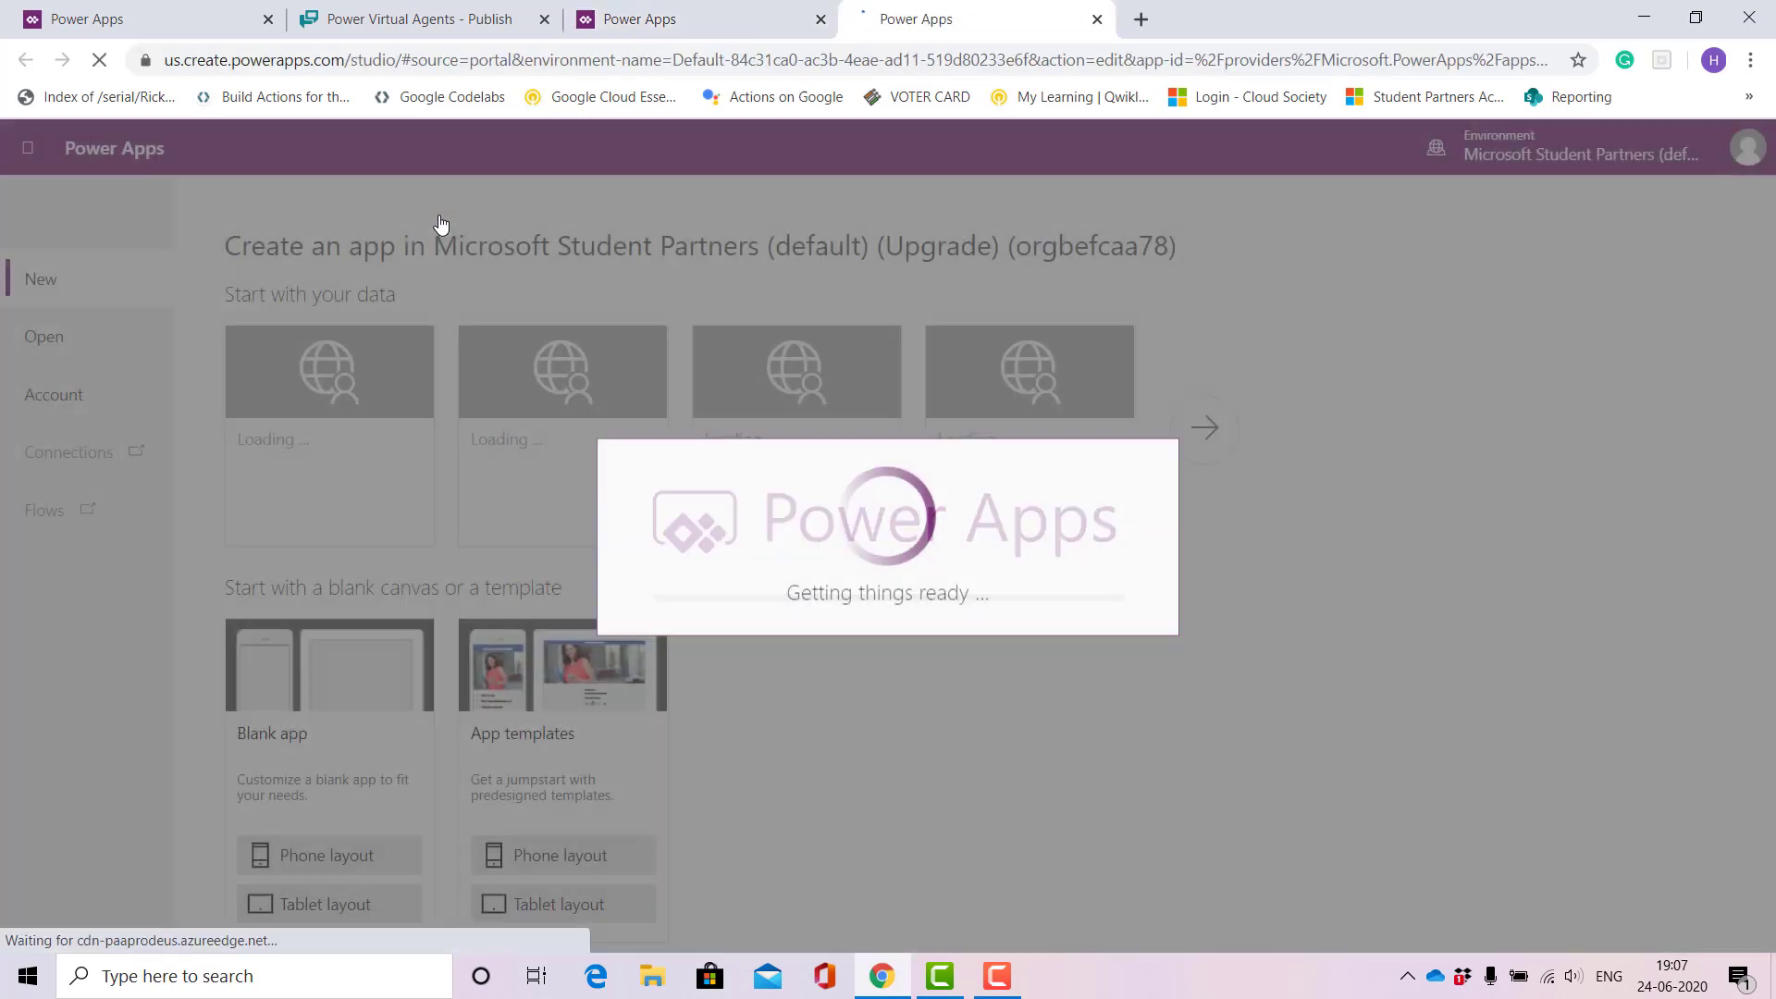
# Reload Power Apps, check the Studio tab, and expand the Chatbots list to open tst
pyautogui.click(88, 18)
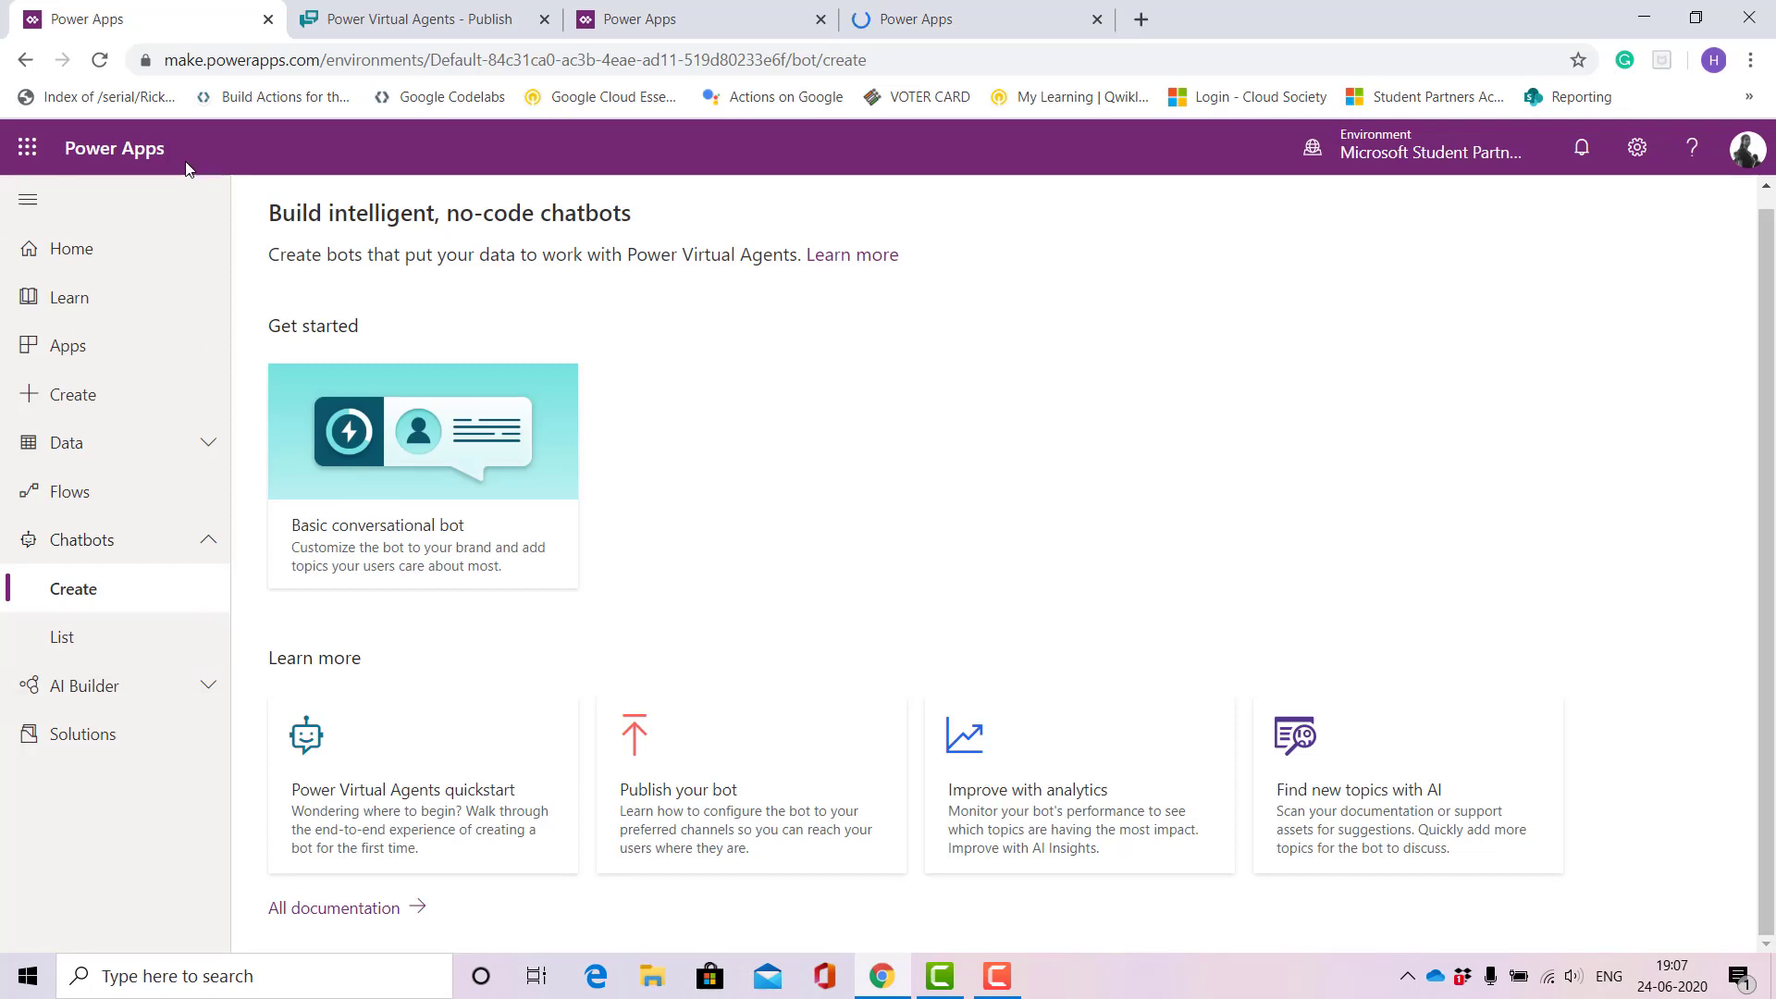
pyautogui.click(99, 61)
pyautogui.click(957, 11)
pyautogui.moveTo(987, 971)
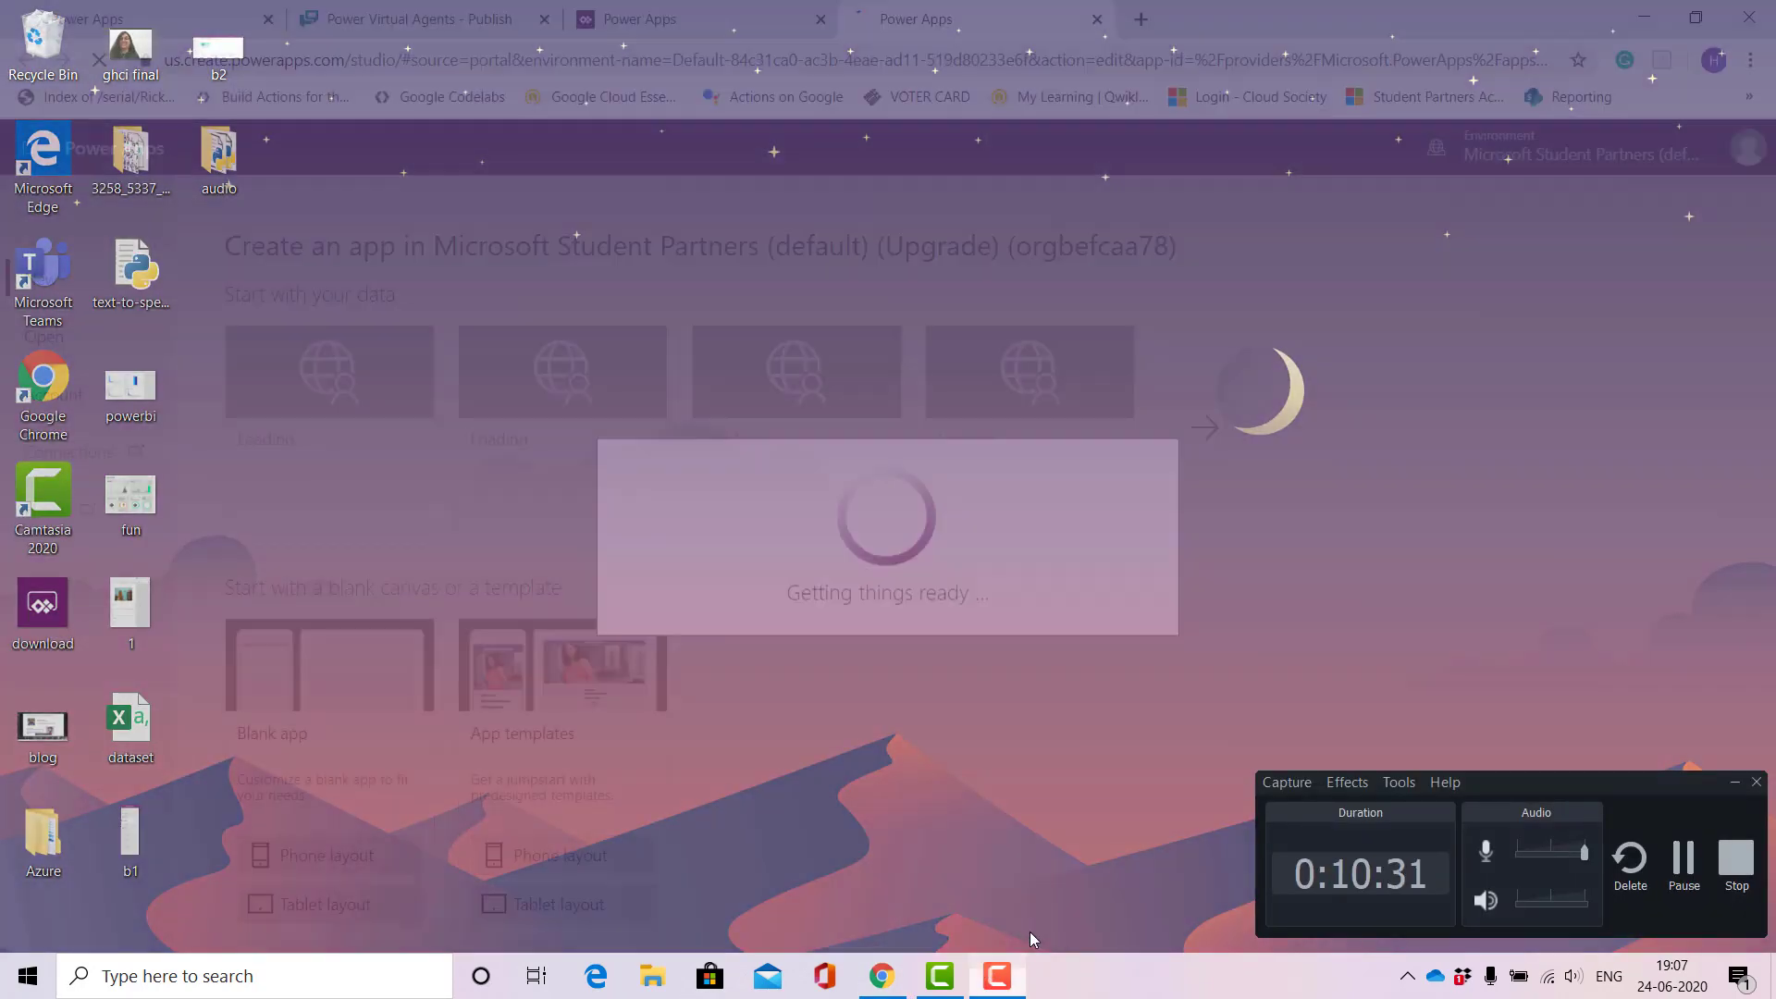
pyautogui.click(1029, 931)
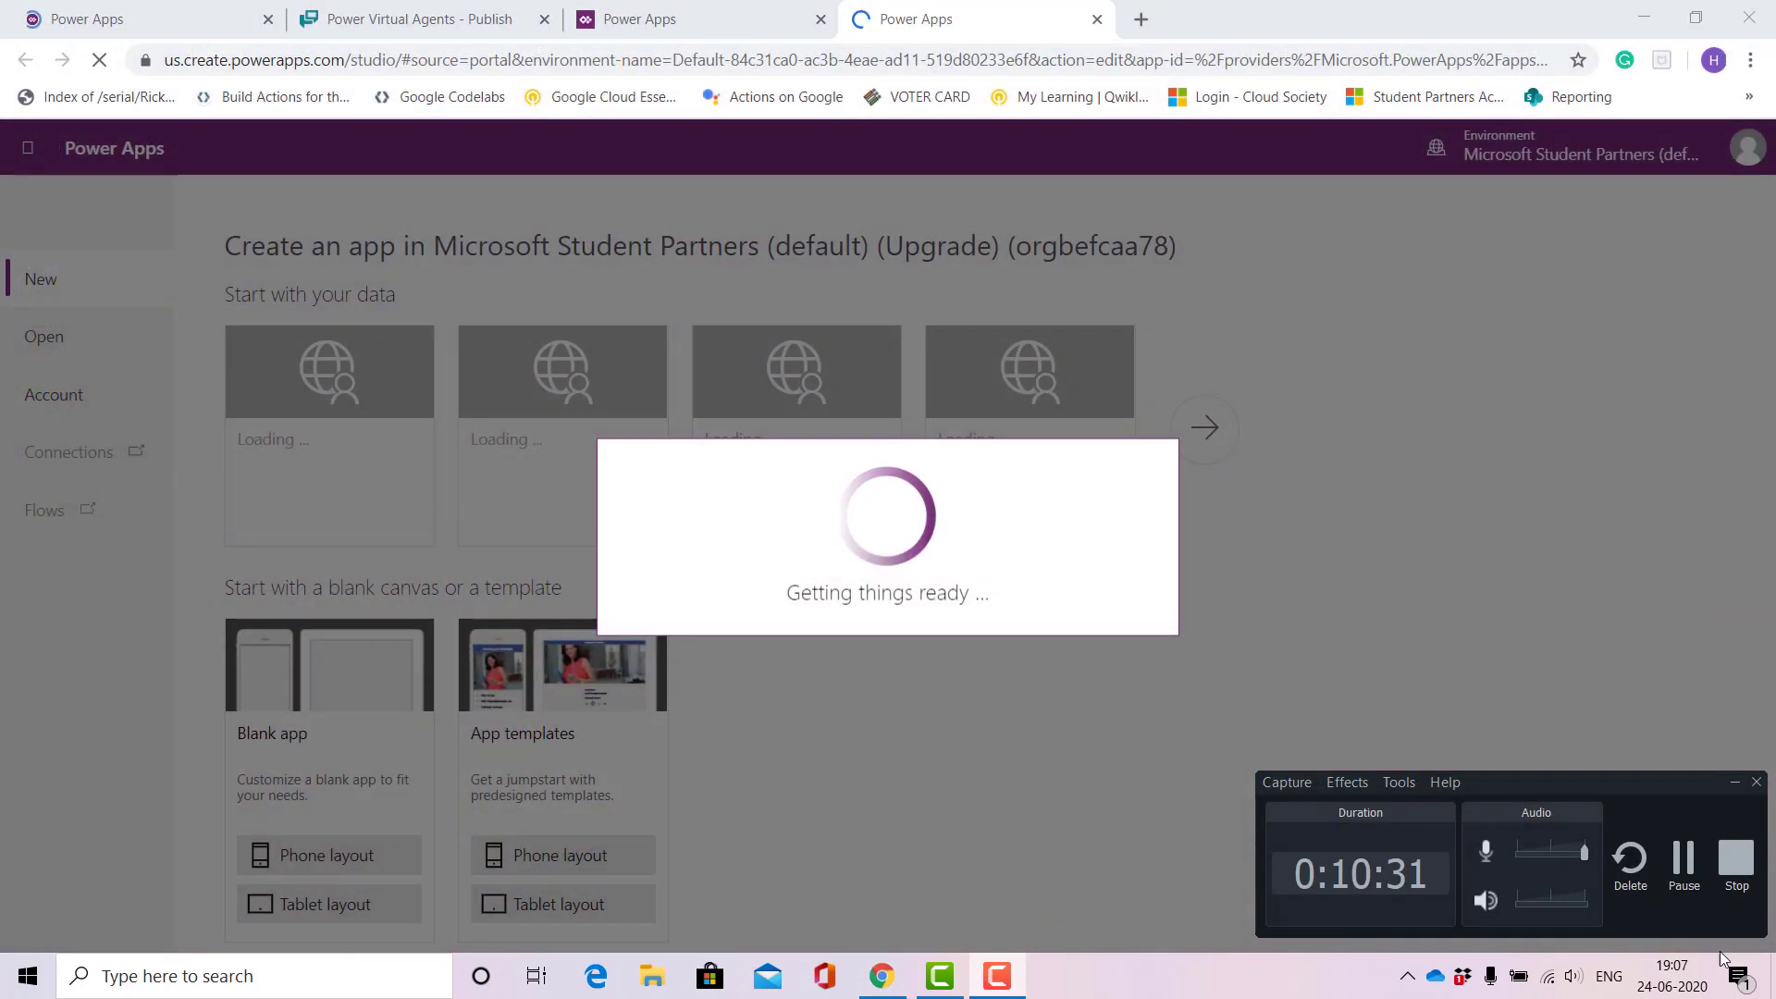
pyautogui.click(1684, 865)
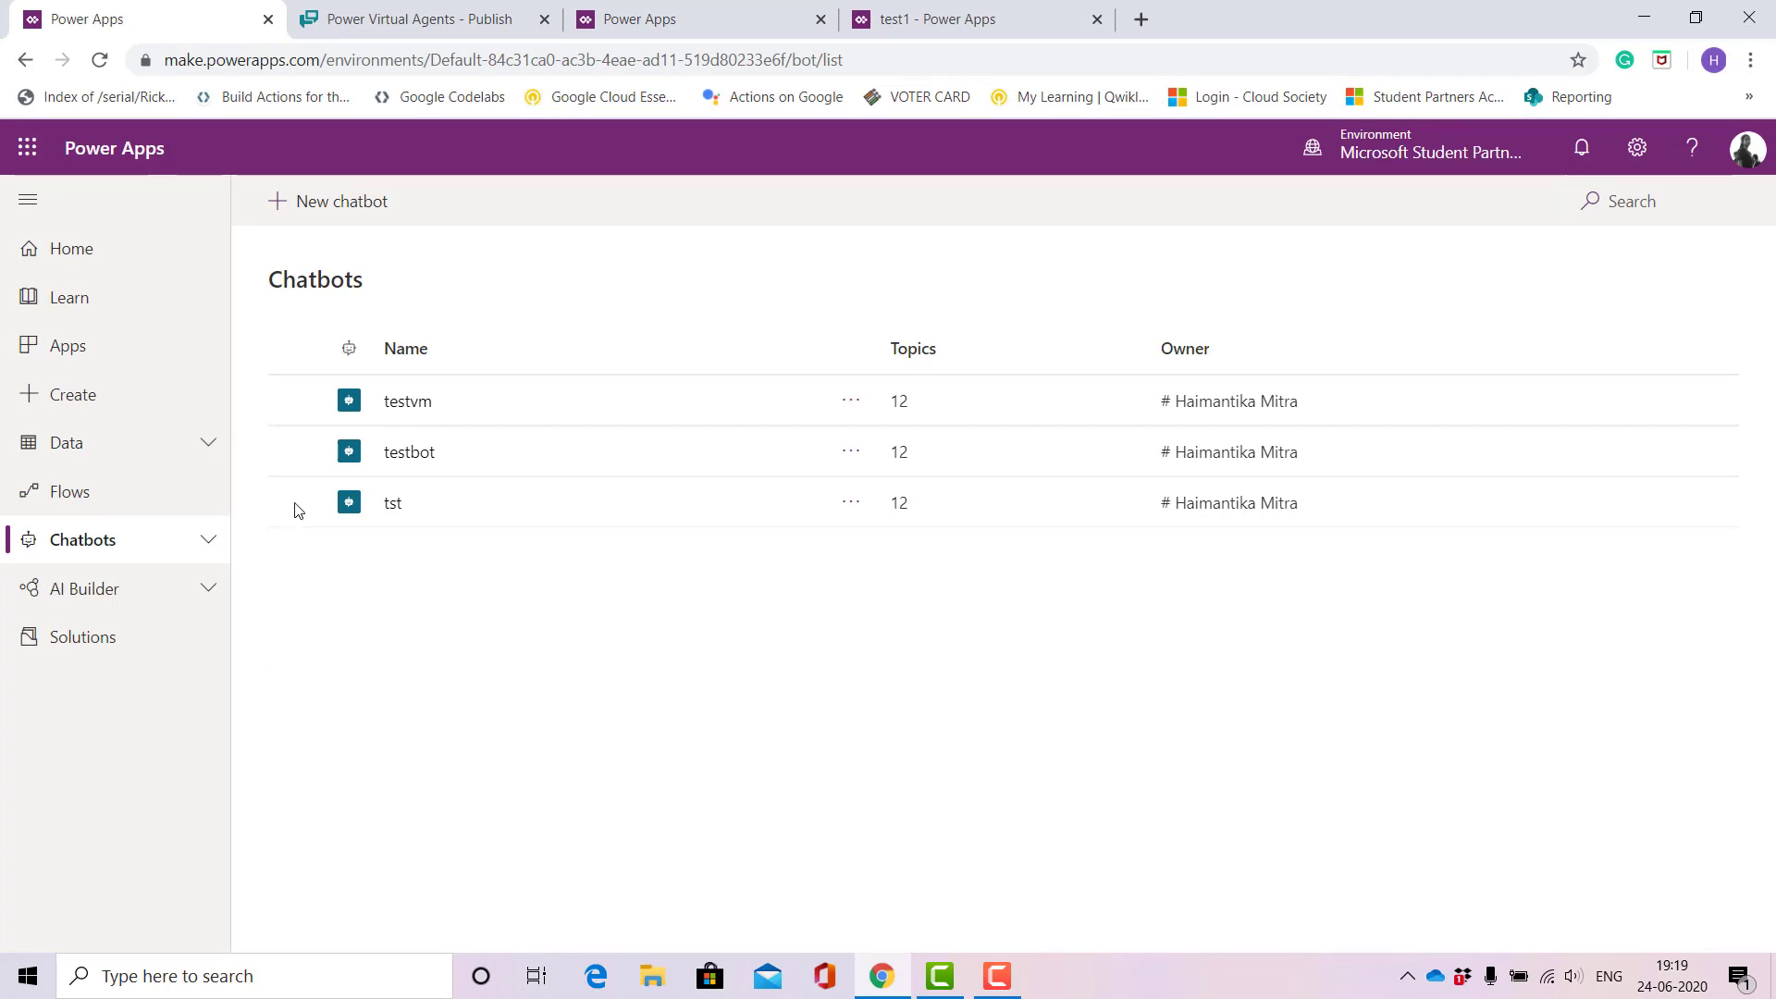
pyautogui.click(180, 545)
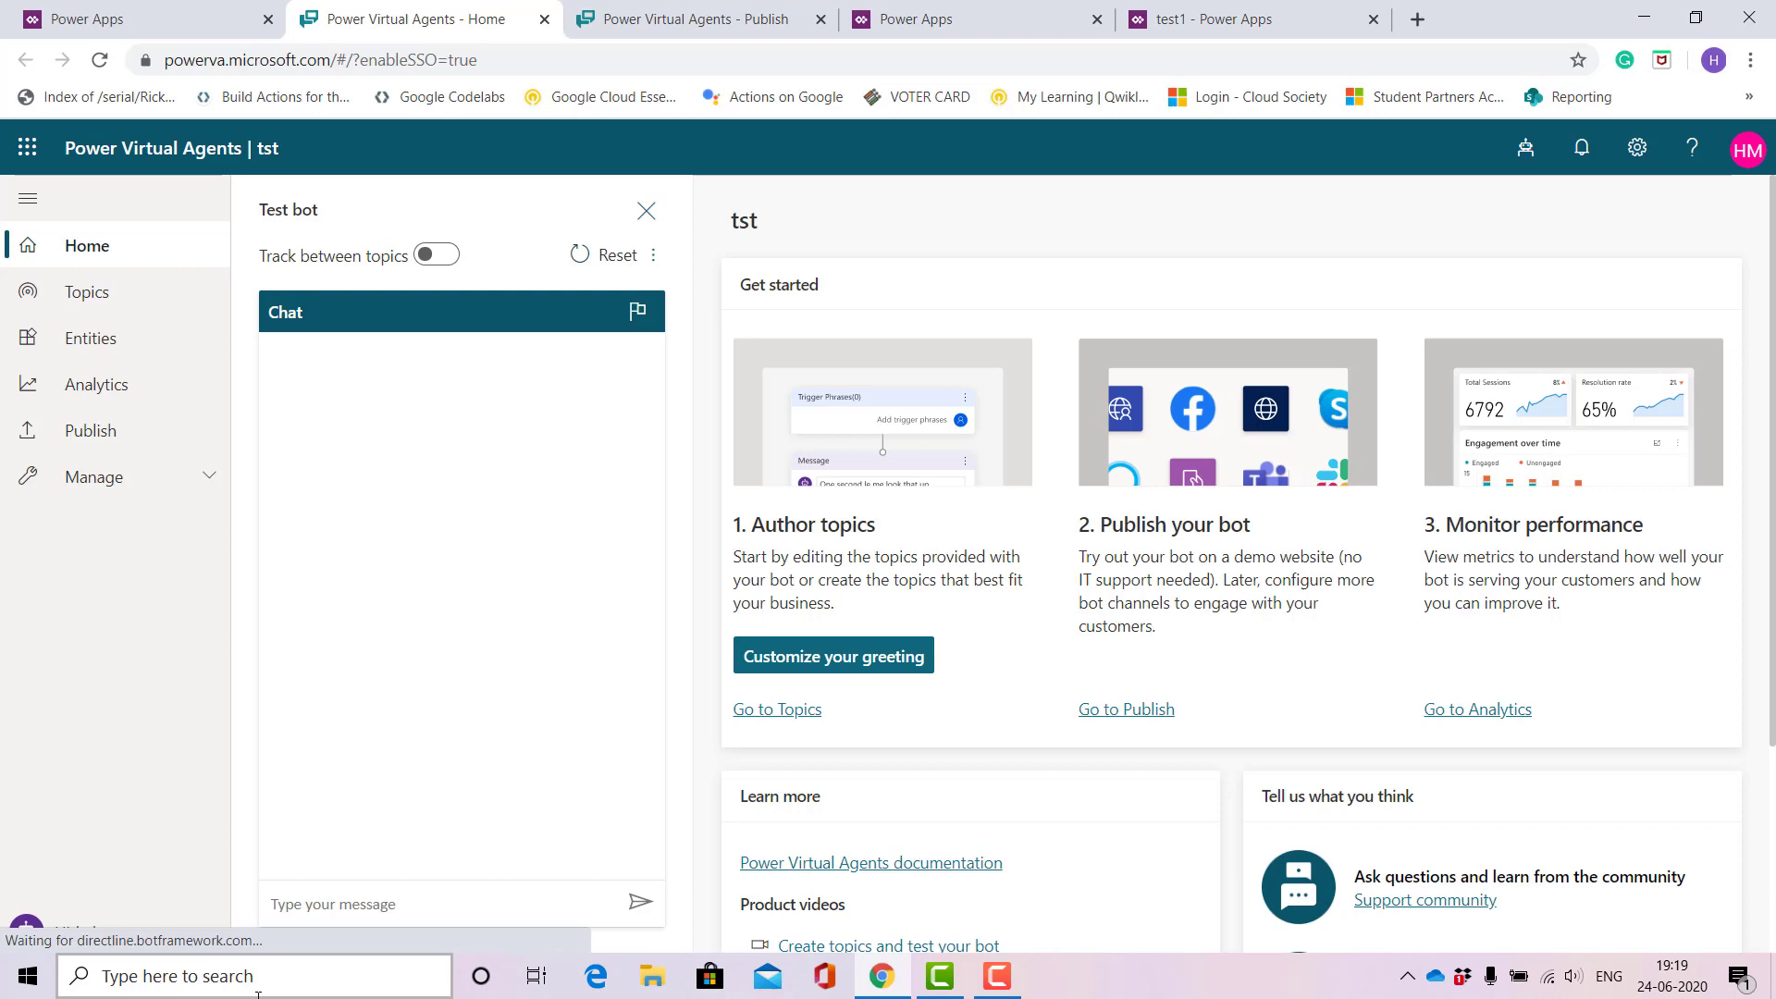
# Test tst: send 'Hi' and 'What more do you have?', ship to Karnataka, pick Cadbury, rate Excellent
pyautogui.write('Hi')
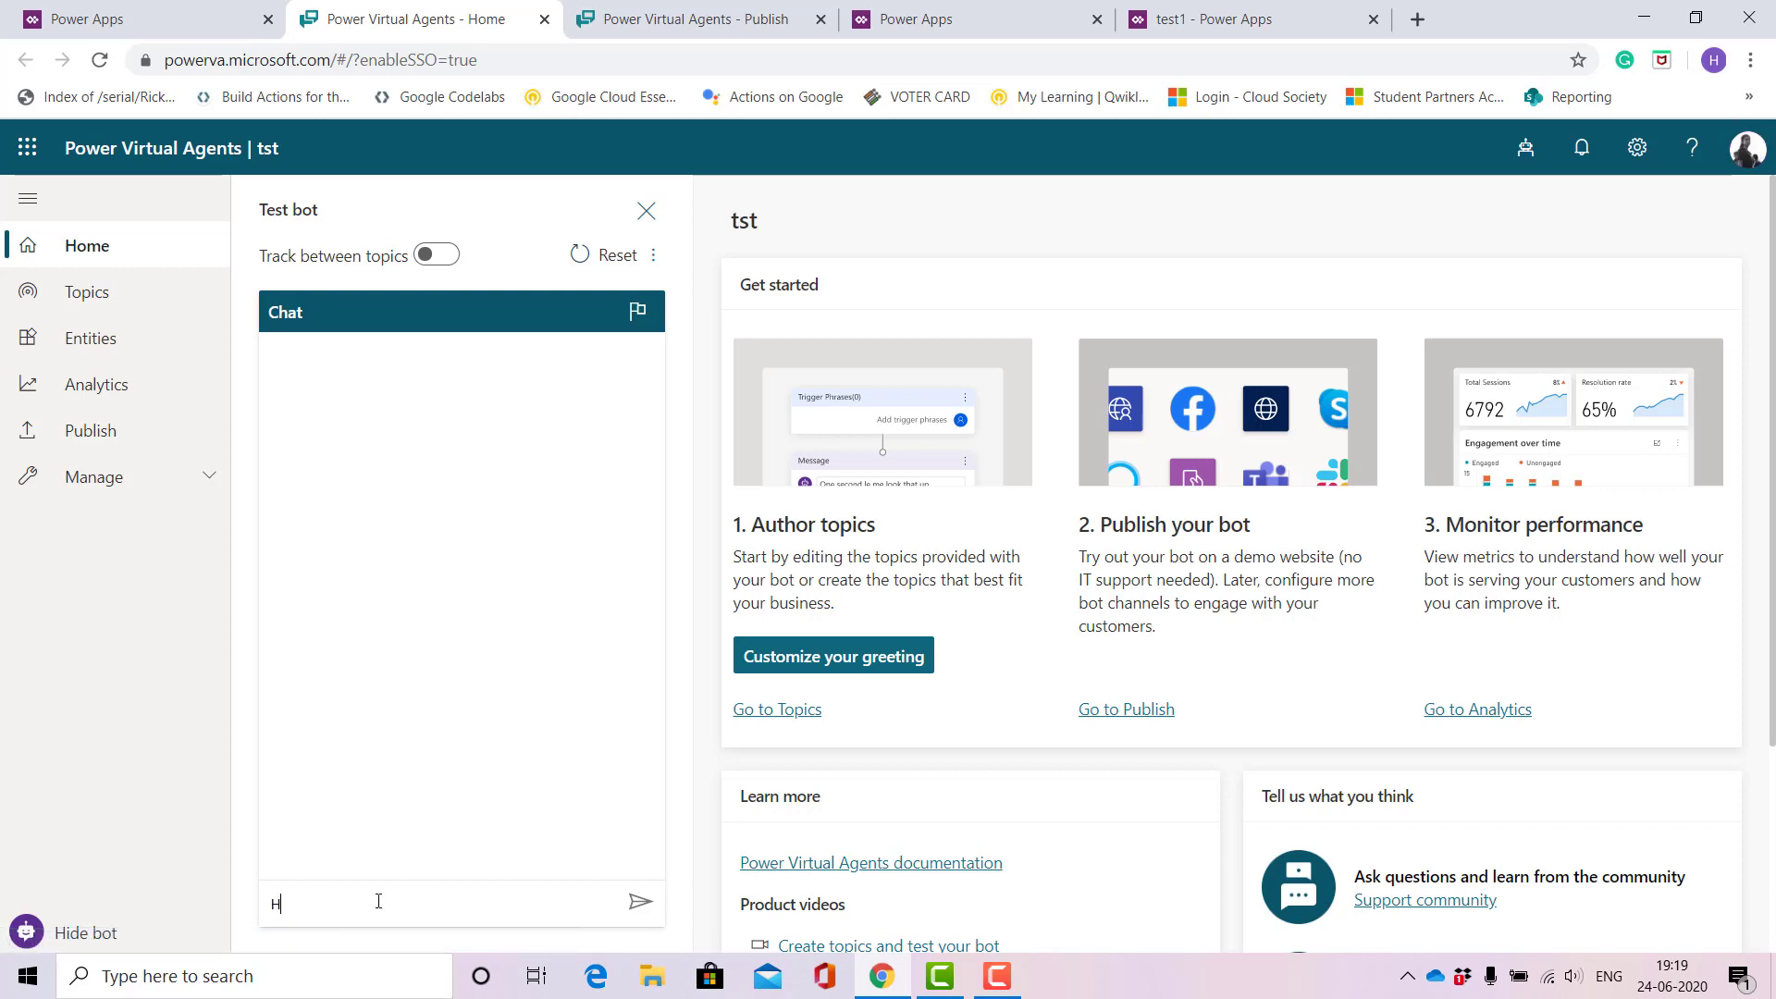
pyautogui.press('Return')
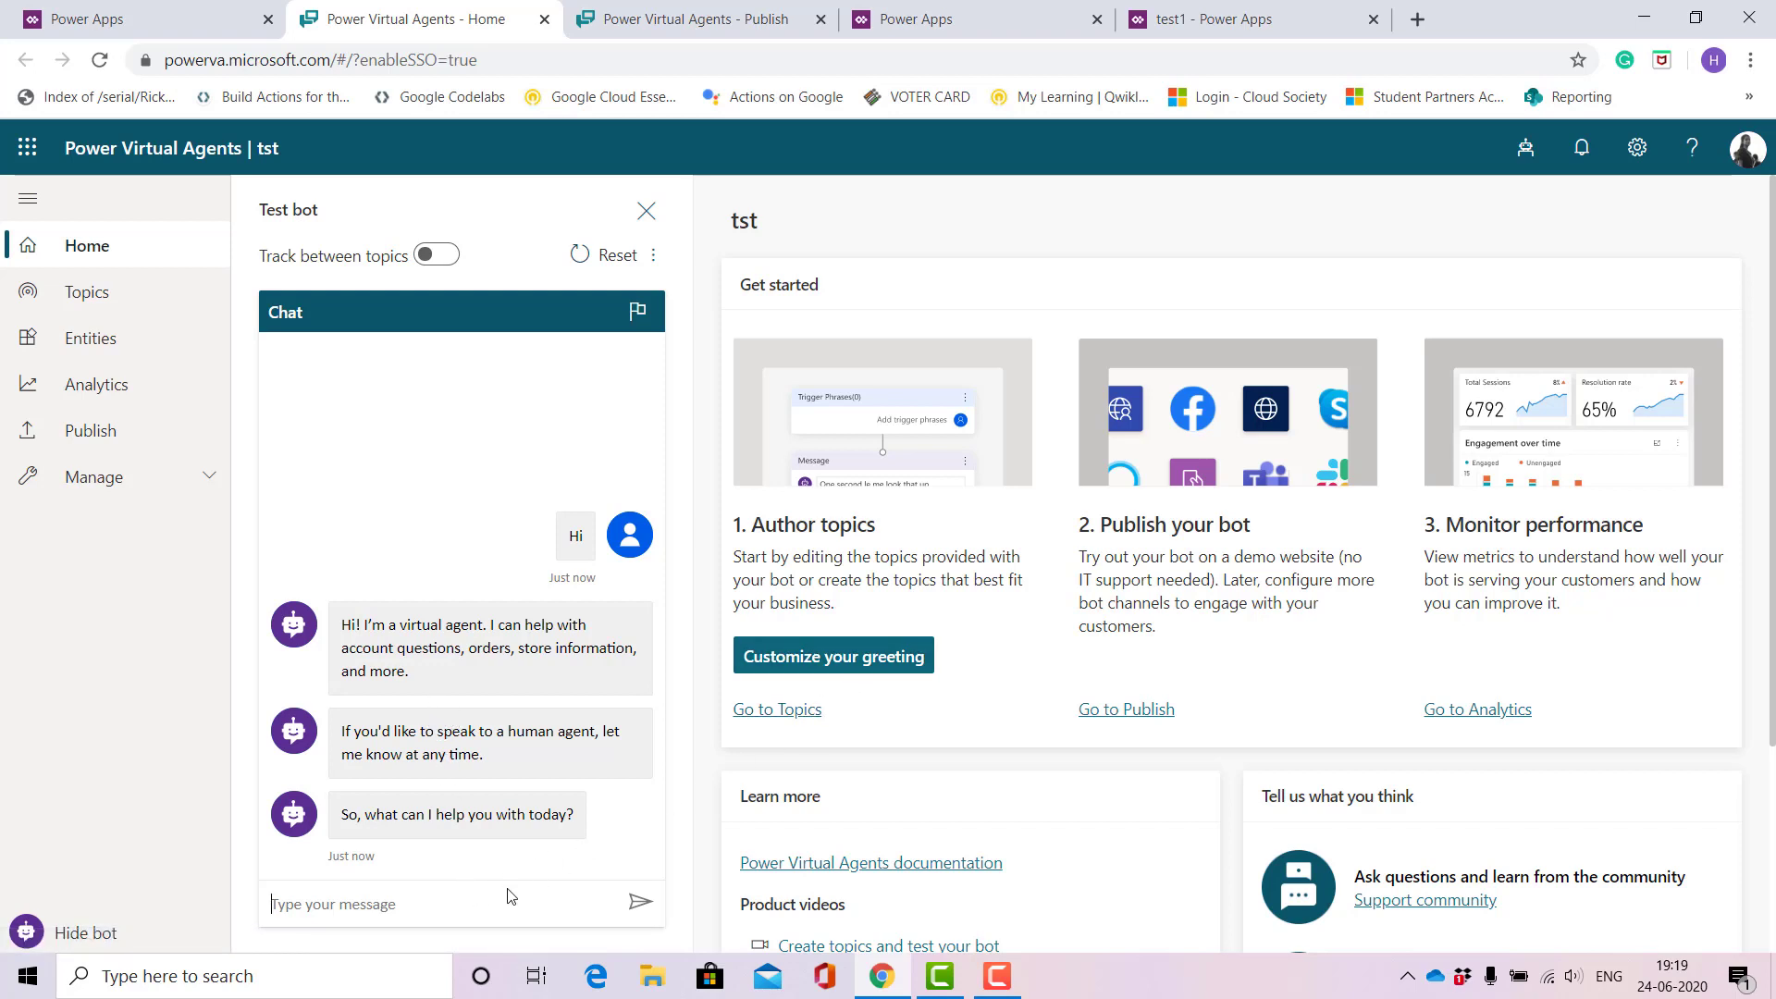
pyautogui.write('W')
pyautogui.write('hat more do you have?')
pyautogui.press('Return')
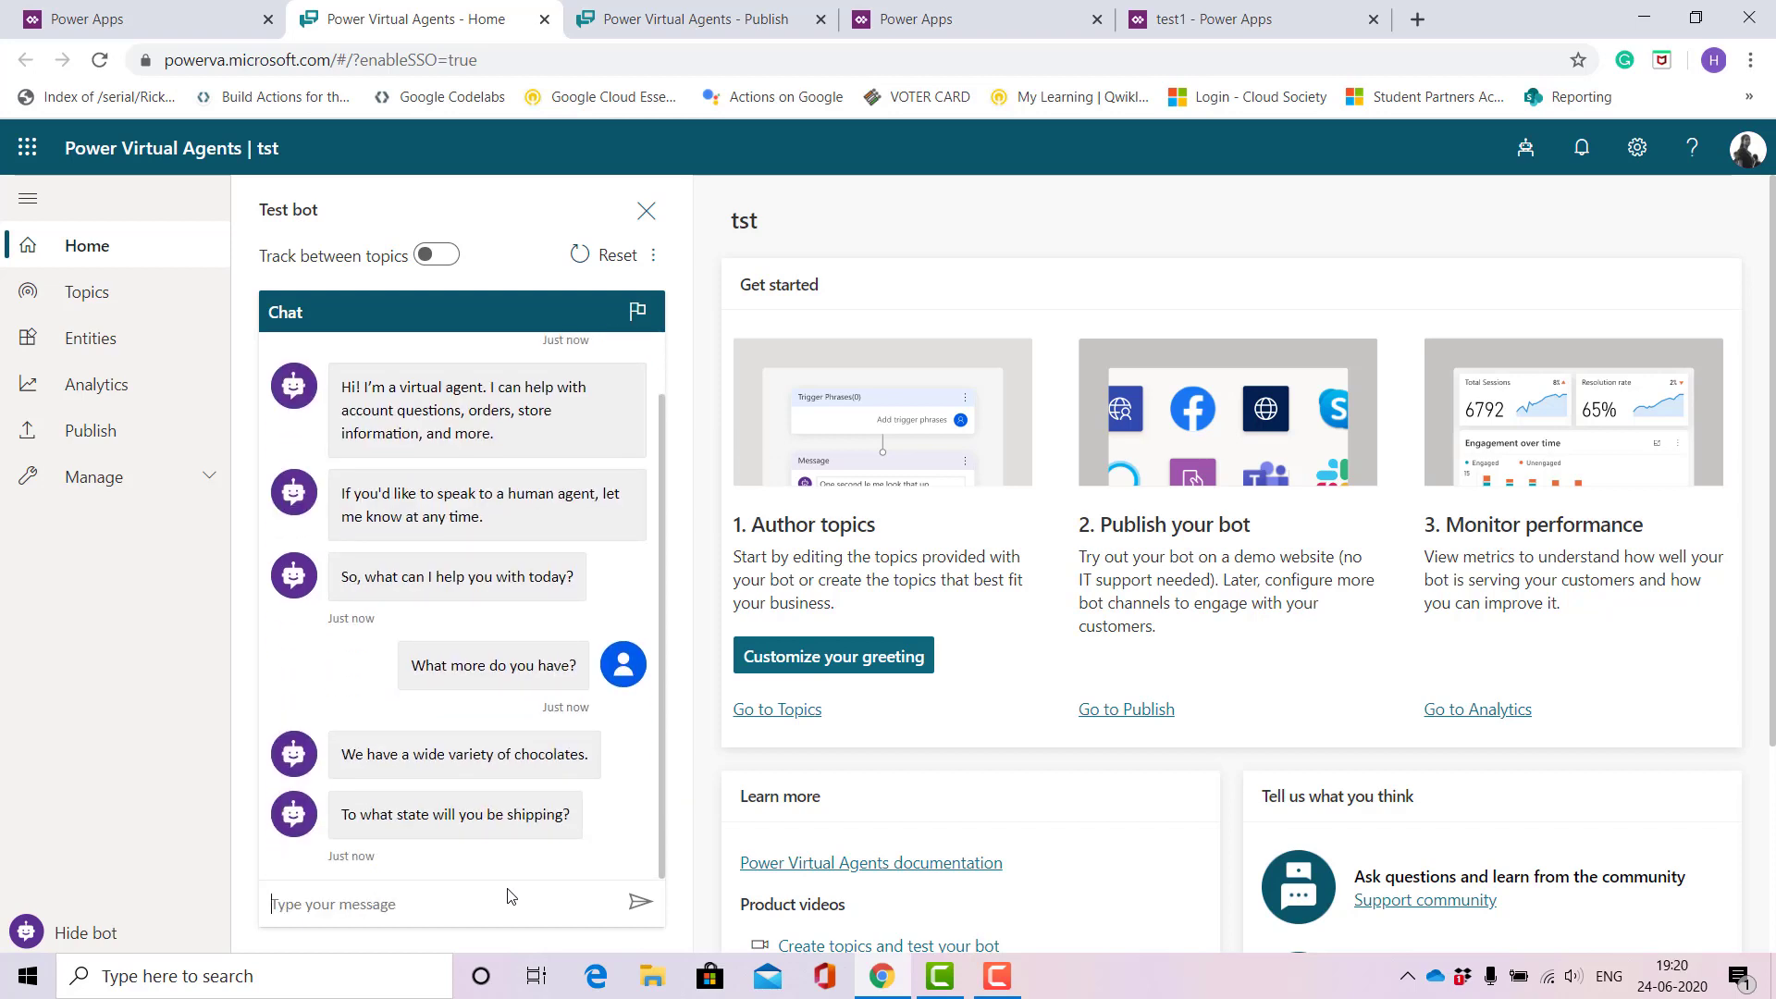
pyautogui.write('Karnataka')
pyautogui.press('Return')
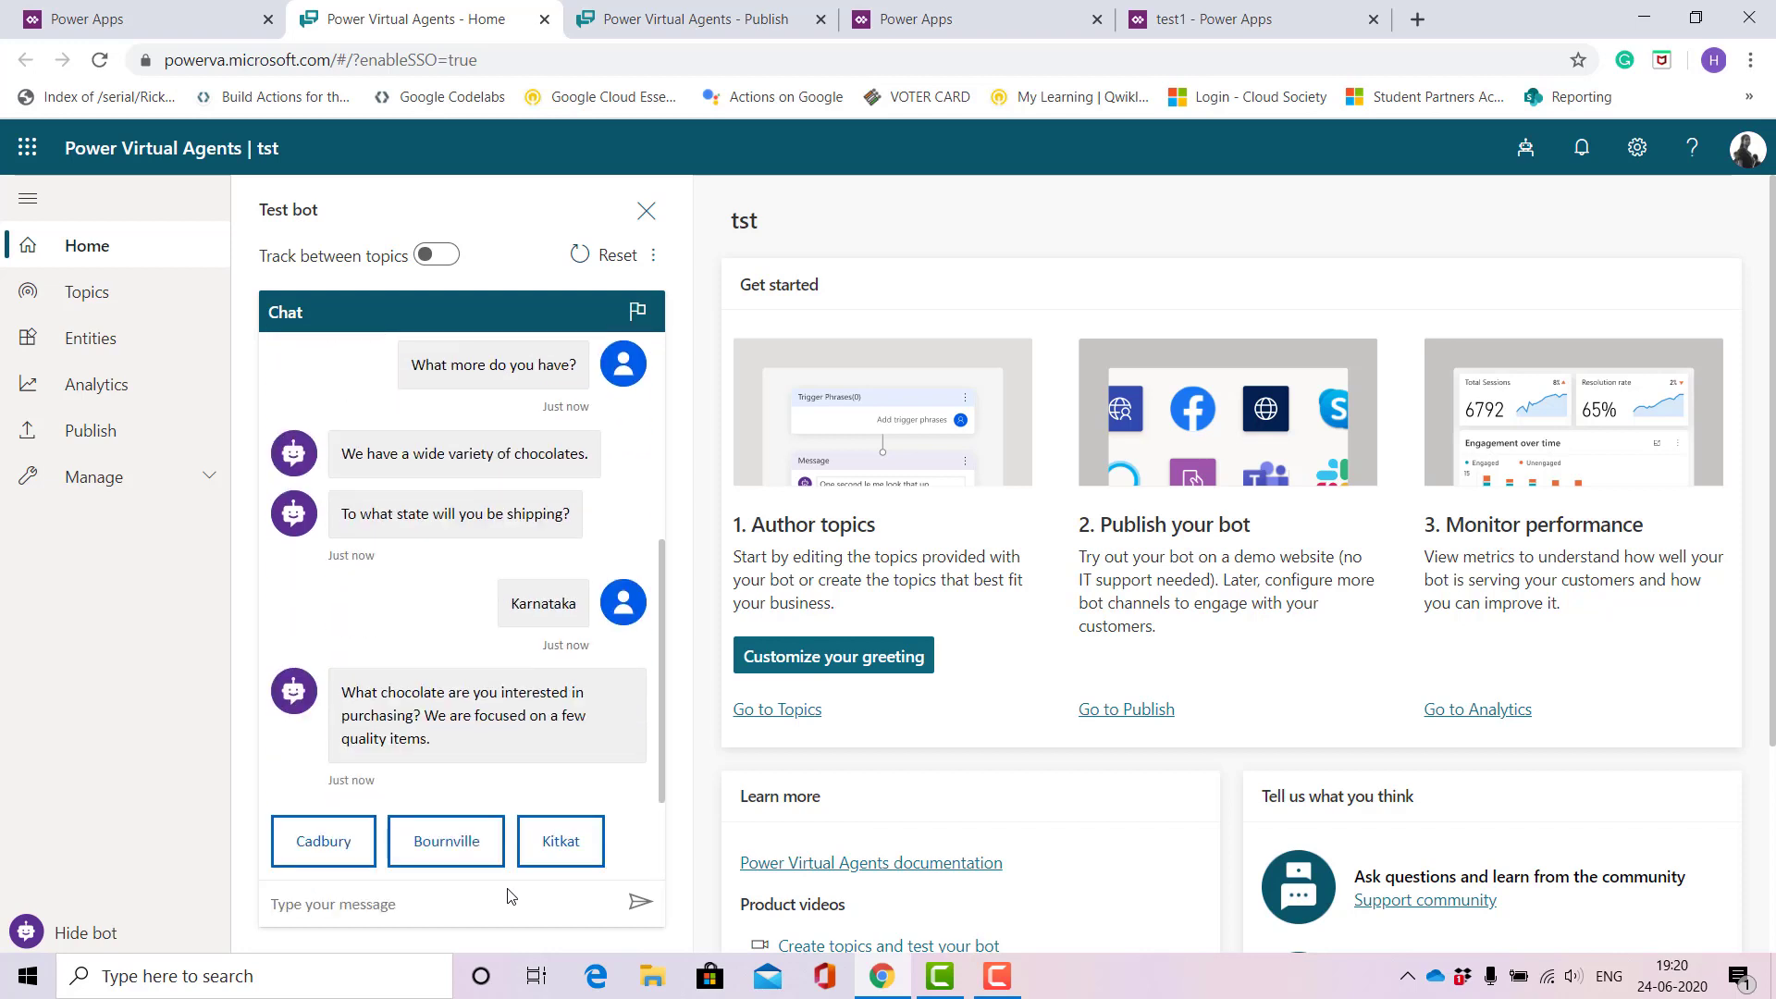
pyautogui.click(348, 845)
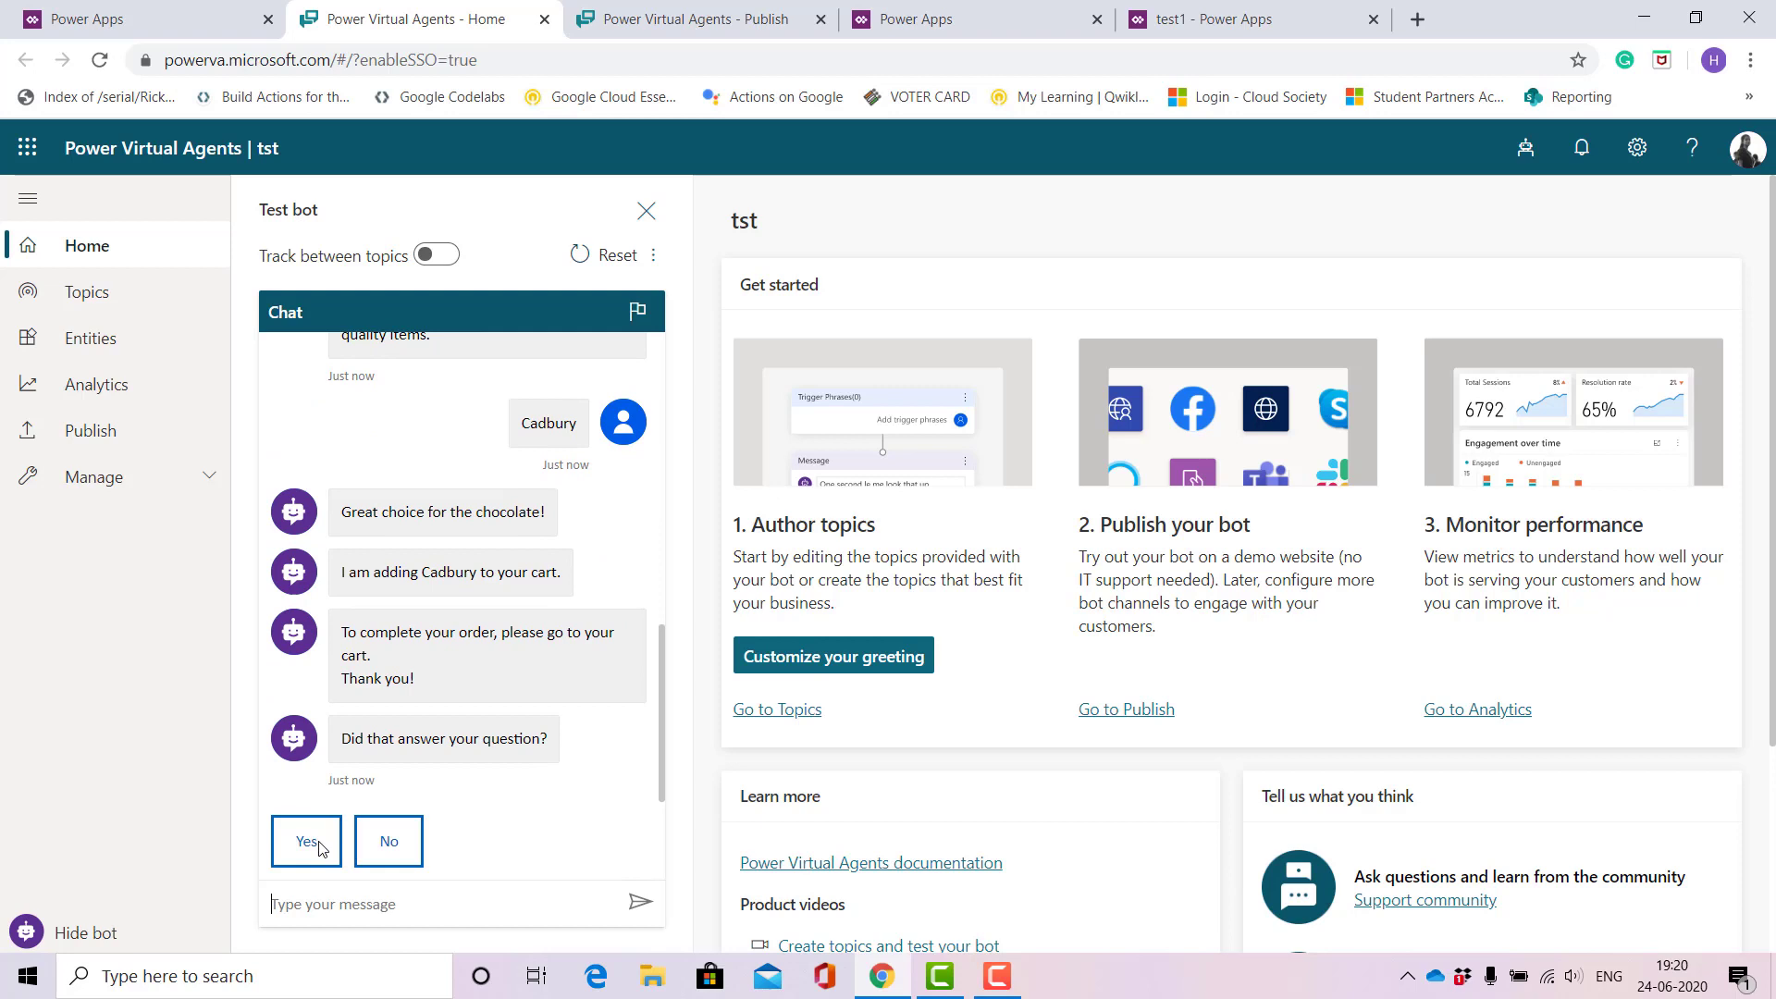
pyautogui.click(321, 846)
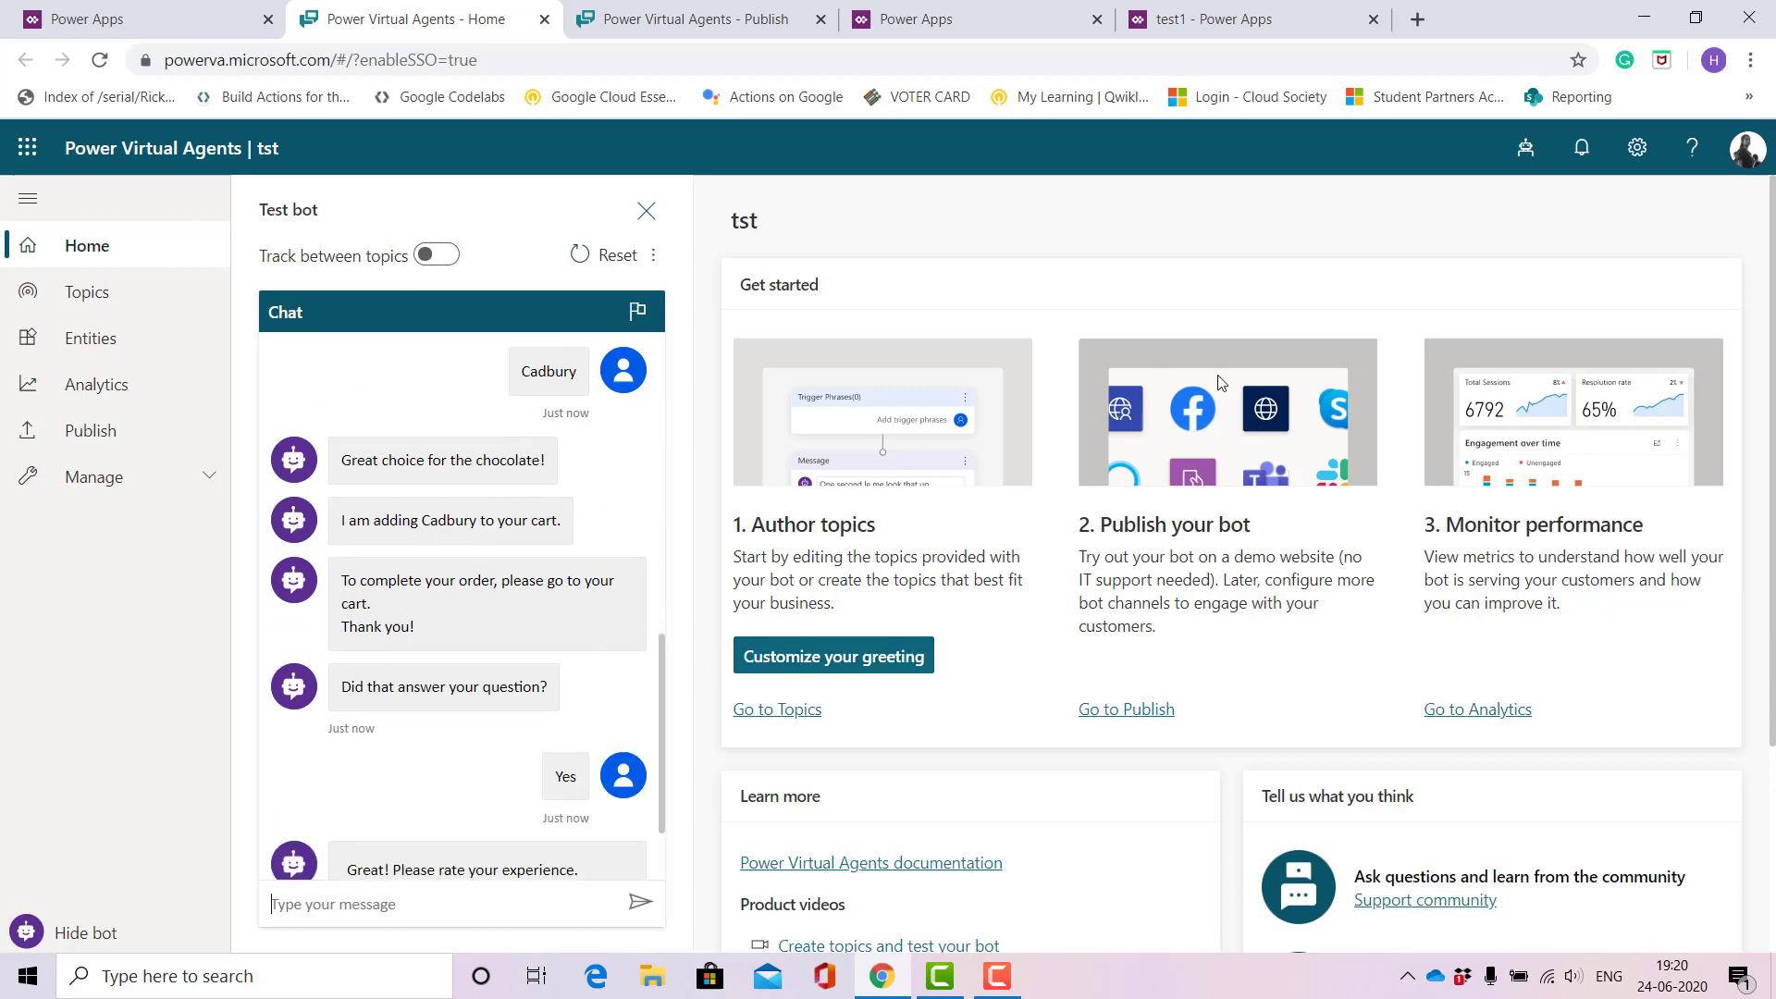
pyautogui.click(602, 782)
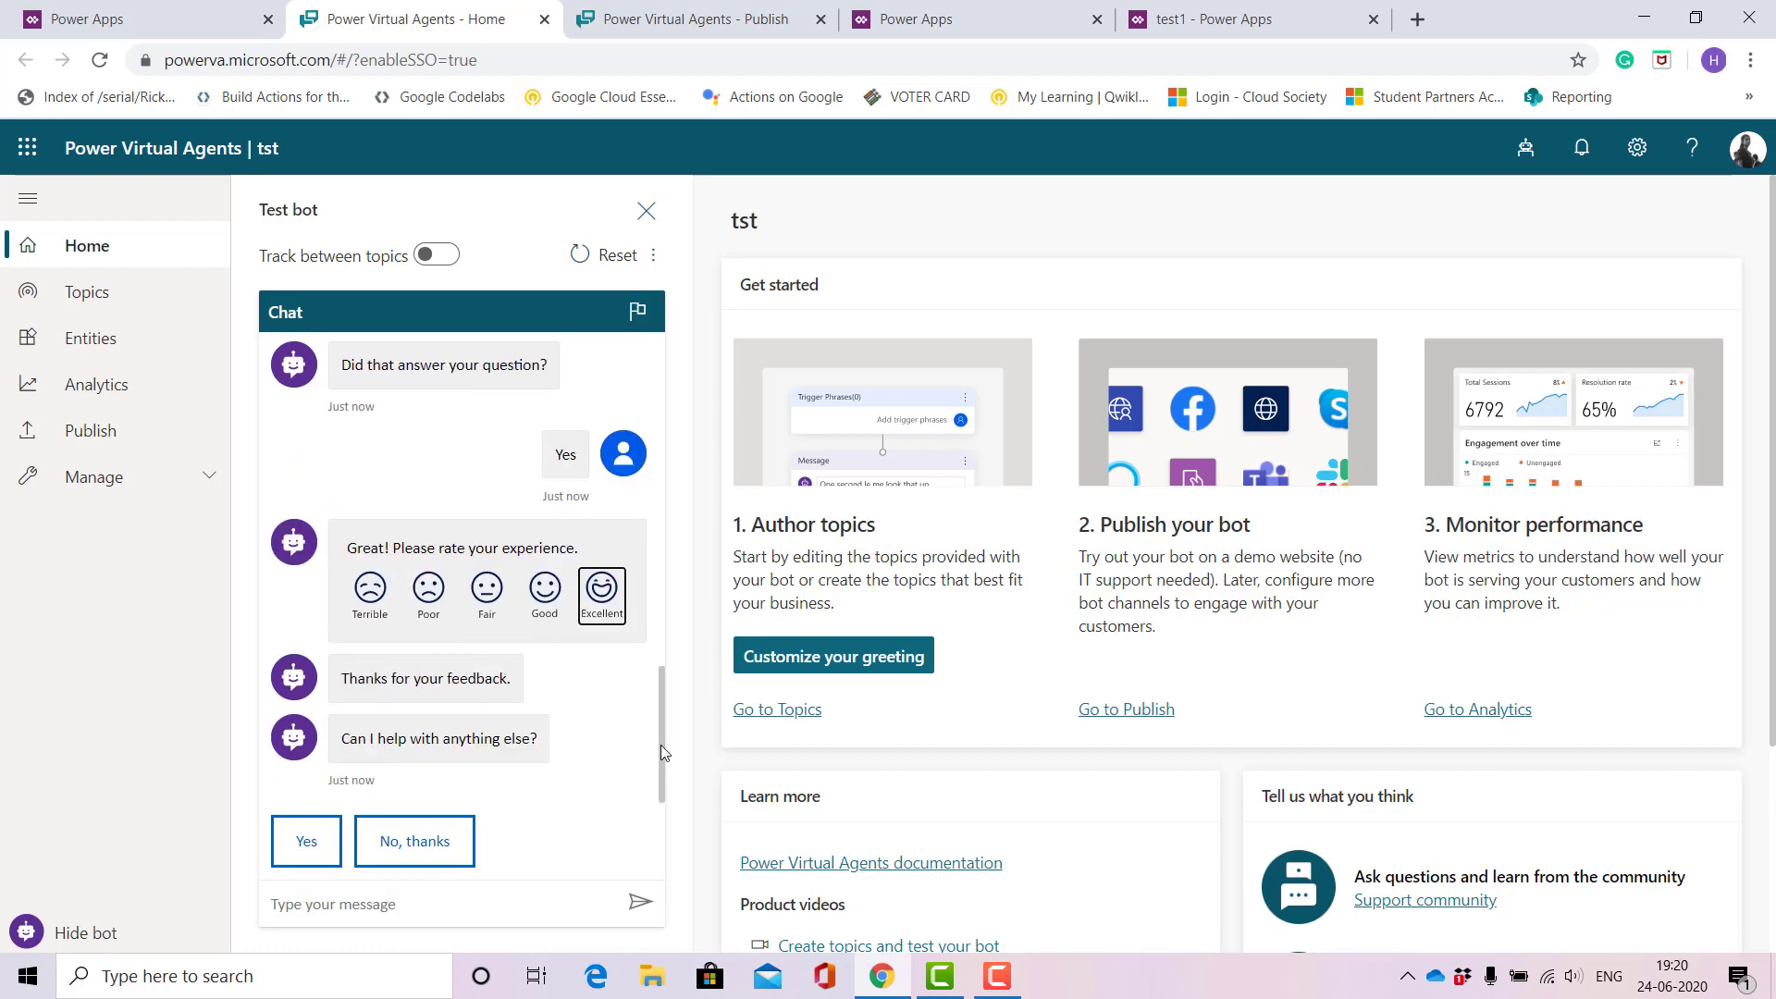
# Return to the Power Apps Chatbots list showing tst, testvm and testbot
pyautogui.click(139, 18)
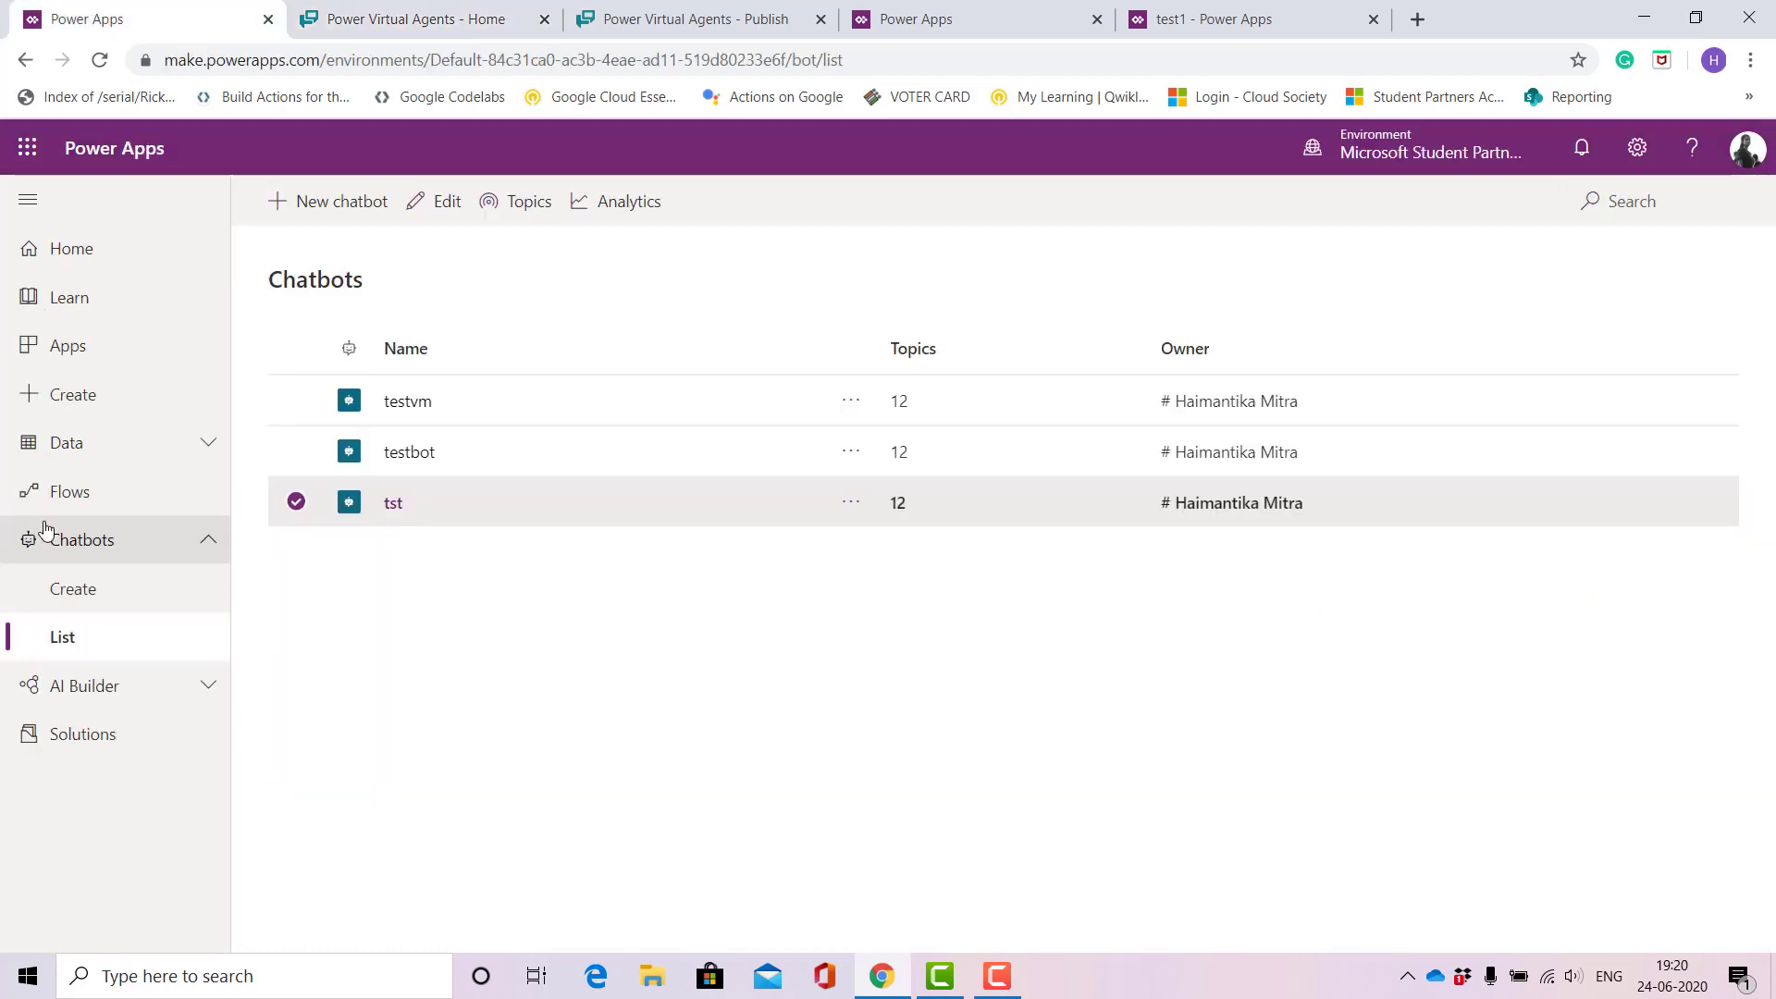